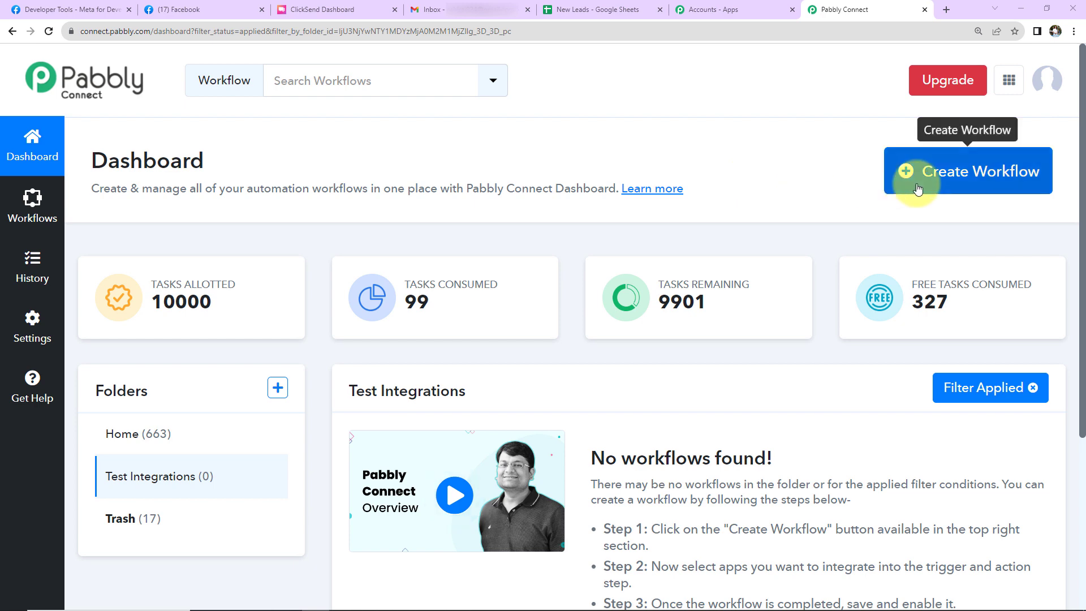
Create a workflow named "Send Email, SMS and Data to Google Sheets for Facebook Lead"
left_click(1034, 192)
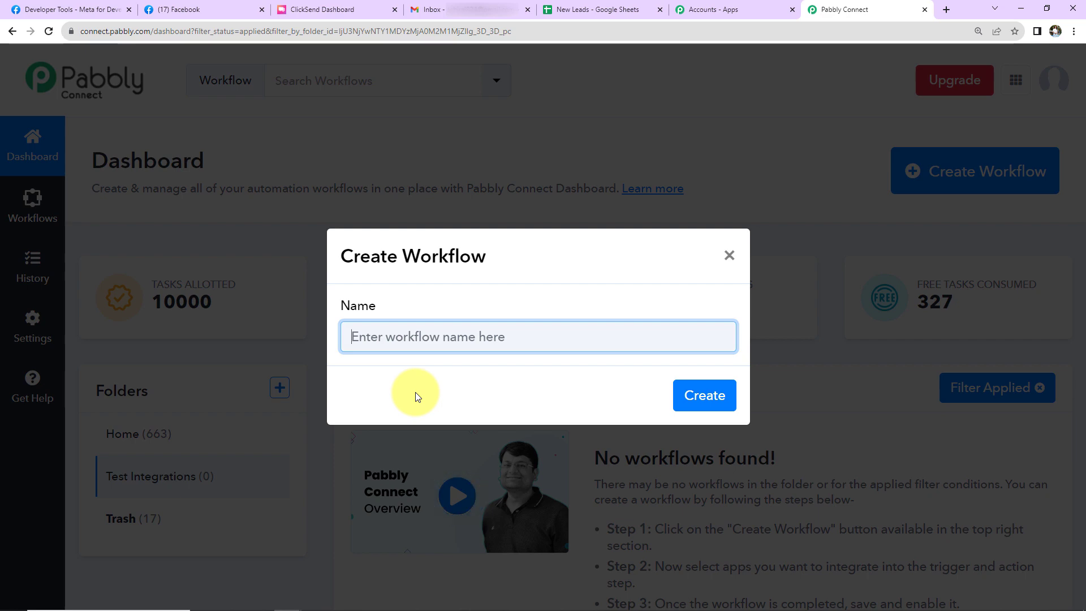
type("Send Email, SMS and Data to Google Sheets for Facebook Leads")
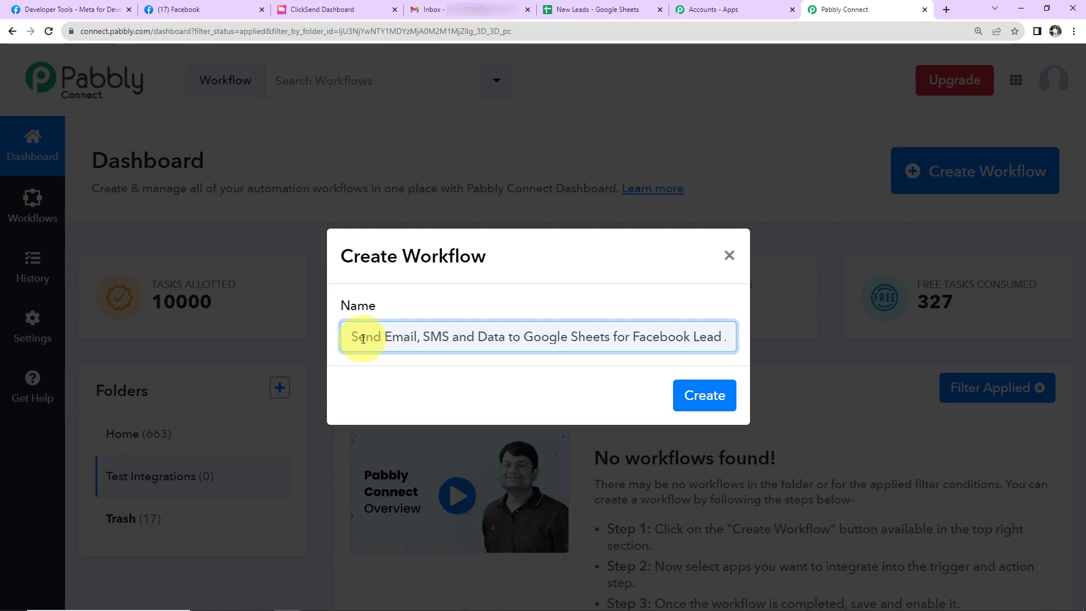
left_click(704, 398)
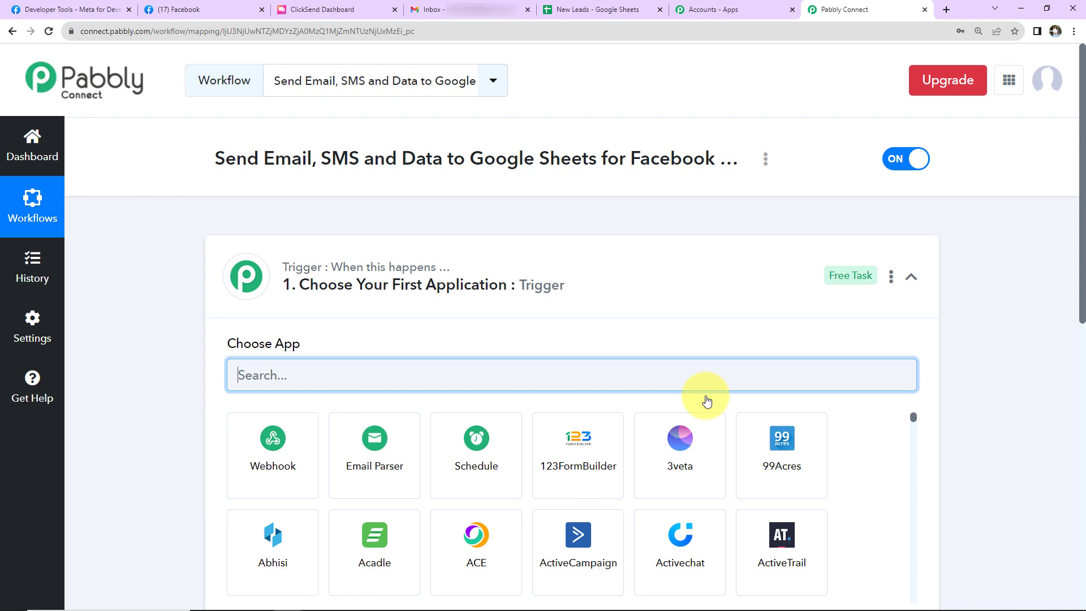
Set the workflow's trigger to Facebook Lead Ads with the New Lead (Instant) event
left_click(911, 277)
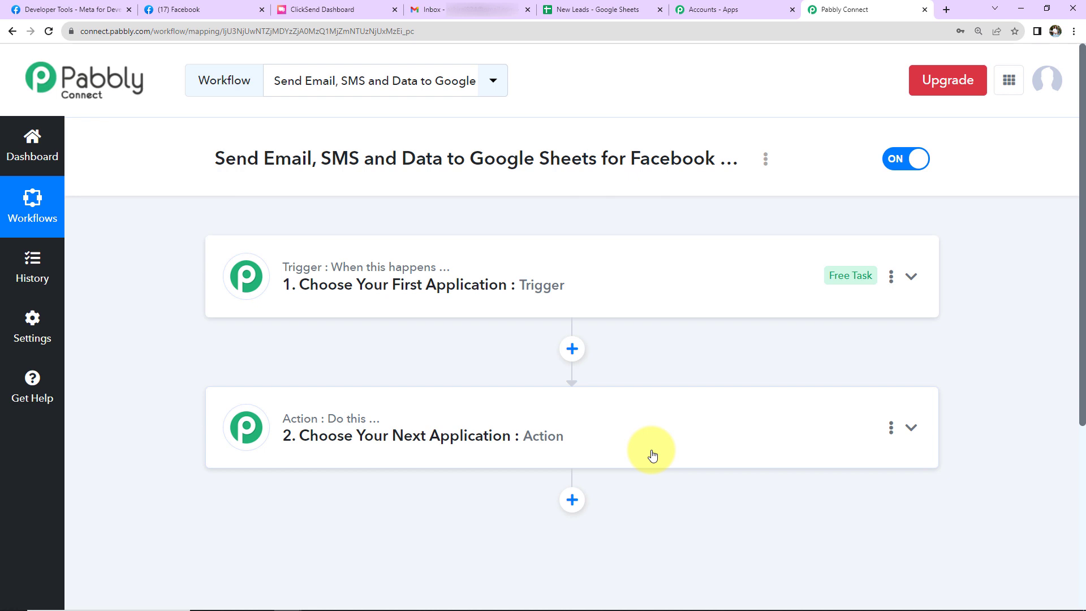
mouse_move(368, 272)
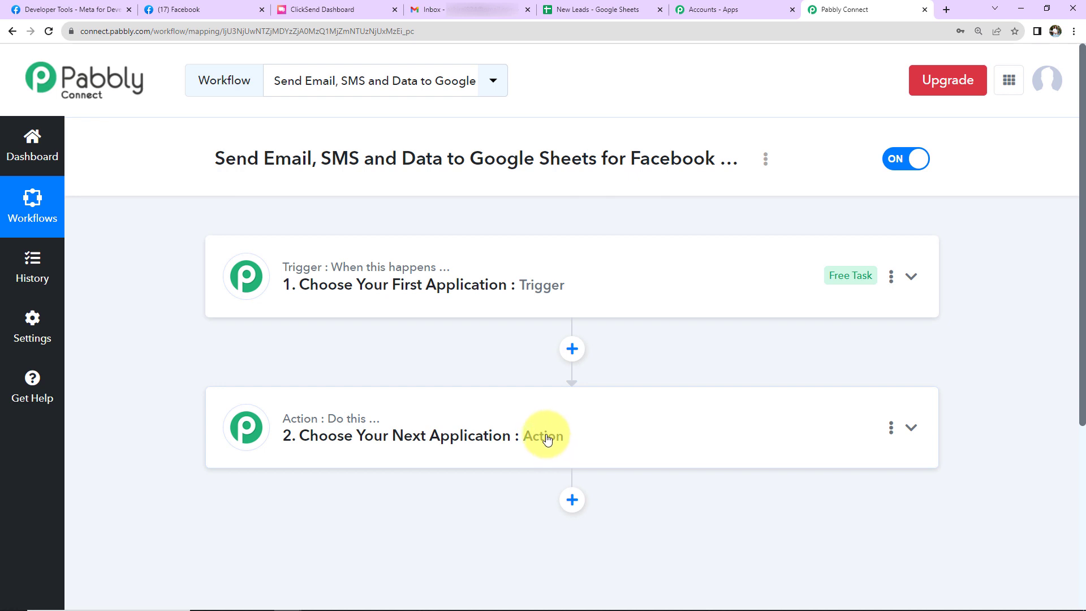
left_click(601, 278)
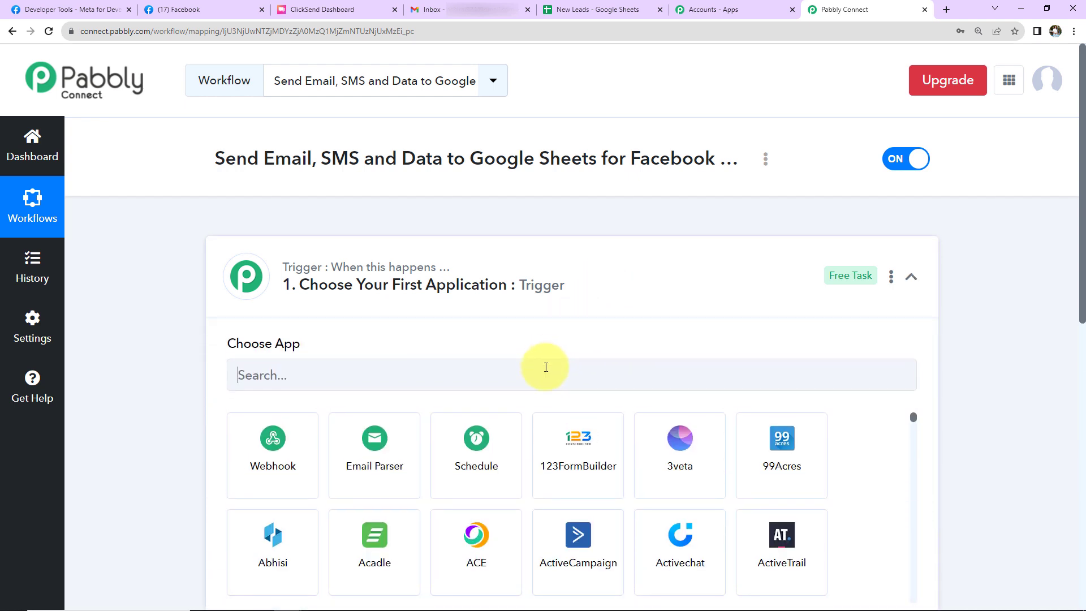
left_click(546, 368)
type("faceboo")
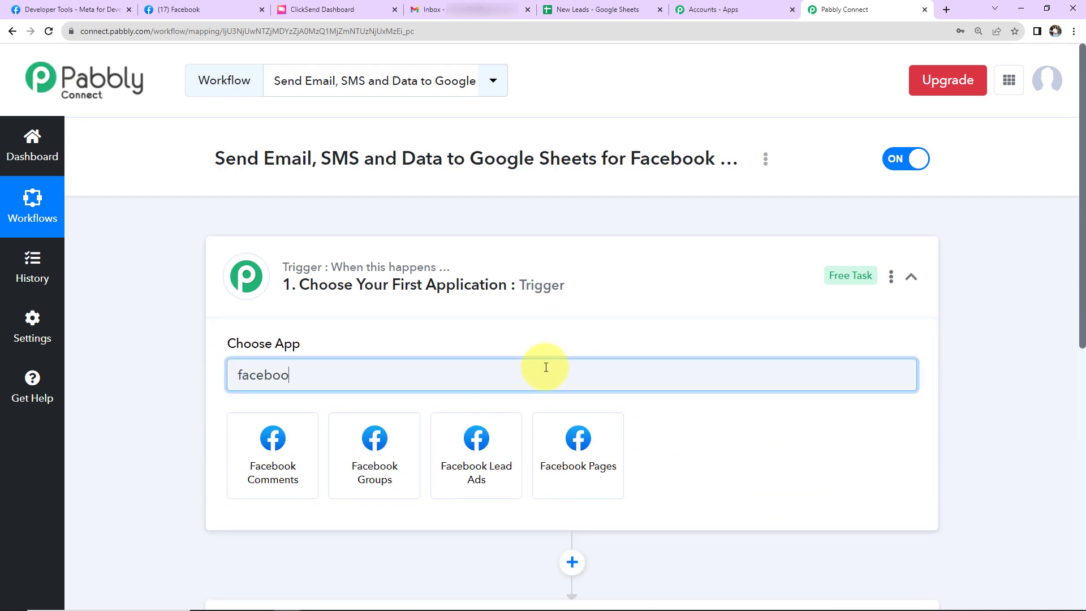
left_click(496, 482)
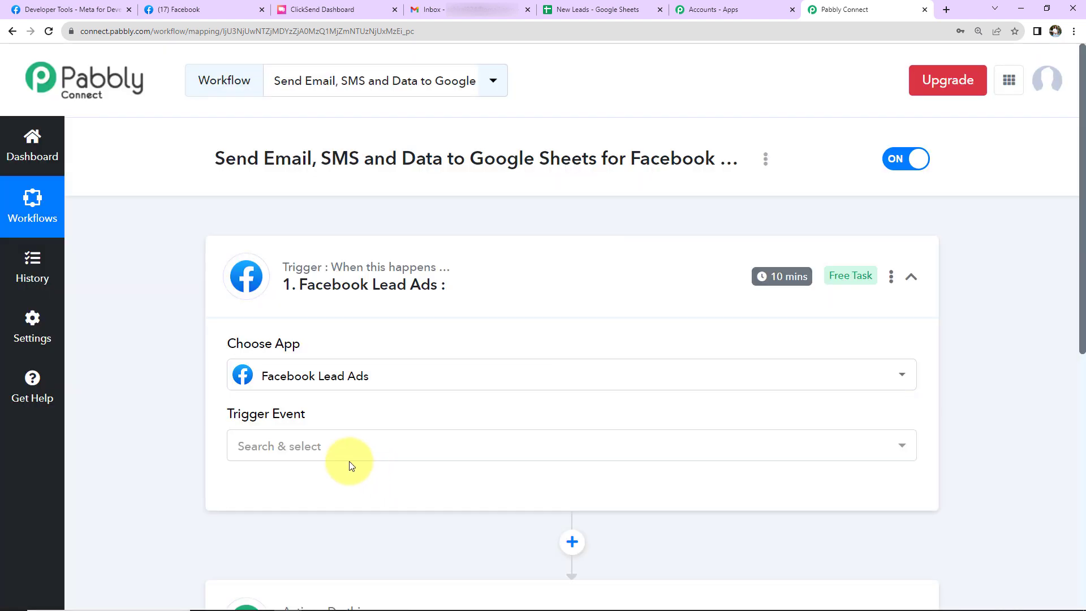
left_click(317, 450)
left_click(310, 345)
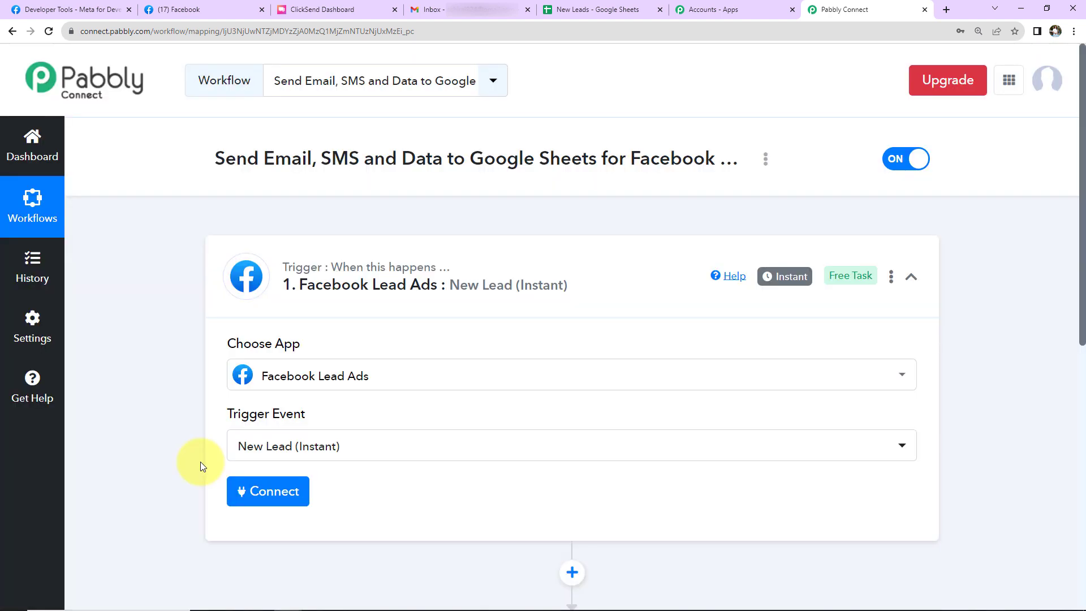
Add a new Facebook Lead Ads connection to the trigger and authenticate it
left_click(268, 491)
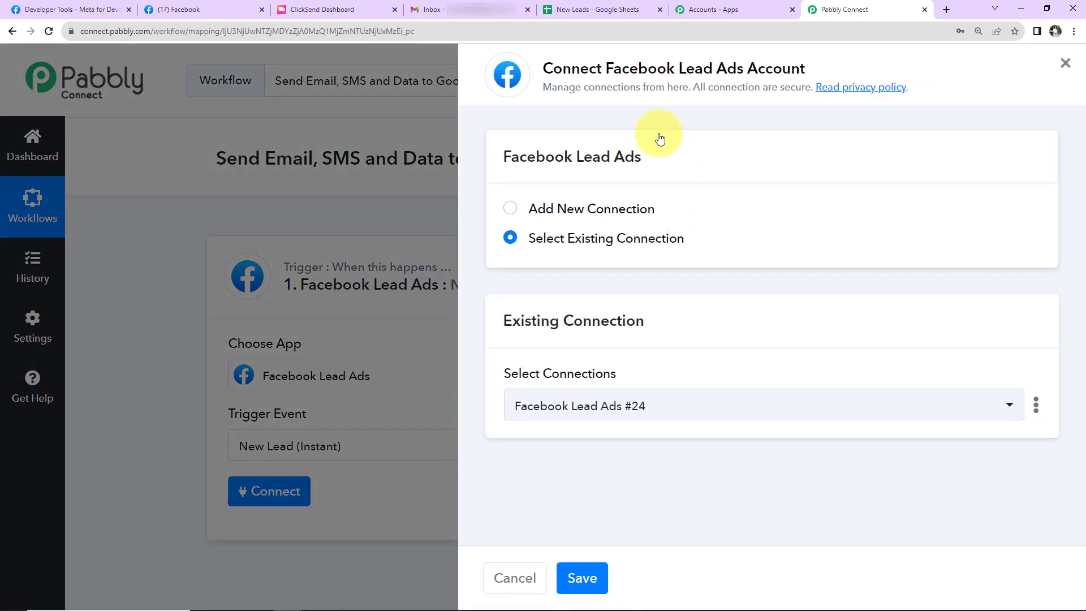
left_click_drag(606, 68, 741, 68)
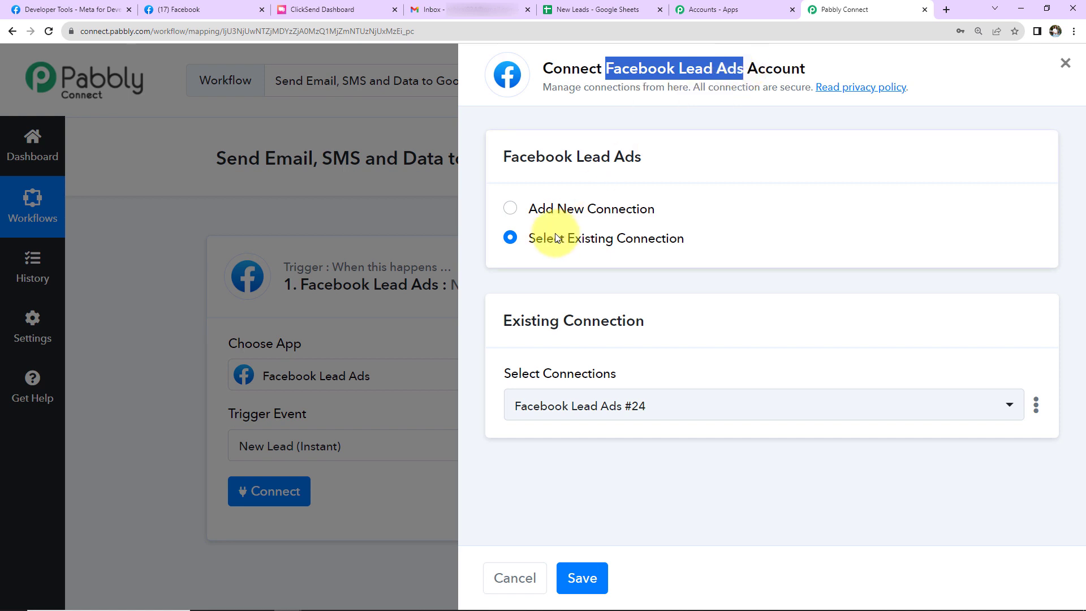
left_click(510, 208)
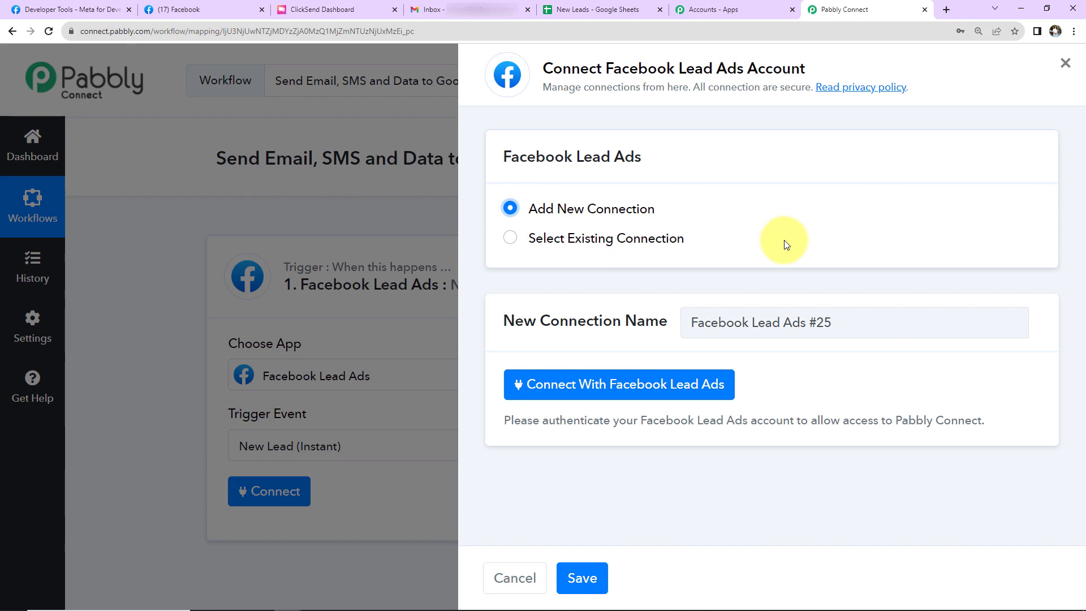
left_click(684, 387)
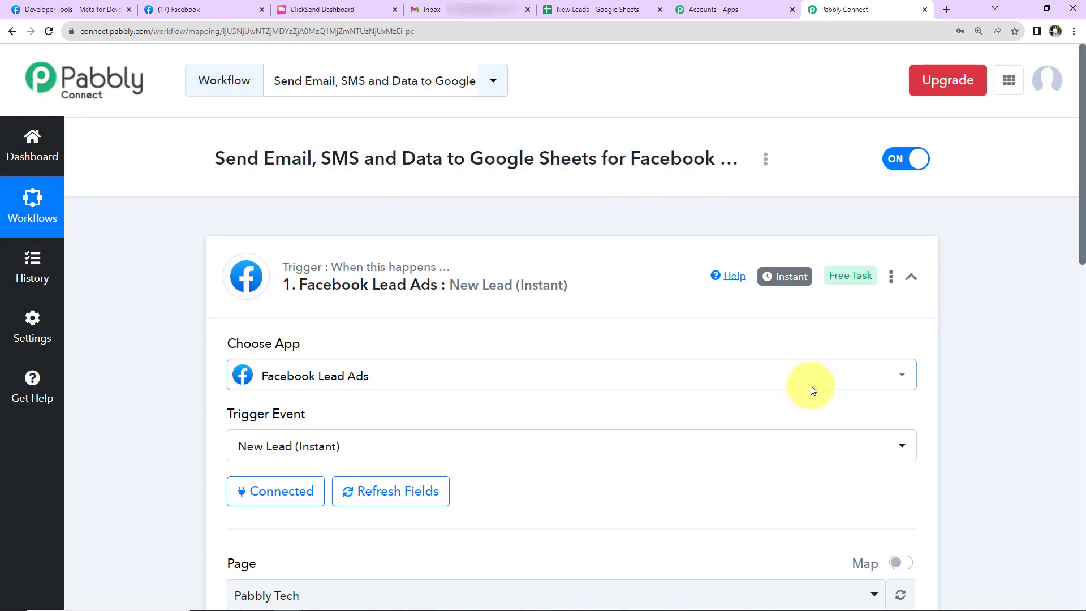
Look up the managed pages on Facebook and, back in Pabbly Connect, set the trigger to Ayush Herbal Store with the Organic Product Brochure Form
scroll(810, 385, "down", 7)
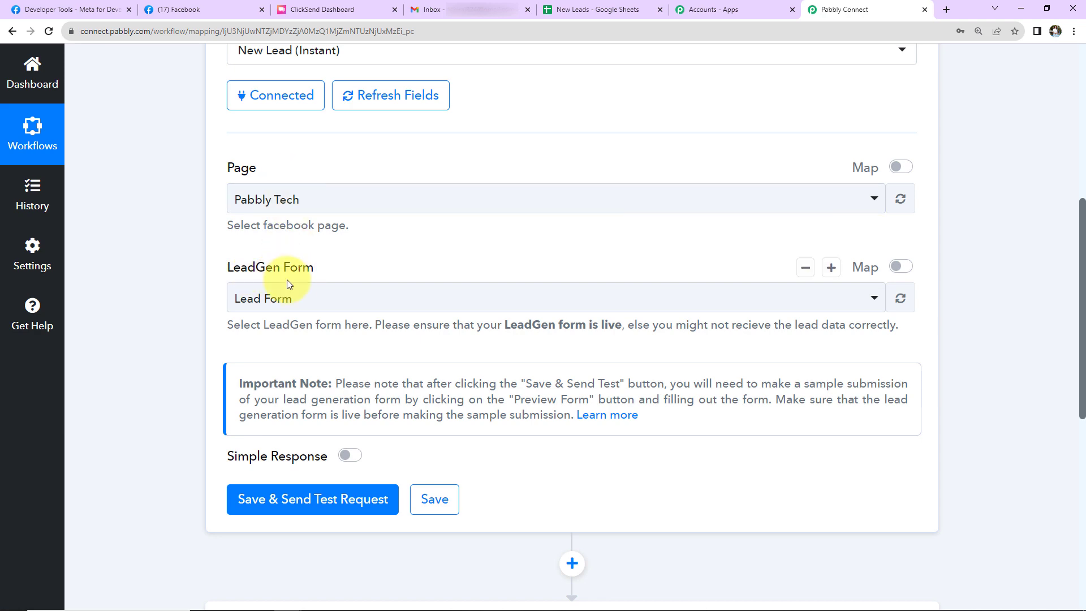
left_click(206, 11)
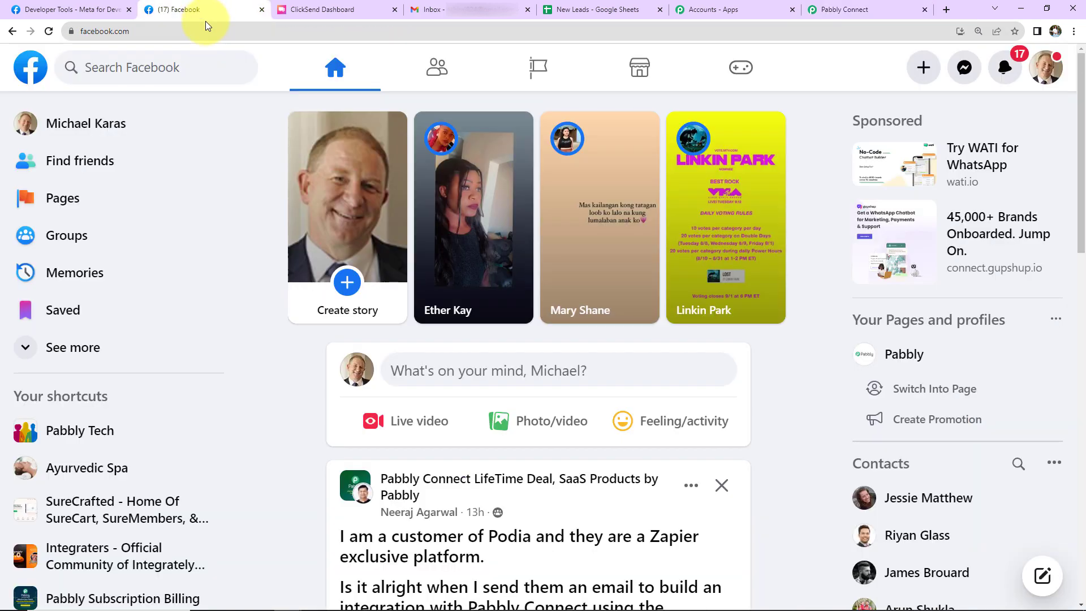
left_click(547, 68)
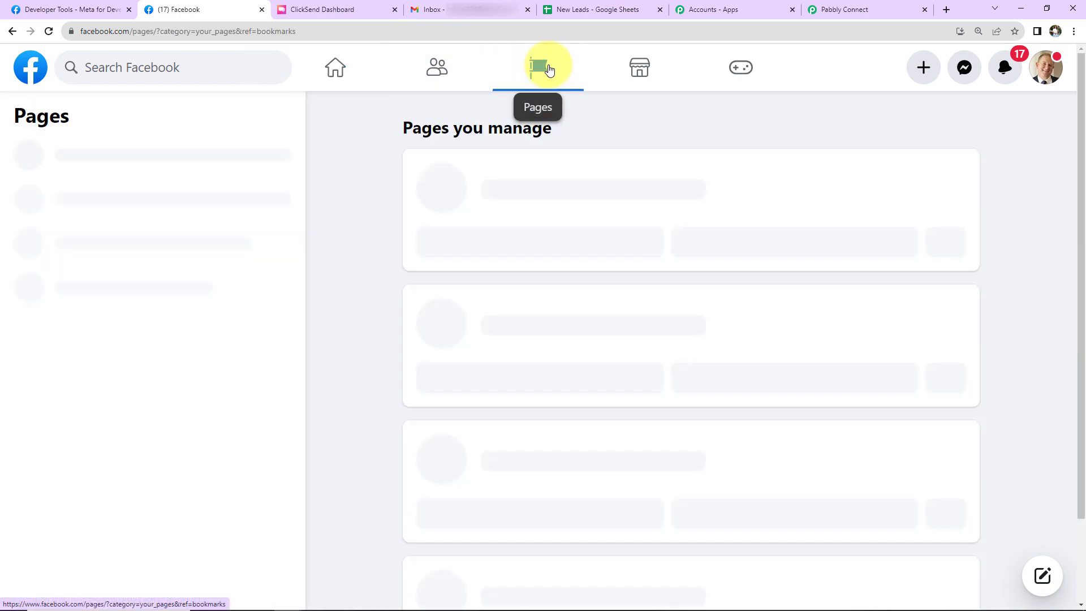
scroll(638, 205, "down", 5)
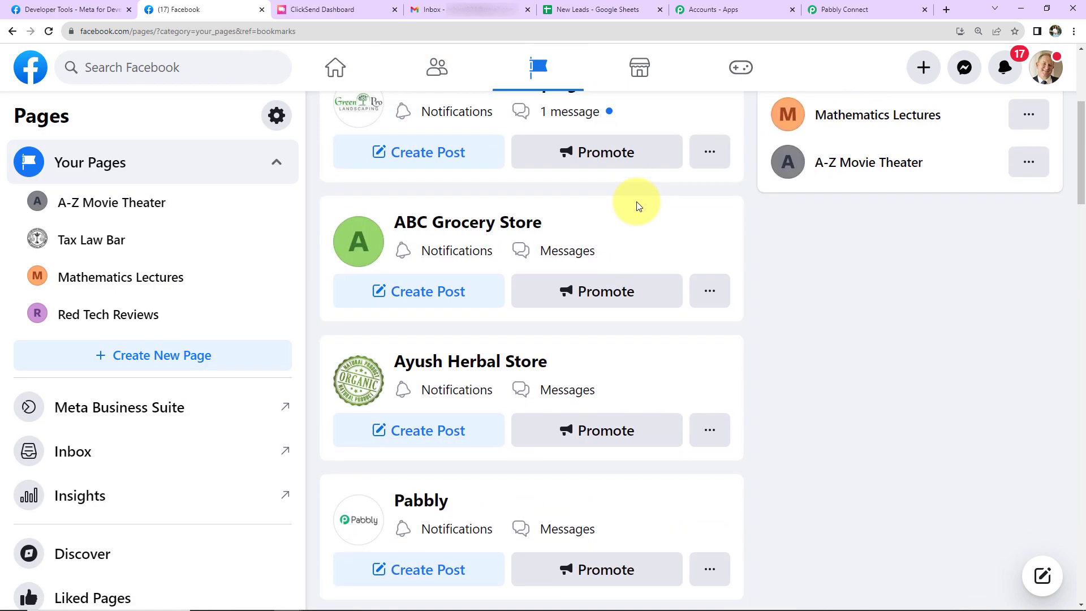
scroll(639, 205, "down", 1)
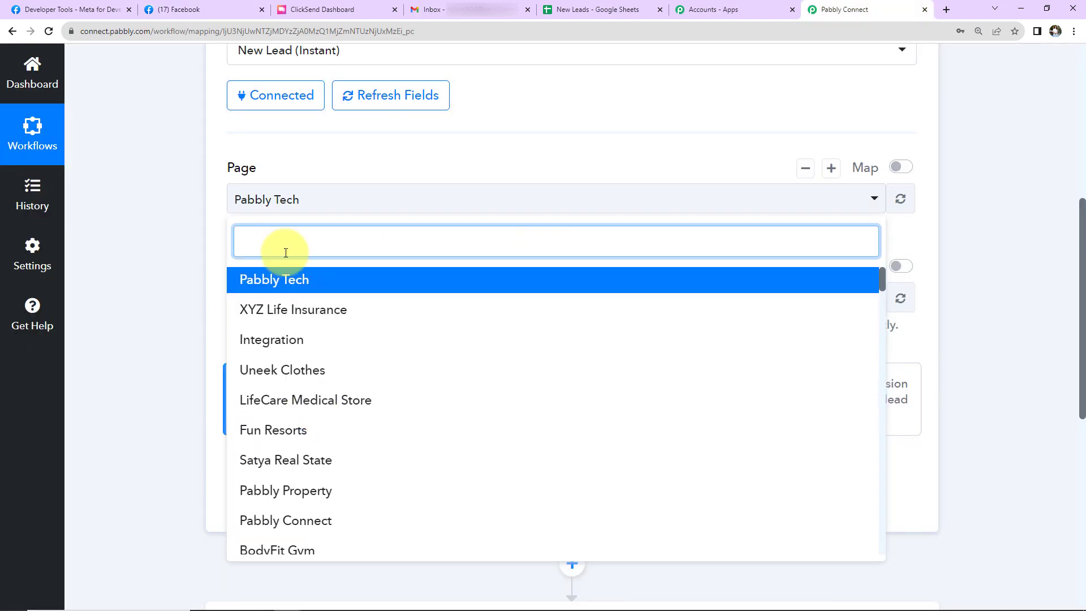
type("Ayus")
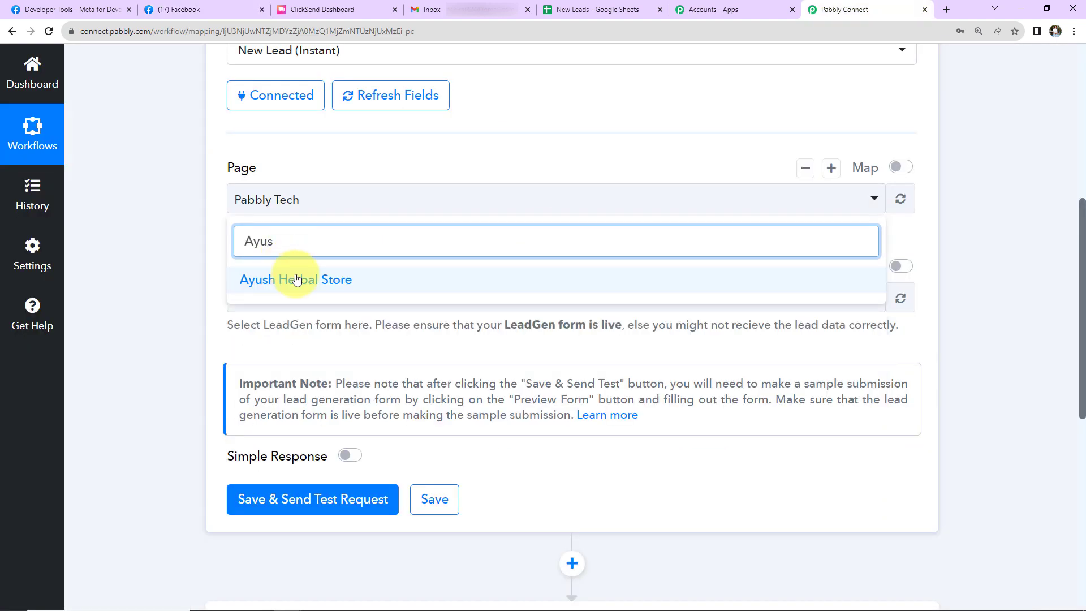
left_click(286, 279)
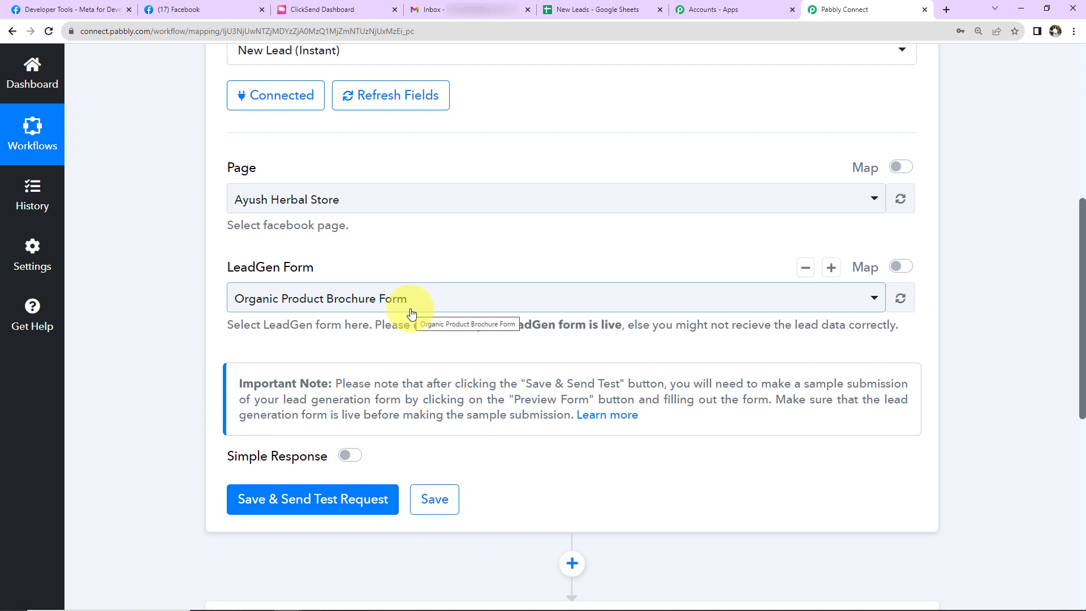
Save the Facebook Lead Ads trigger and send a test request so it waits for a webhook response
left_click(322, 500)
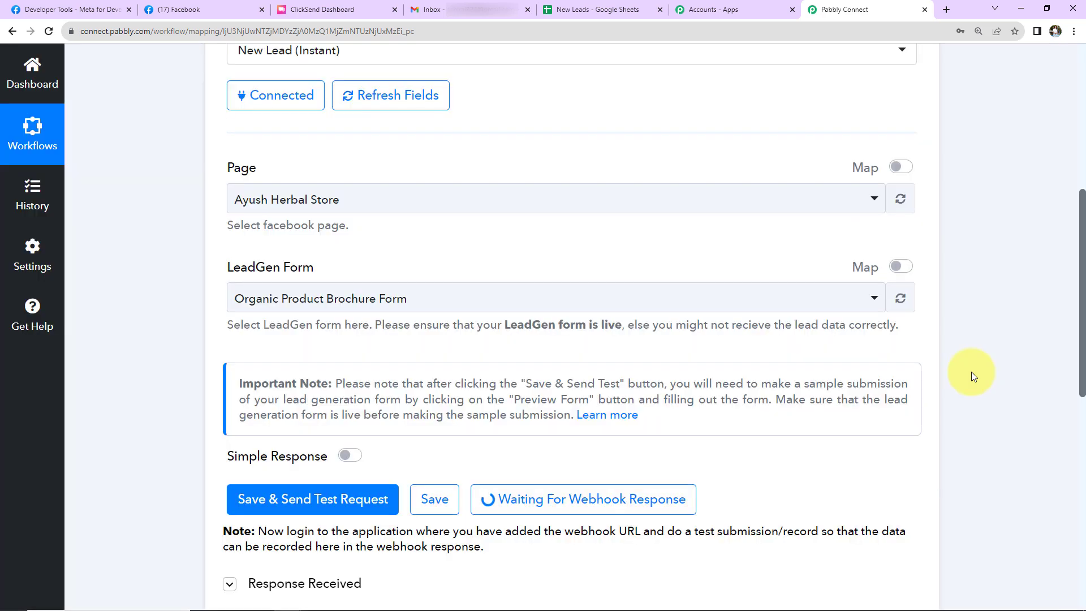
scroll(971, 371, "up", 2)
scroll(910, 422, "down", 7)
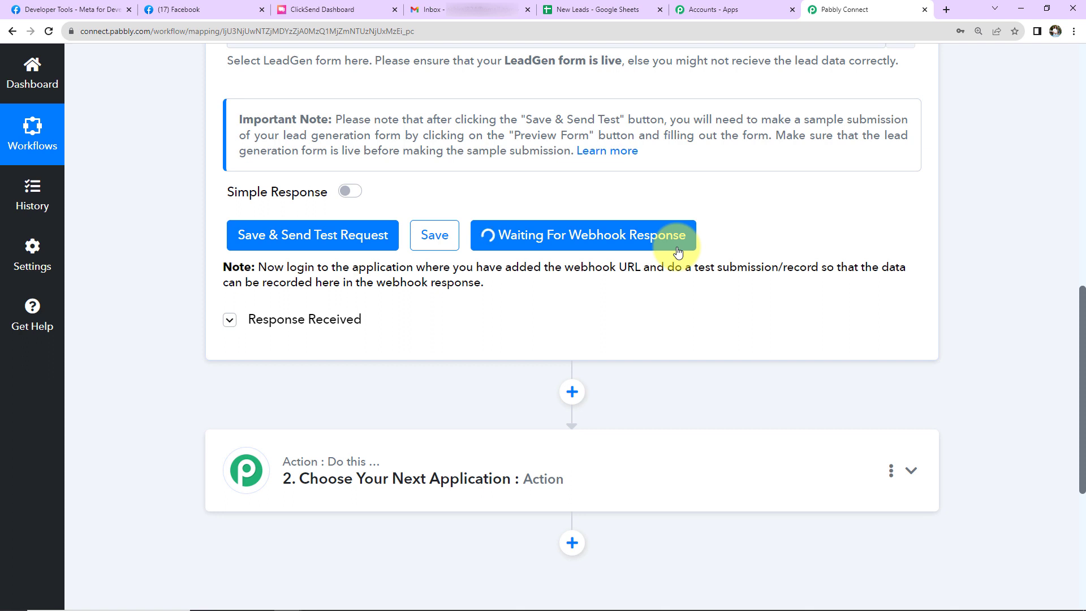
Switch to Meta for Developers and open the Lead Ads RTU Debug Tool from the developer tools
left_click(25, 10)
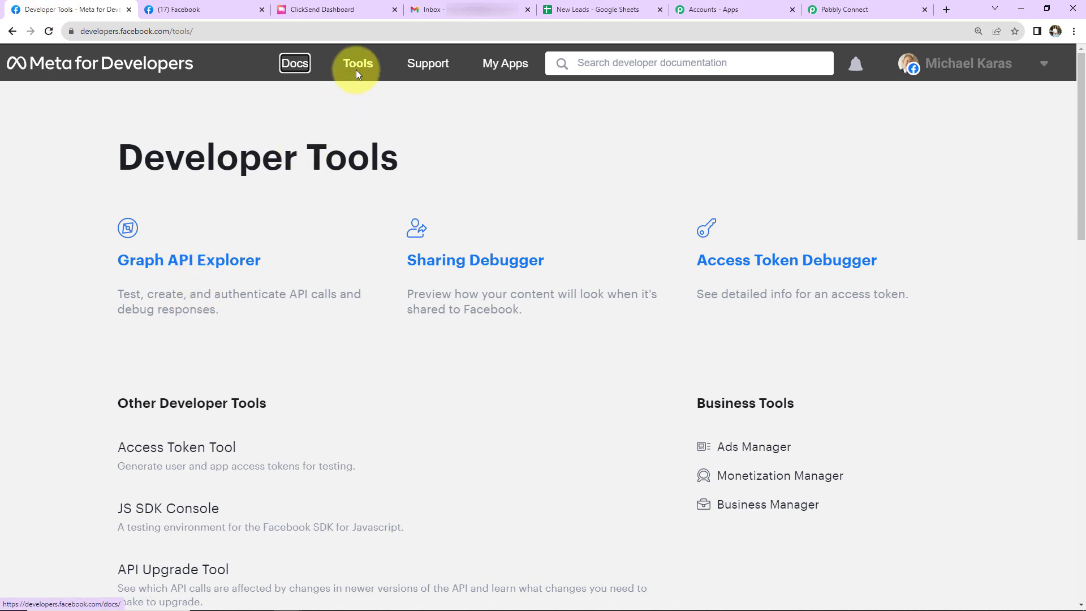
scroll(249, 332, "down", 5)
scroll(260, 401, "down", 2)
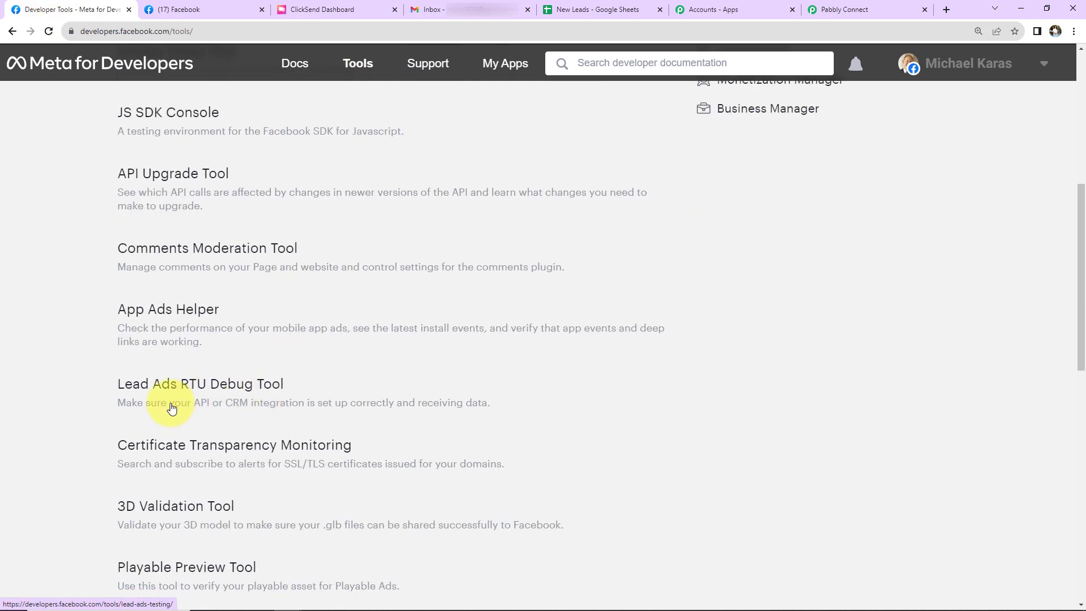
left_click(271, 384)
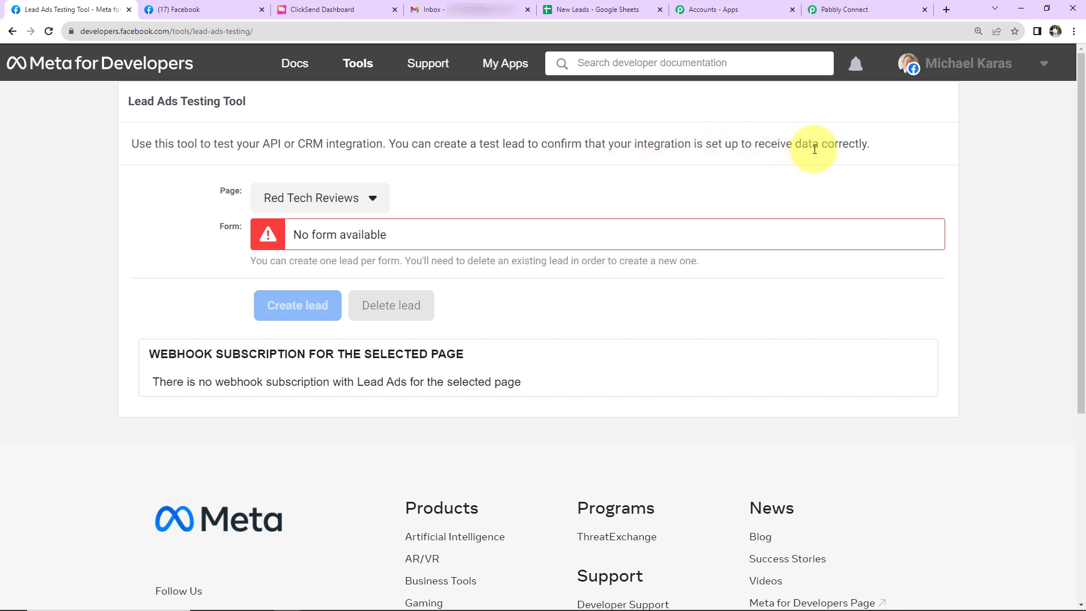
Choose Ayush Herbal Store as the page in the Lead Ads Testing Tool
left_click(373, 207)
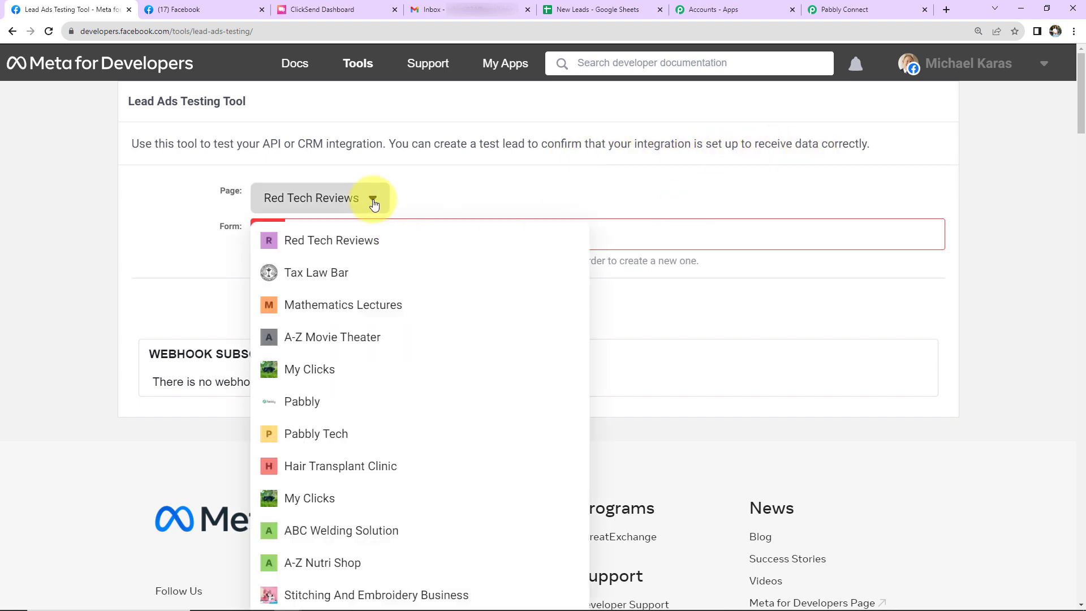
scroll(380, 379, "down", 5)
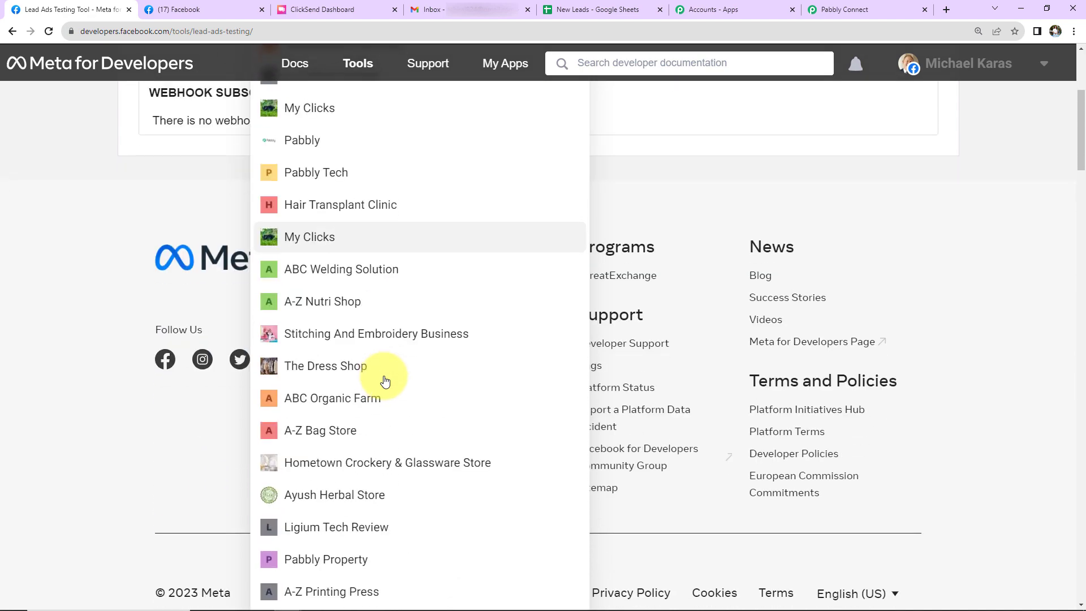
left_click(350, 490)
scroll(417, 357, "up", 5)
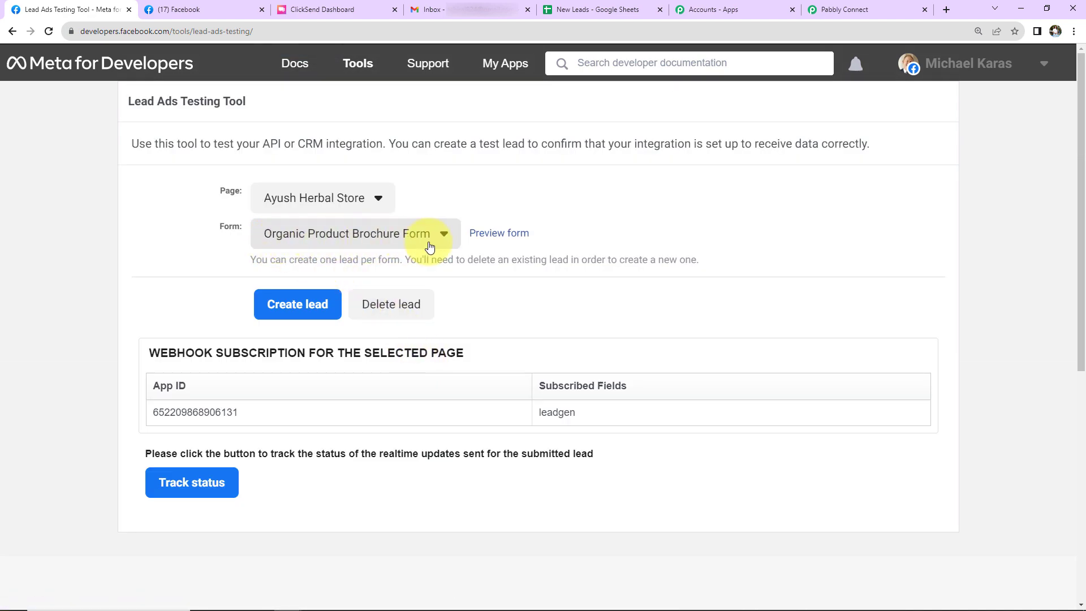
Open the preview of the Organic Product Brochure Form and enter the test lead's full name, phone number and e-mail
left_click(486, 232)
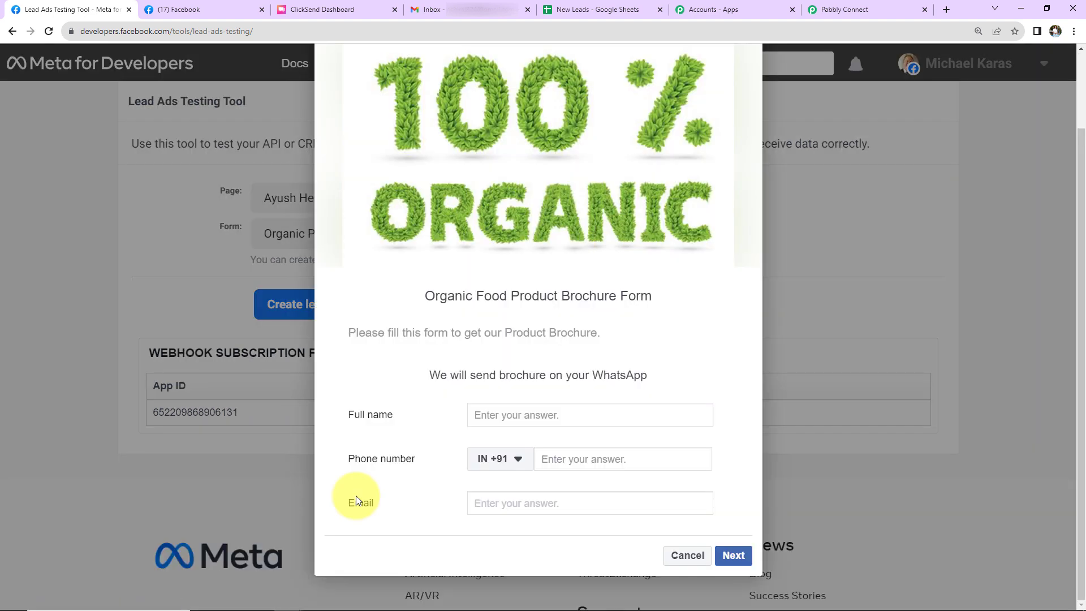
left_click(489, 412)
type("Smart")
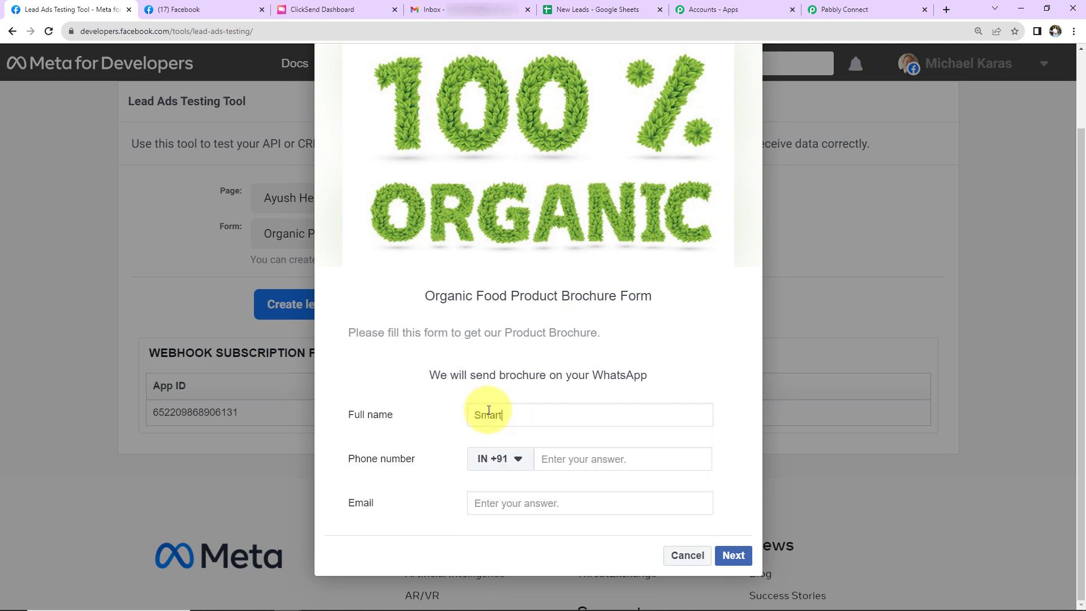
type(" User1")
left_click(551, 459)
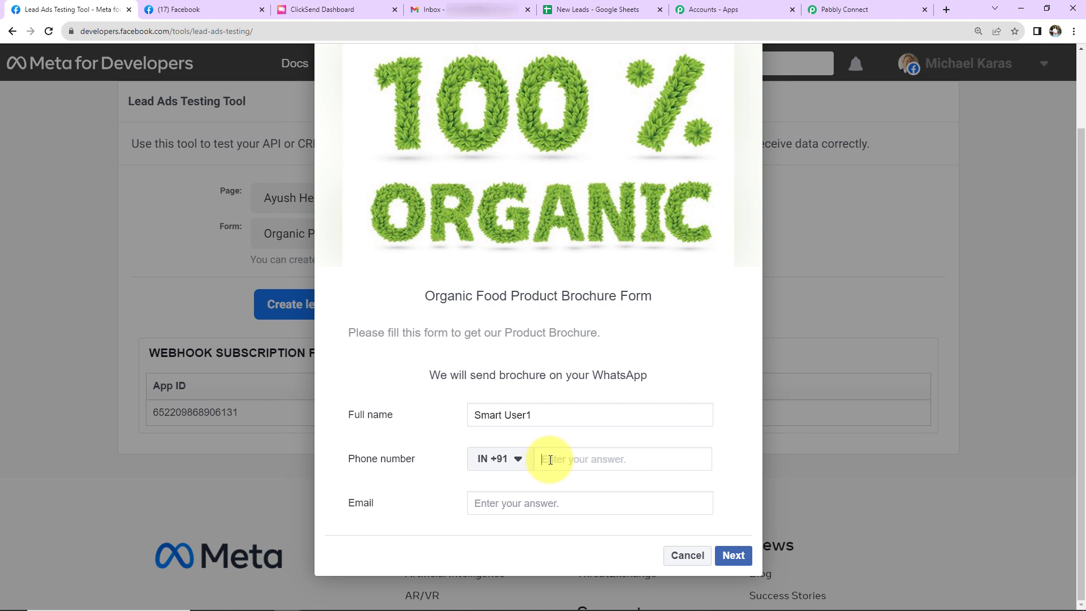
type("8765 43212")
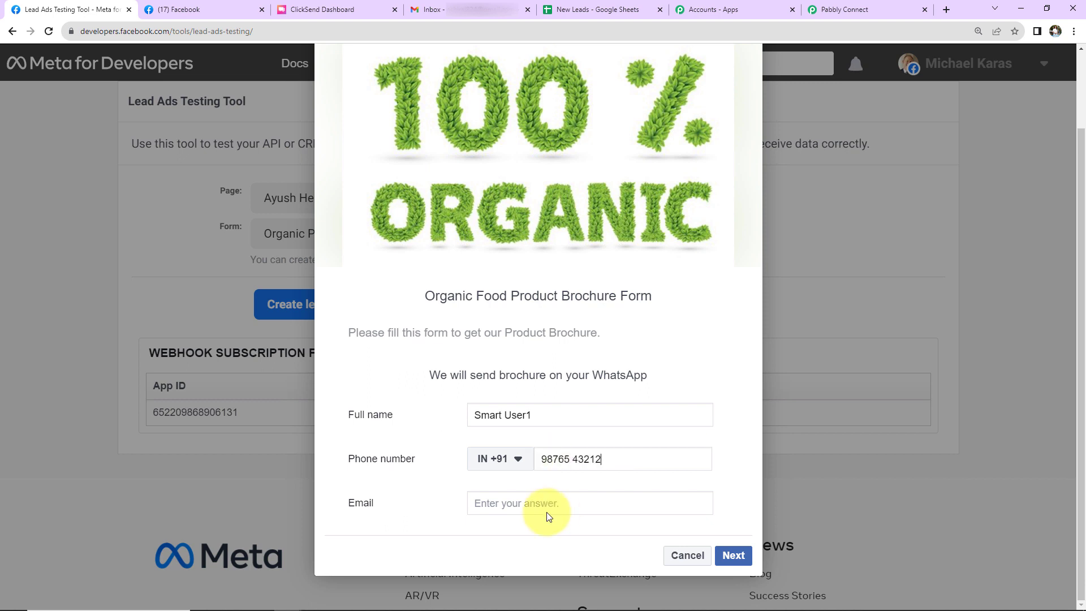
left_click(546, 507)
Accept the terms page by submitting the test lead, and close the form preview
left_click(734, 553)
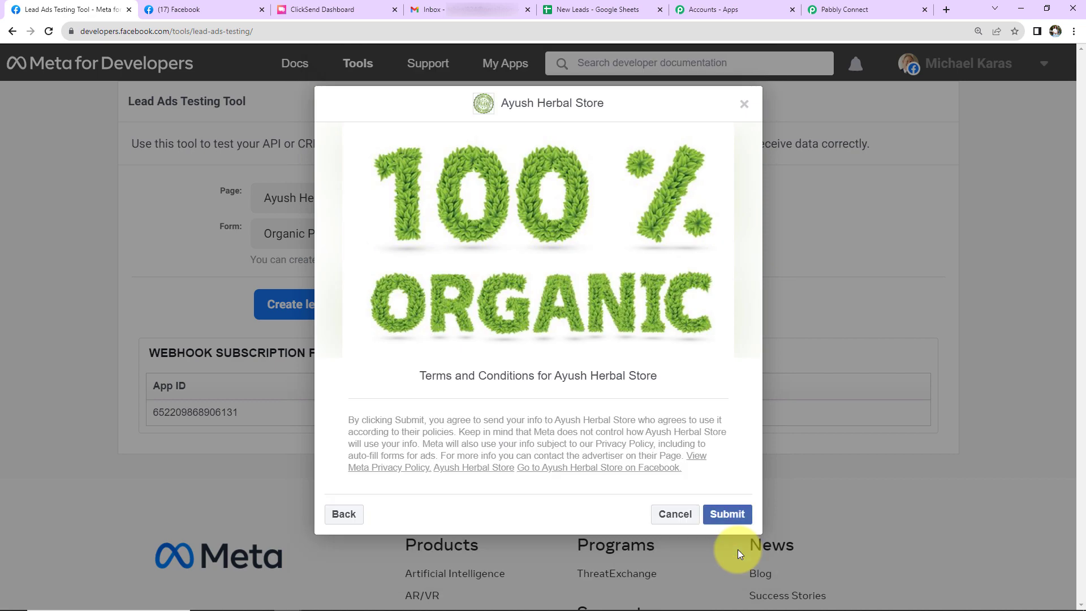
left_click(719, 519)
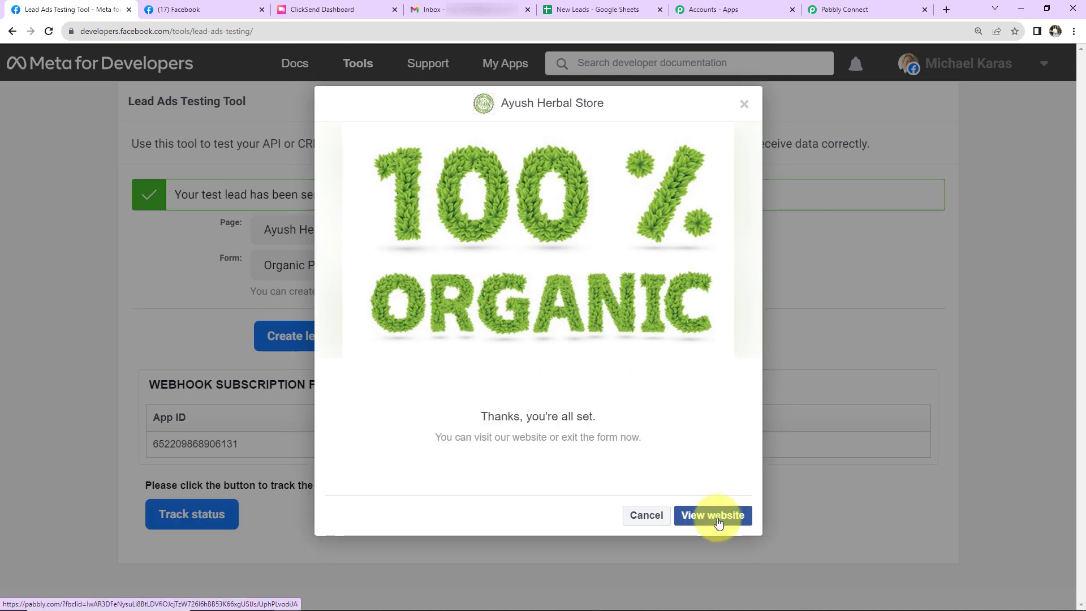
left_click(744, 104)
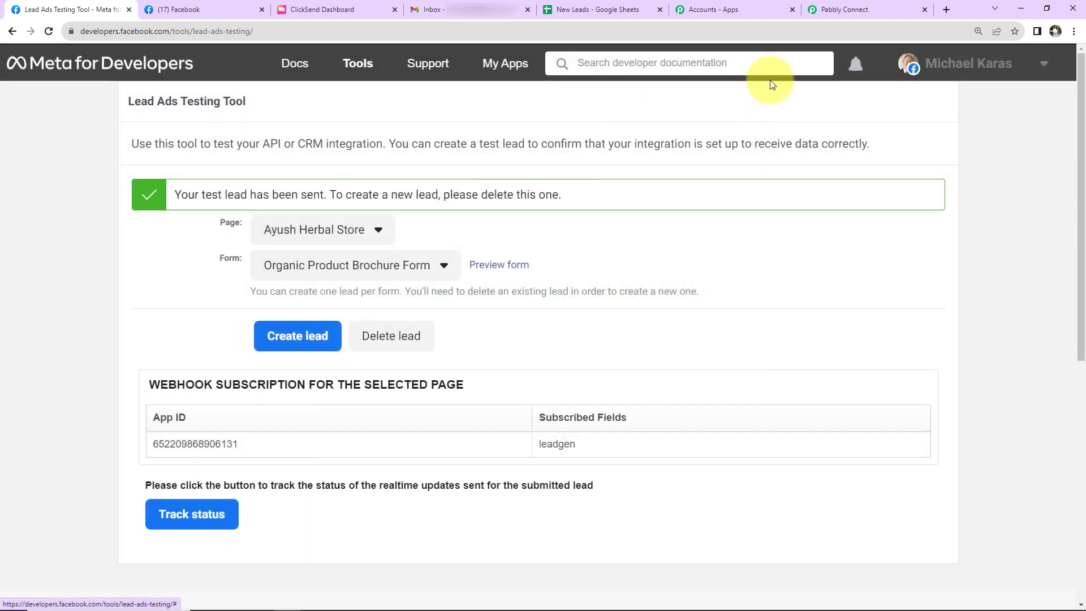
Switch to Pabbly Connect and review the test lead's data captured in the Facebook Lead Ads trigger response
left_click(854, 6)
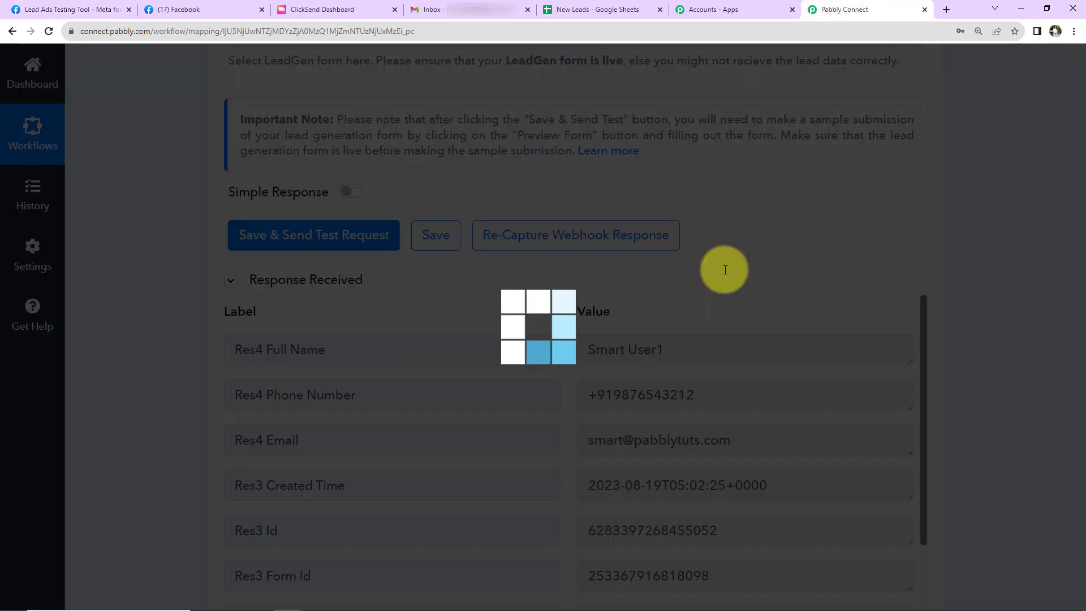
scroll(725, 270, "down", 2)
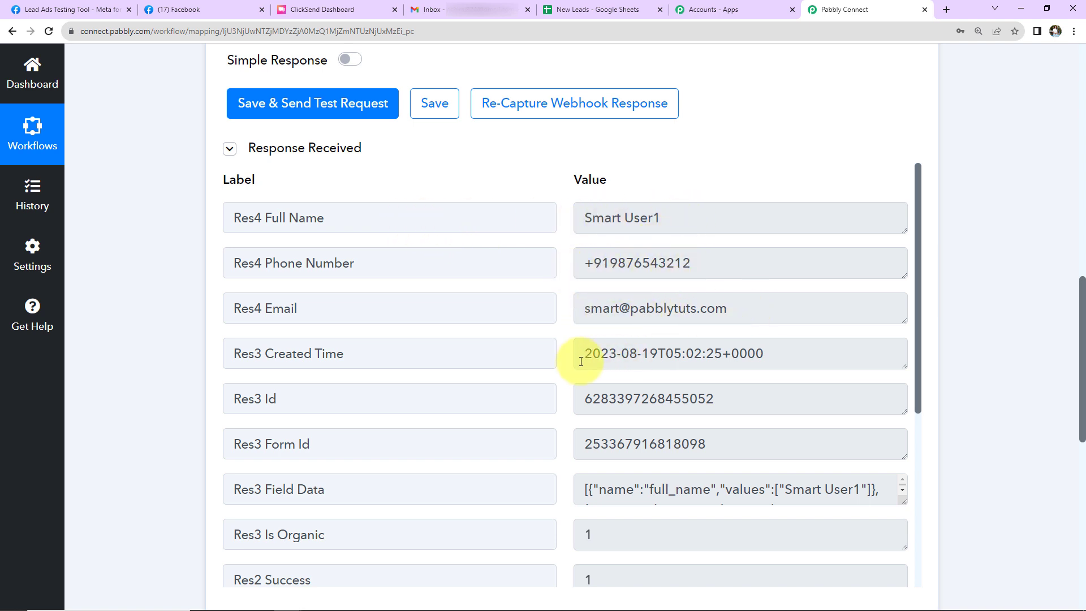
scroll(766, 357, "down", 5)
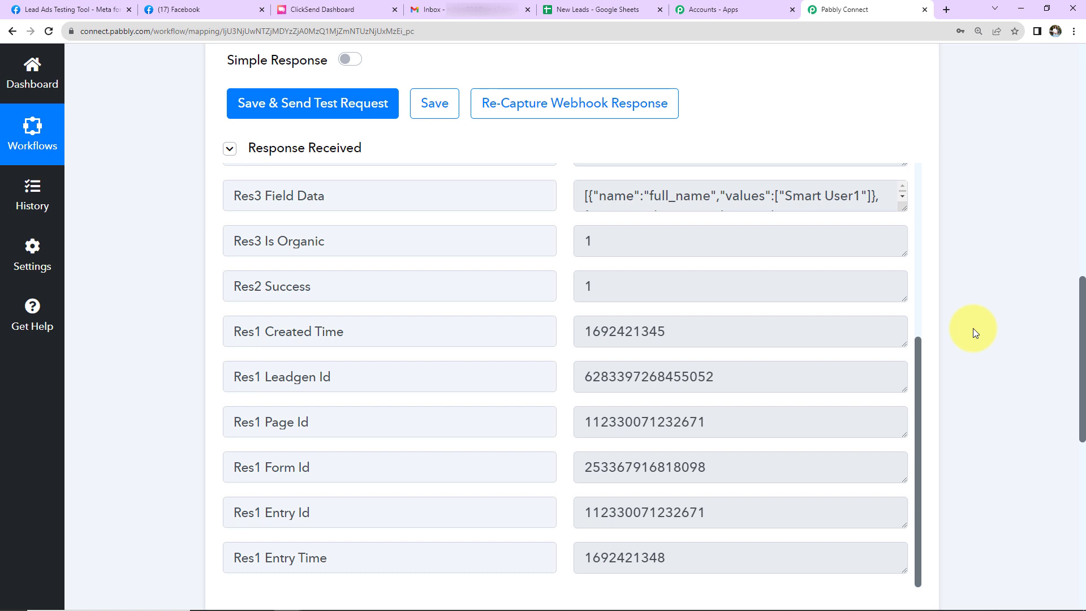
Set the workflow's action step to Gmail with the Send Email action event, and open its account connection settings
scroll(973, 328, "down", 9)
left_click(436, 213)
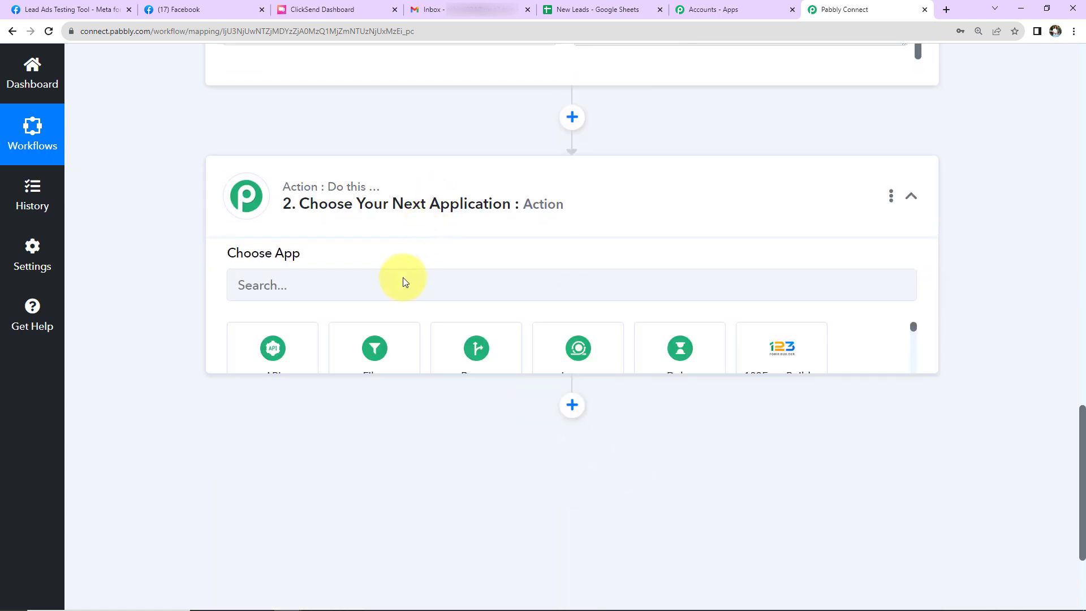
left_click(390, 300)
type("gmail")
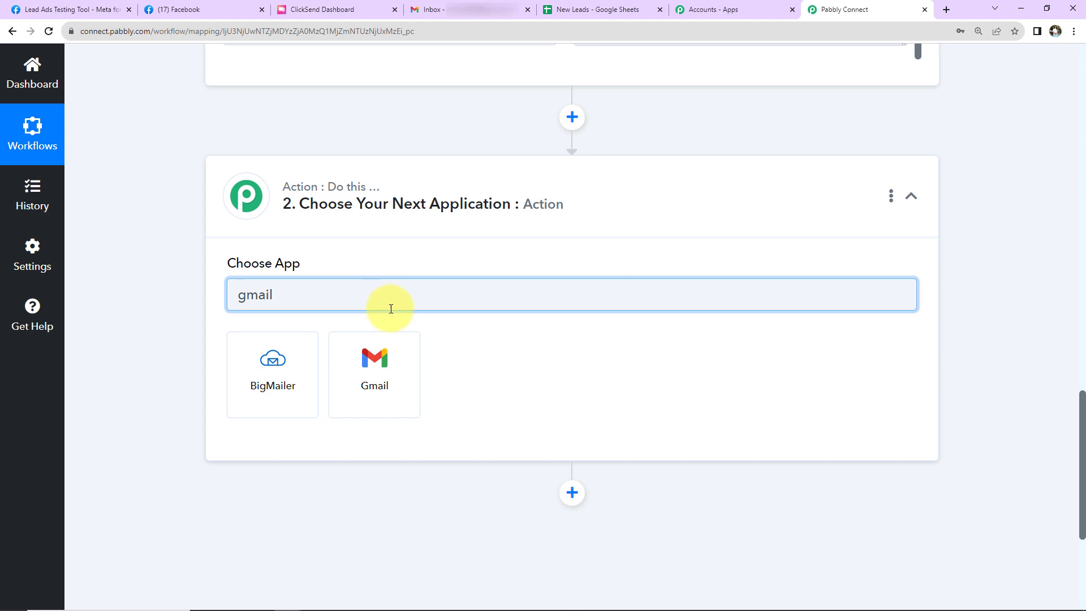
left_click(376, 356)
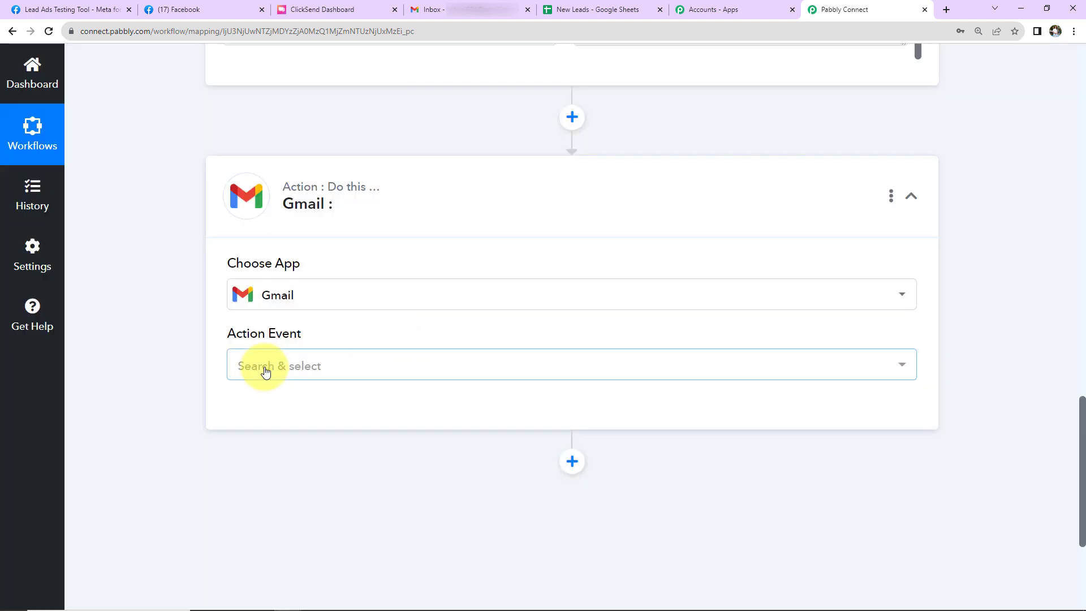
left_click(265, 372)
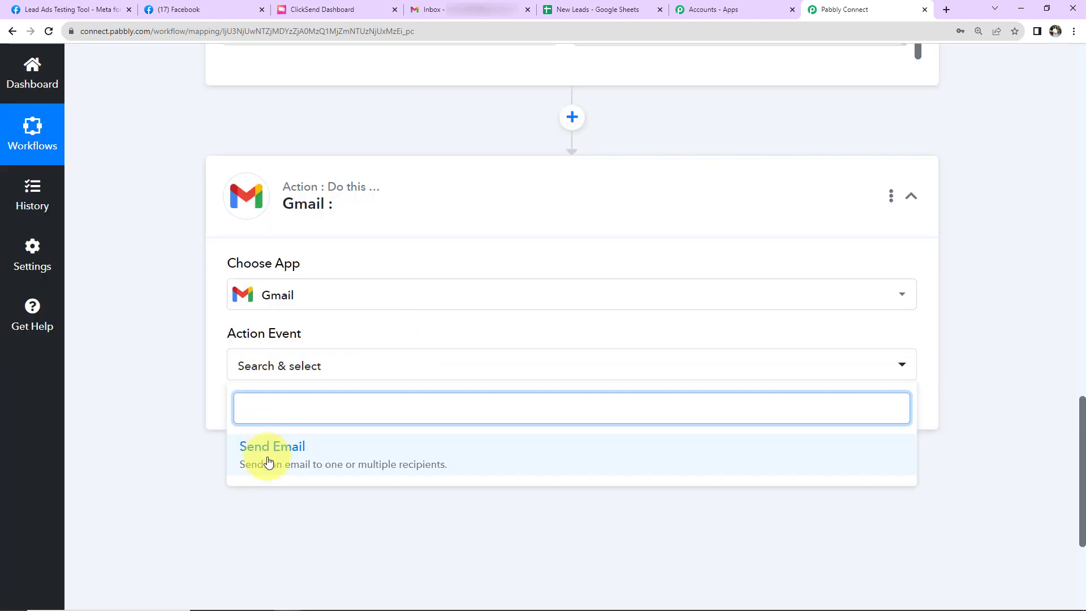
left_click(265, 453)
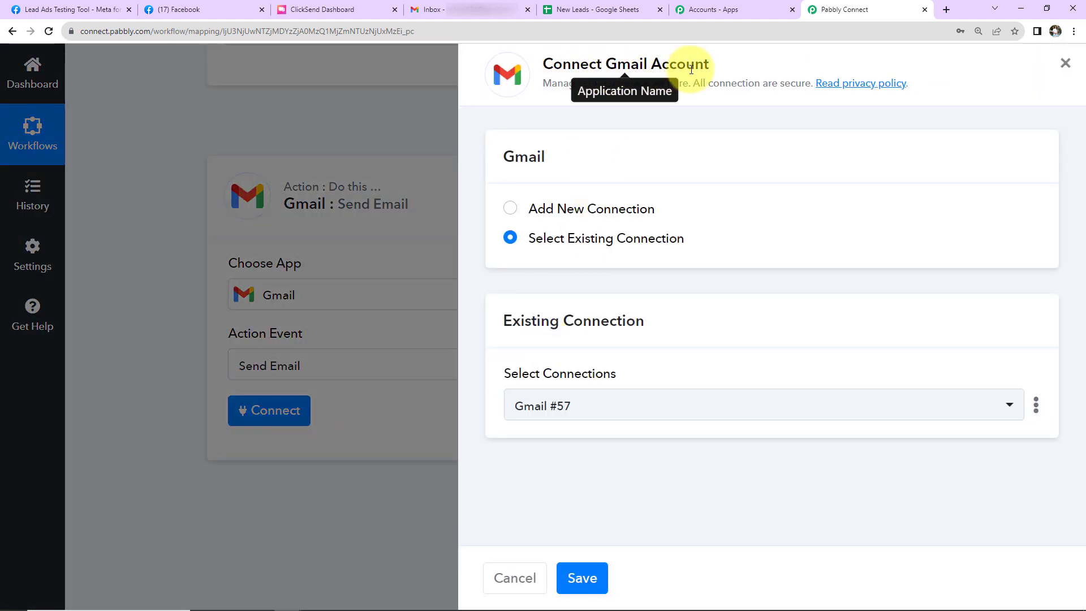
Add a new Gmail connection, choose the Google account and allow Pabbly Connect to access it
left_click(510, 208)
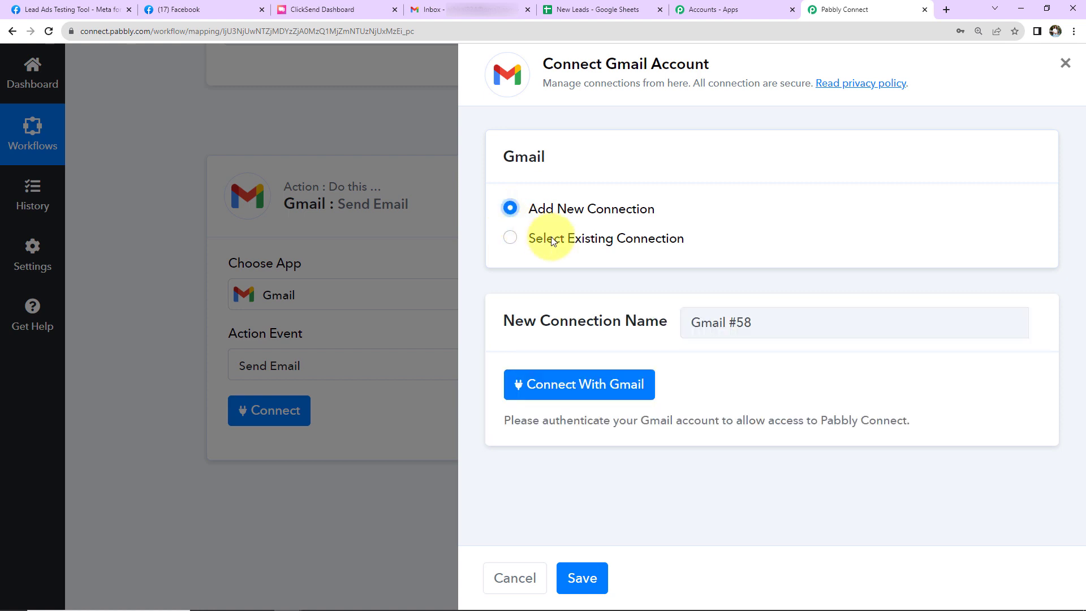
left_click(553, 386)
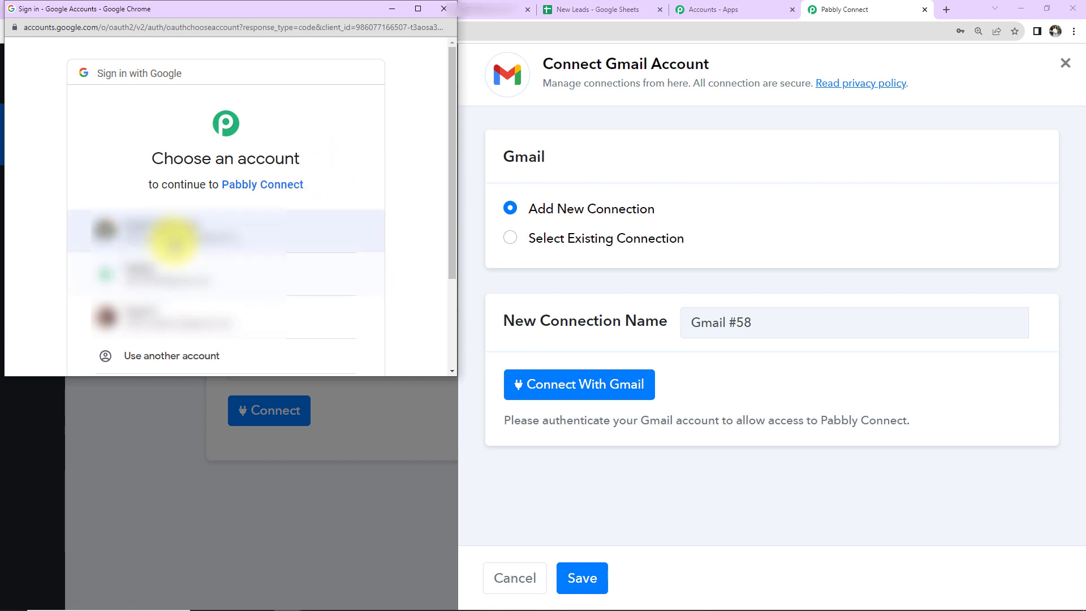
left_click(174, 242)
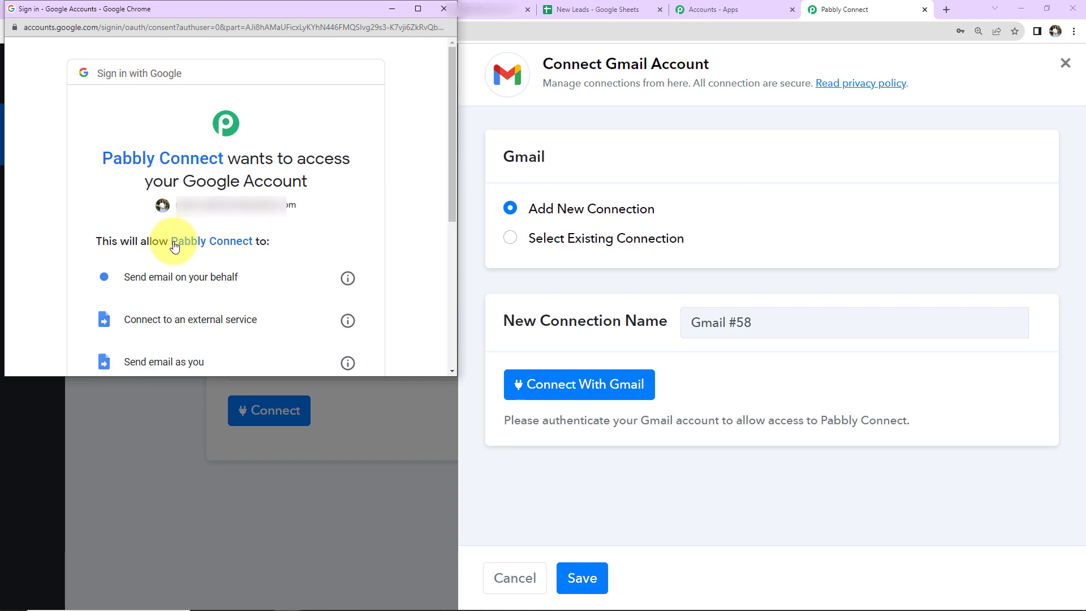
scroll(276, 243, "down", 5)
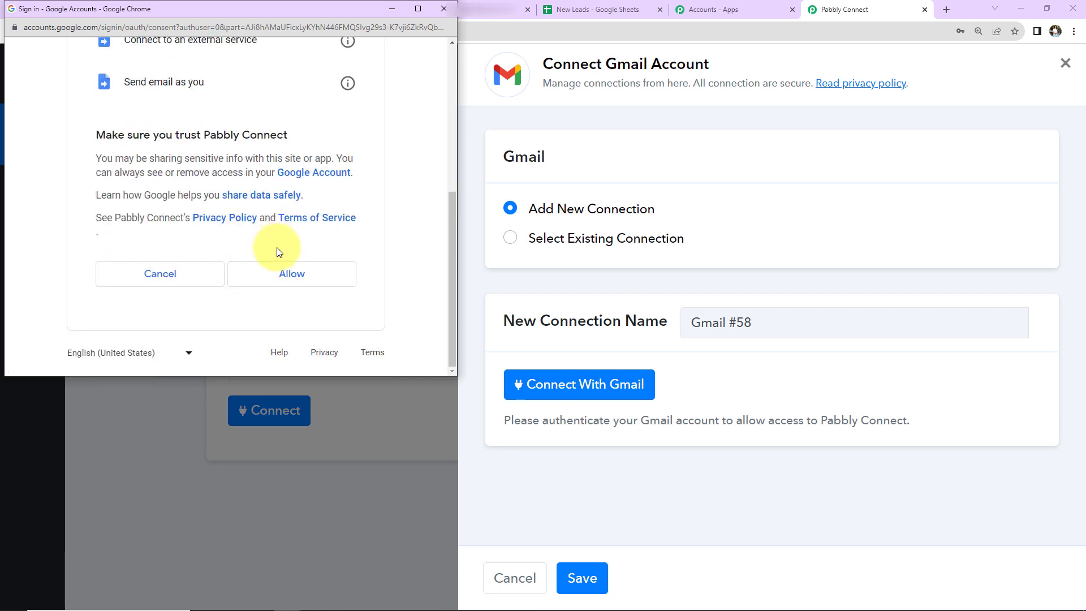
left_click(275, 273)
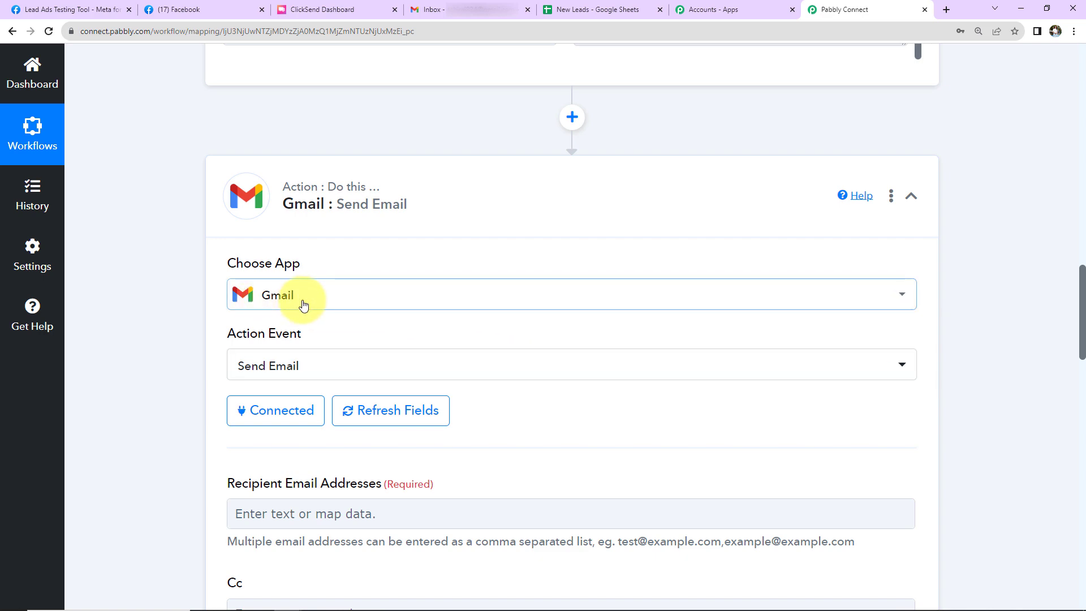
Map the Gmail action's recipient email address to Res4 Email from the Facebook Lead Ads step
scroll(493, 310, "down", 5)
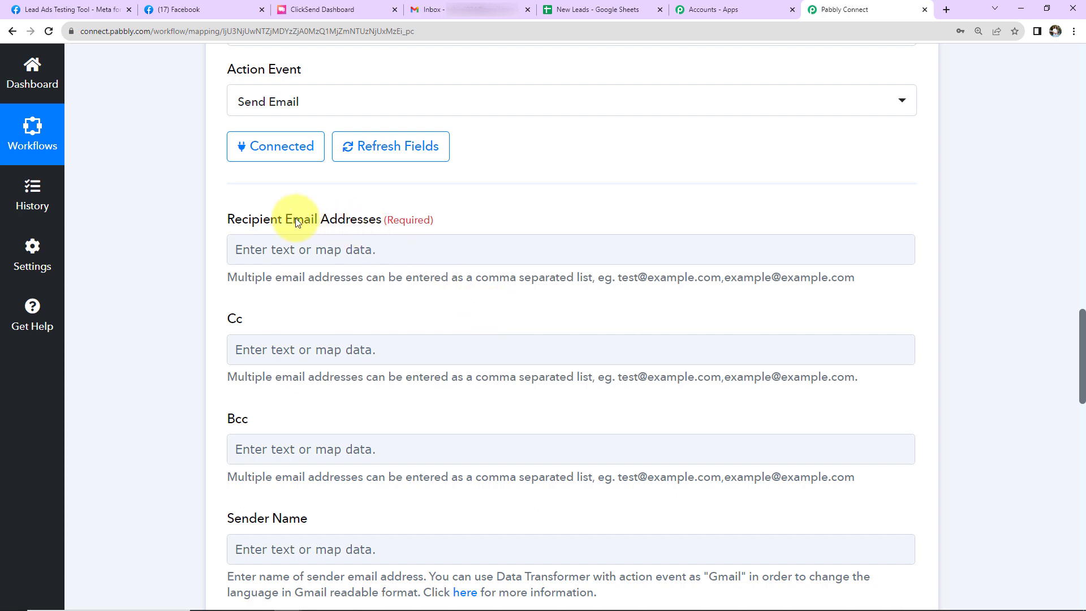
scroll(636, 281, "up", 10)
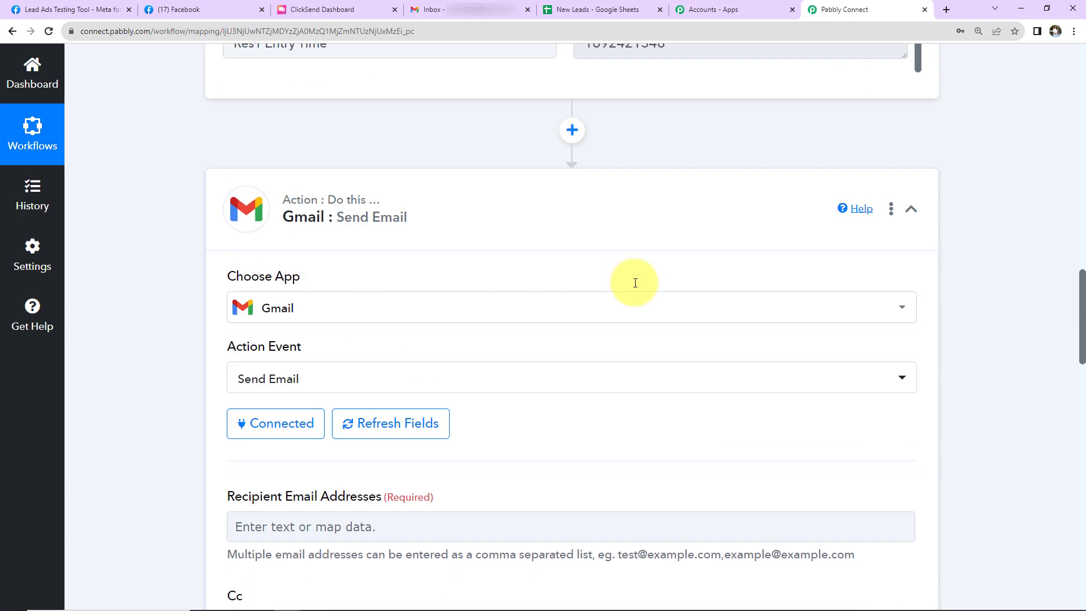
scroll(642, 281, "up", 5)
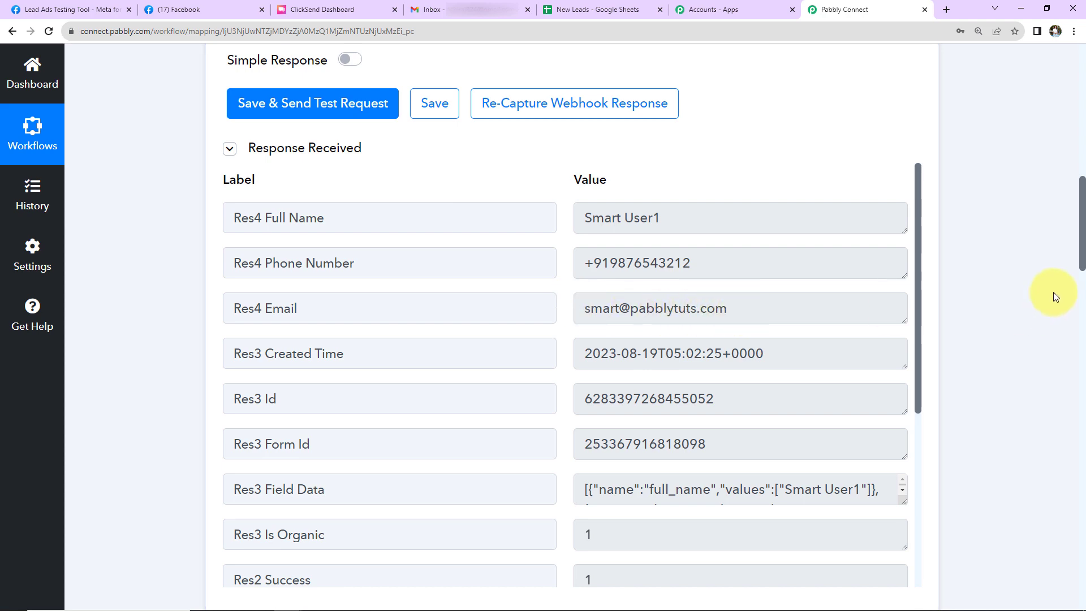
scroll(1027, 283, "down", 14)
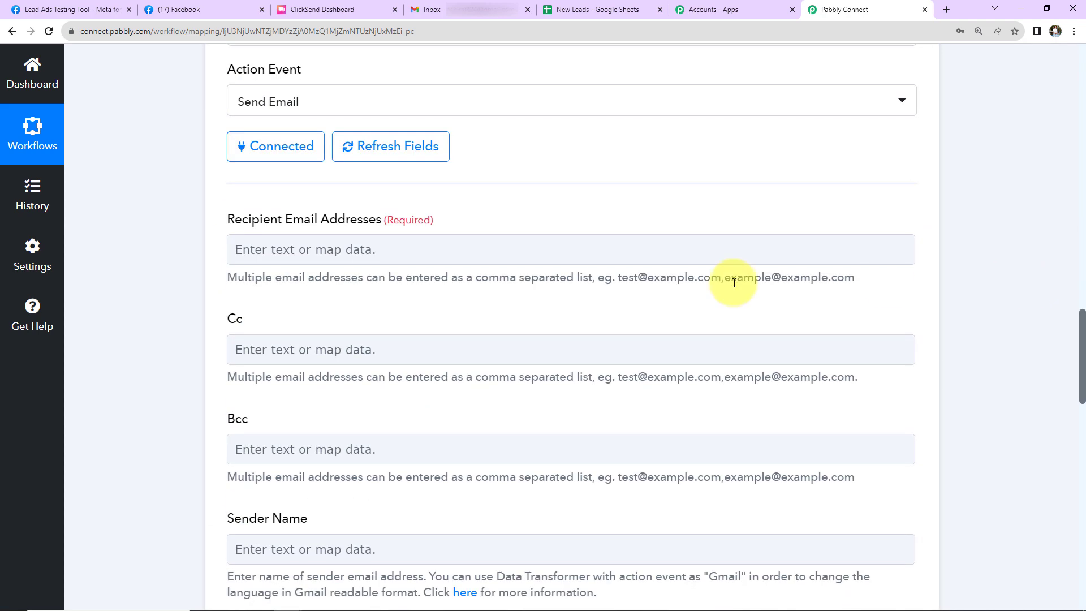
left_click(321, 247)
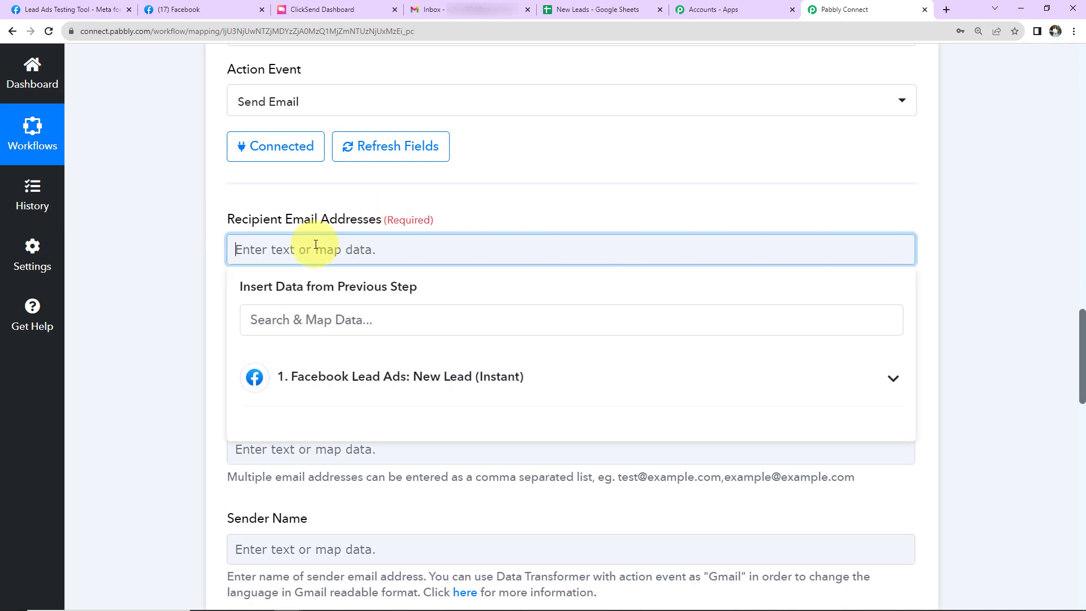
left_click(337, 379)
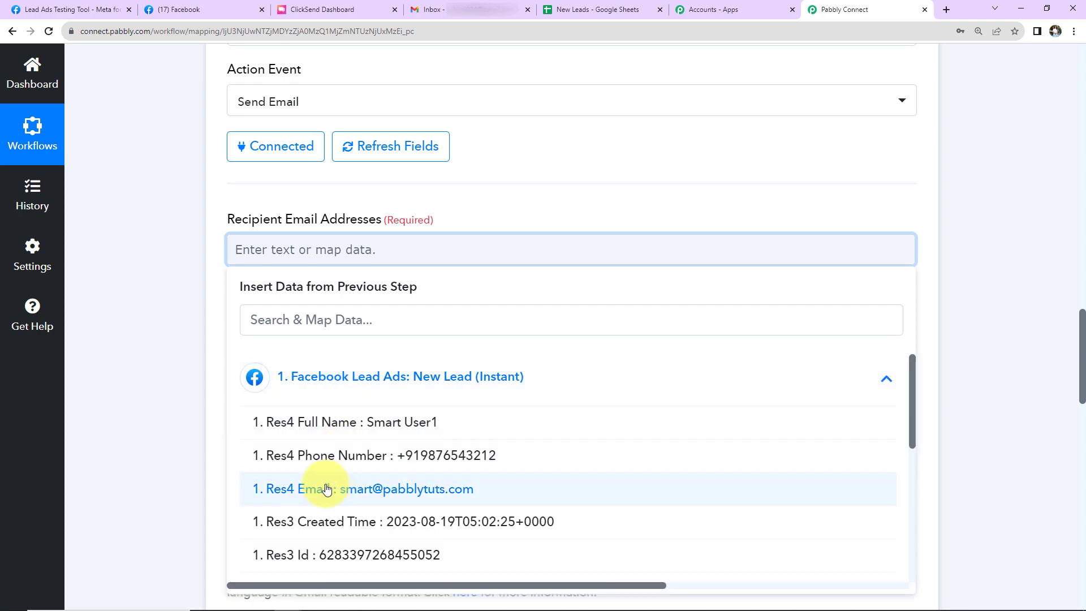
left_click(283, 488)
left_click(179, 369)
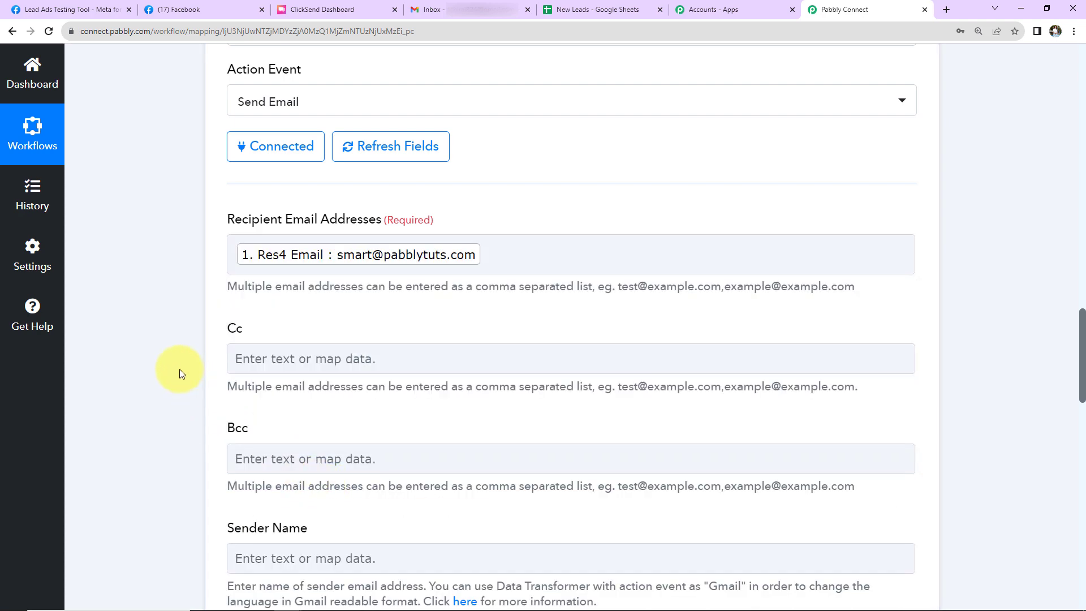
Set the sender name to "Ayush Herbal Store" and the email subject to "Welcome Onboard!"
scroll(178, 369, "down", 5)
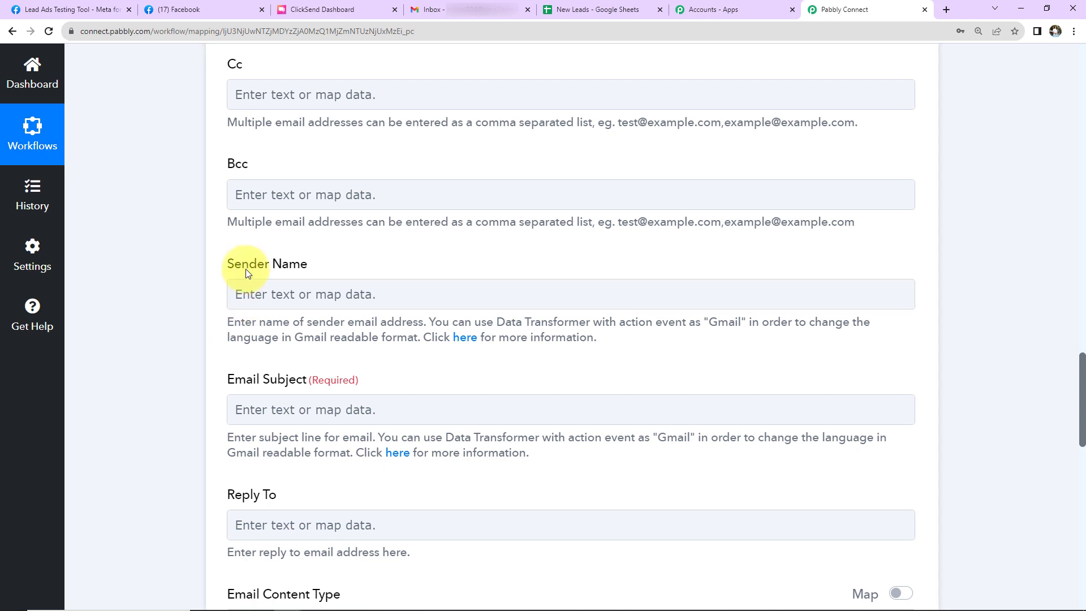
left_click(296, 295)
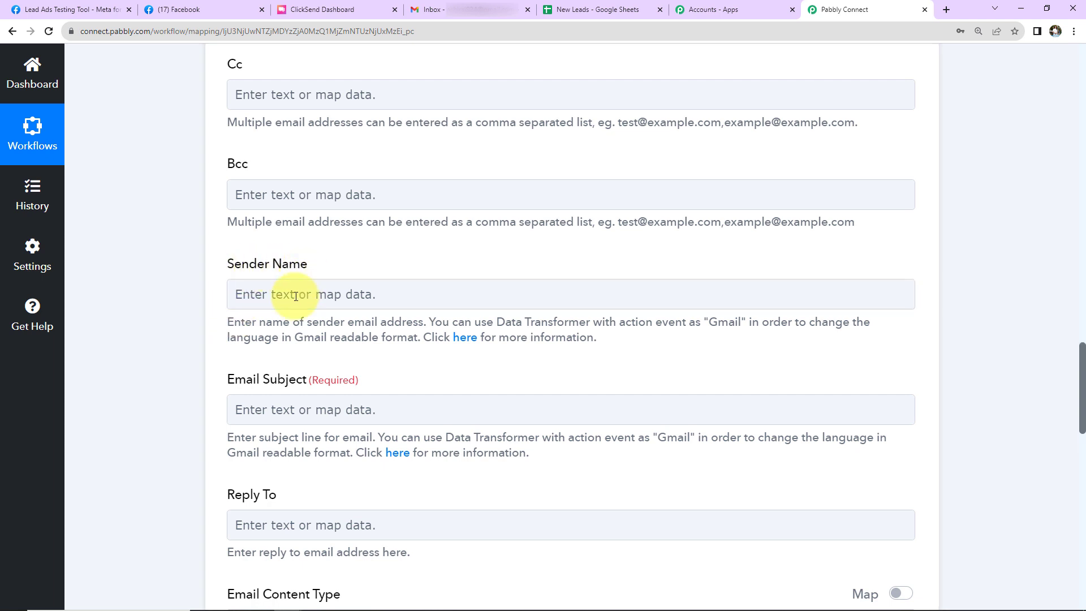
left_click(258, 295)
type("Ayush Herbal Store")
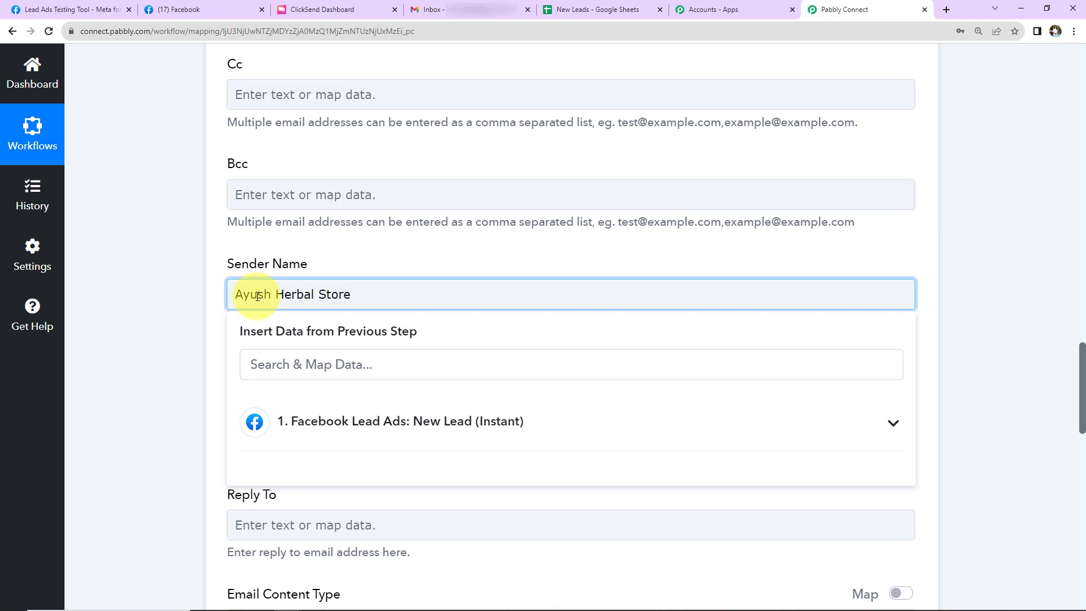
left_click(192, 308)
left_click(254, 411)
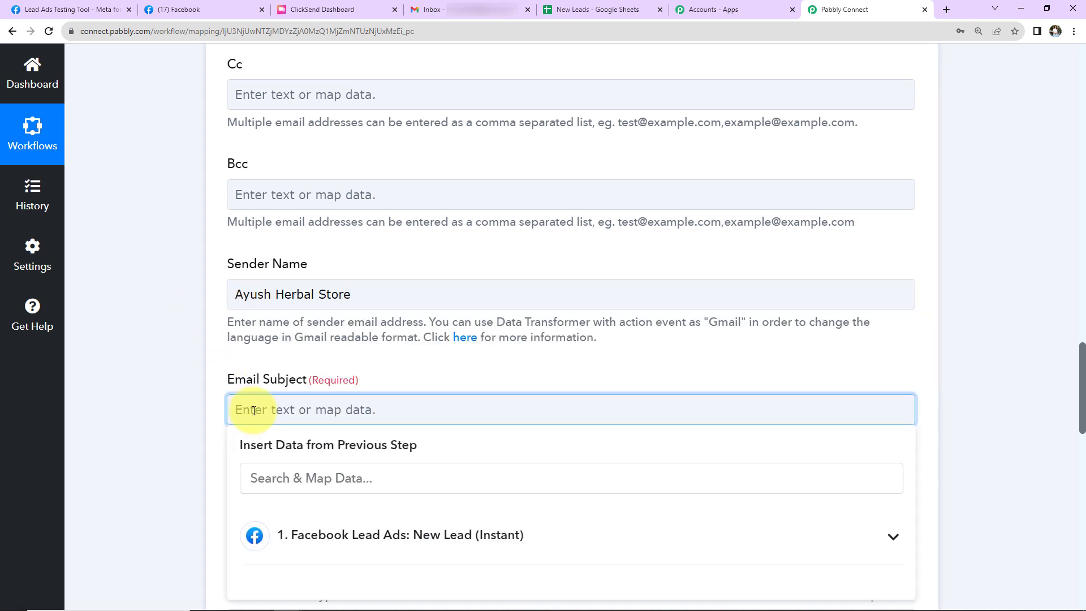
type("Welcome Onboard!")
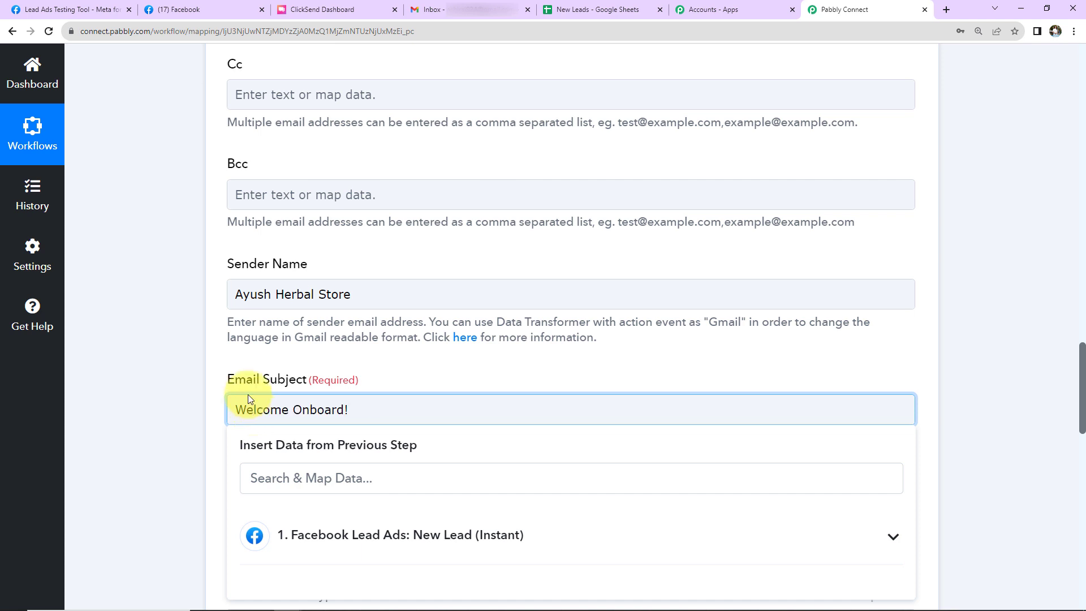
Write the email content: "Dear", the mapped Res4 Full Name and a comma, followed by the pasted sign-up thank-you message offering code HERBAL20 for 20% discount
scroll(247, 399, "down", 4)
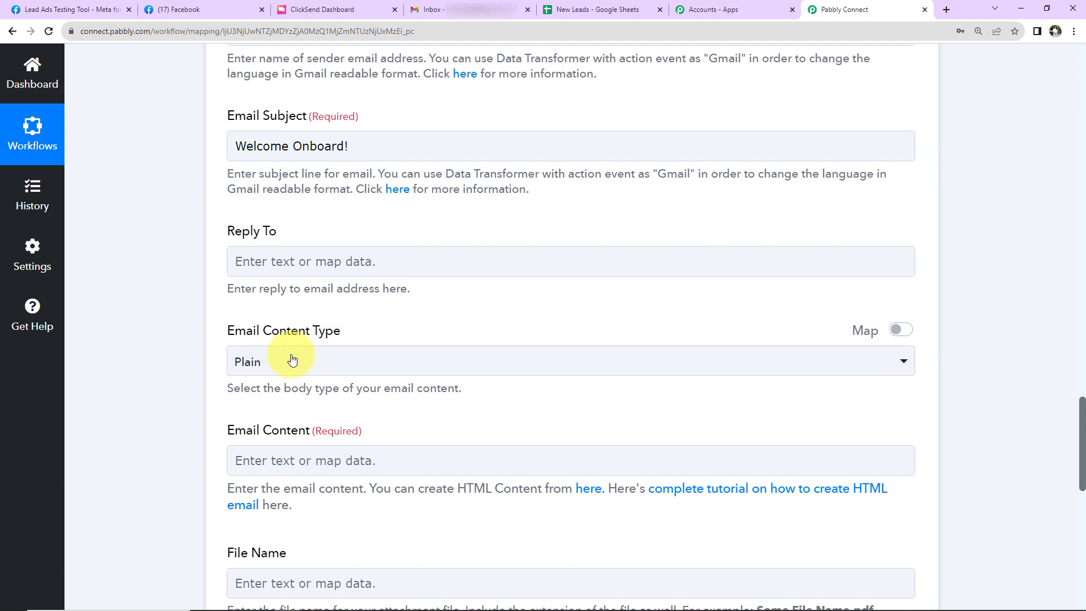
scroll(316, 368, "down", 2)
left_click(300, 330)
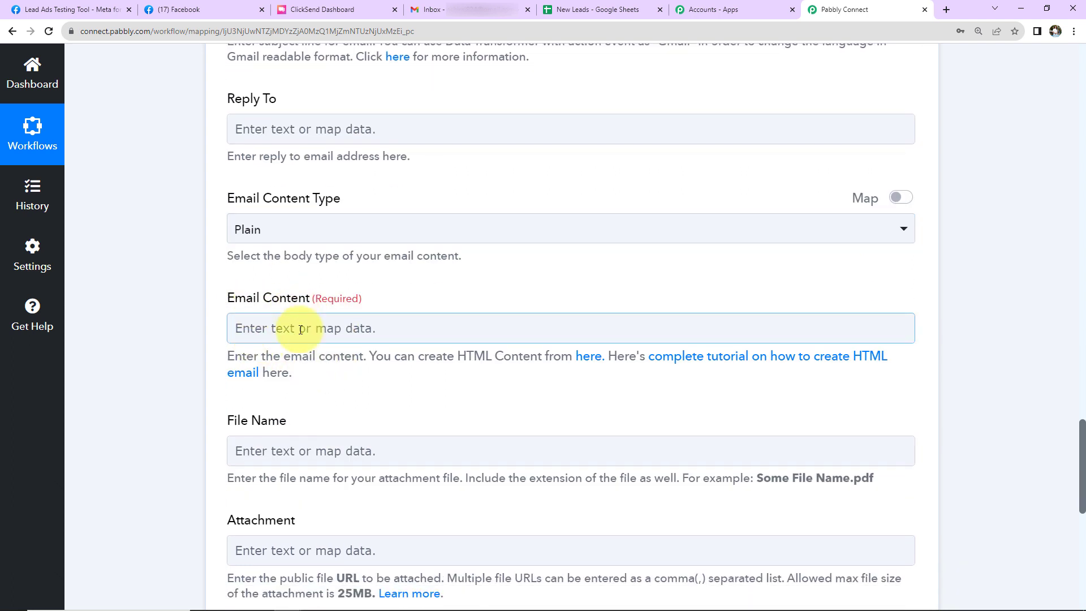
type("Dear")
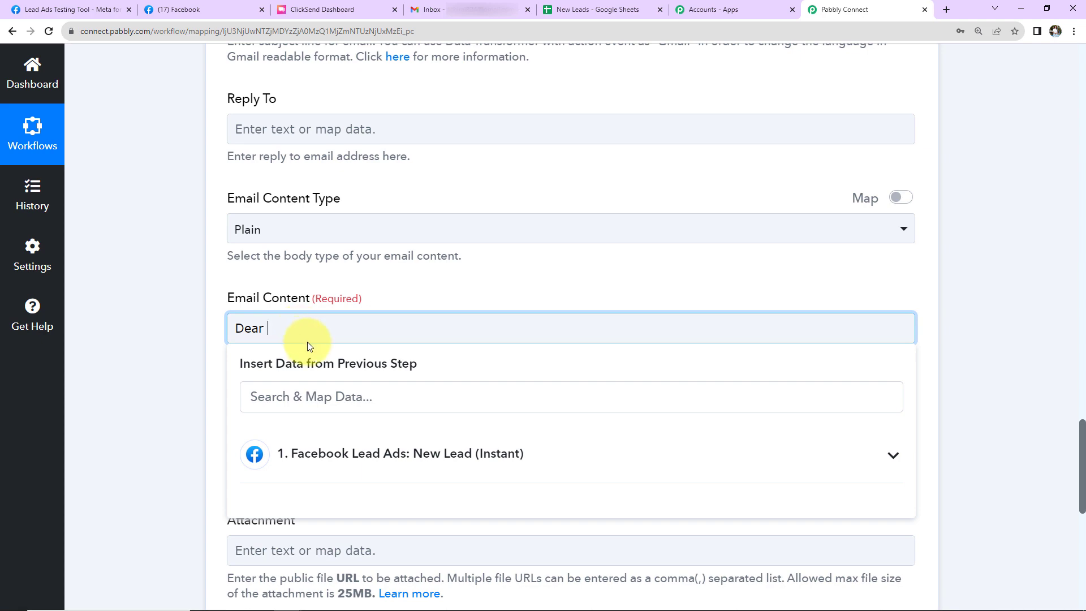
scroll(307, 341, "down", 2)
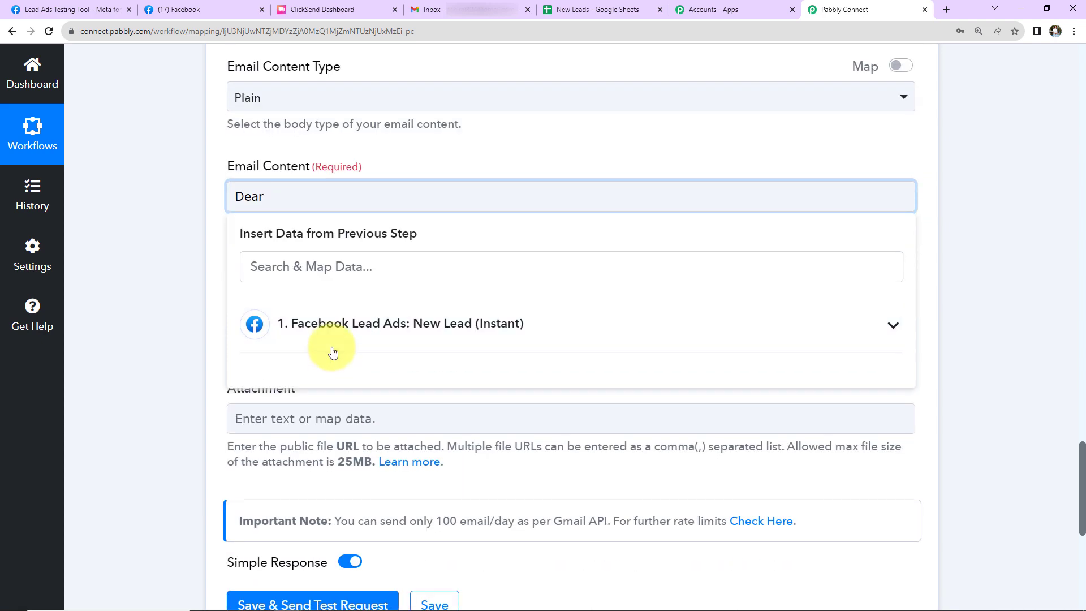
left_click(330, 338)
left_click(317, 369)
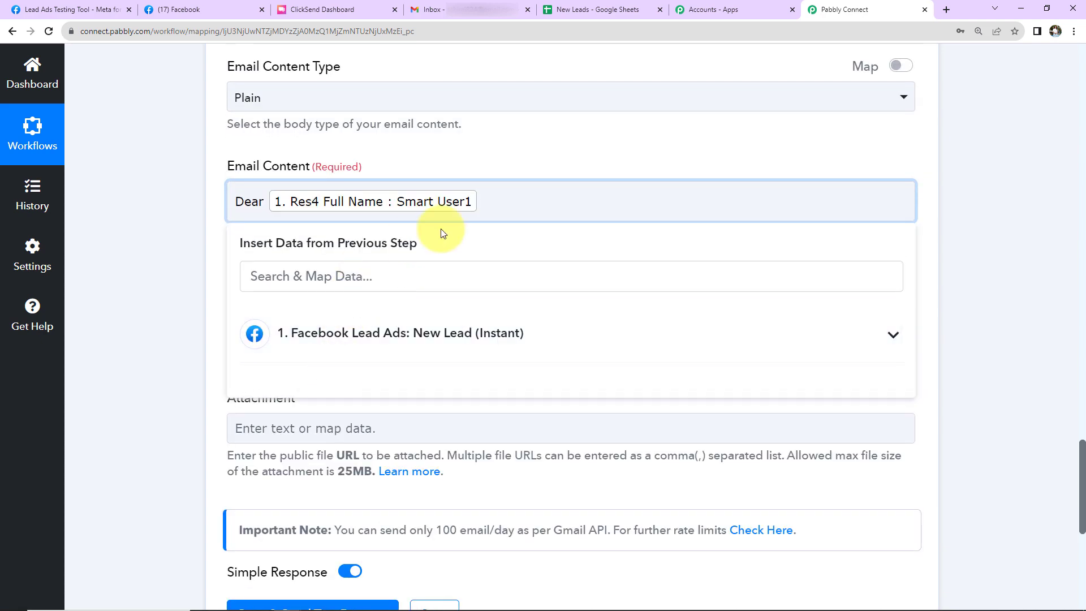
type(",")
key("Return")
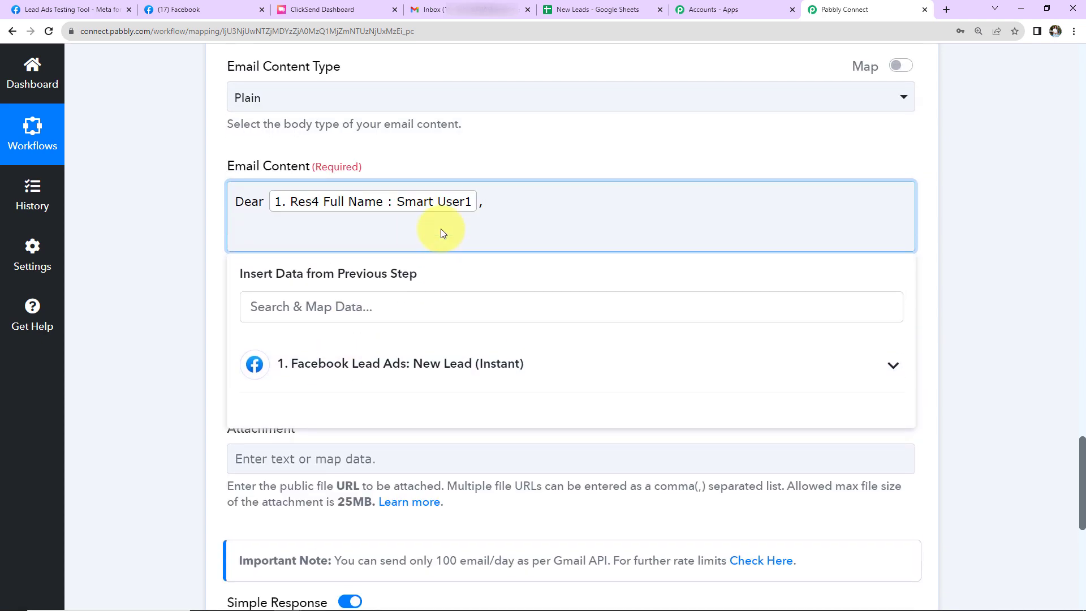
type("Thank you for signing up. You will be now updated with the latest information on our products and offers.  Please use the code HERBAL20 to receive 20% discount on your first purchase.  Happy Shopping! AHS")
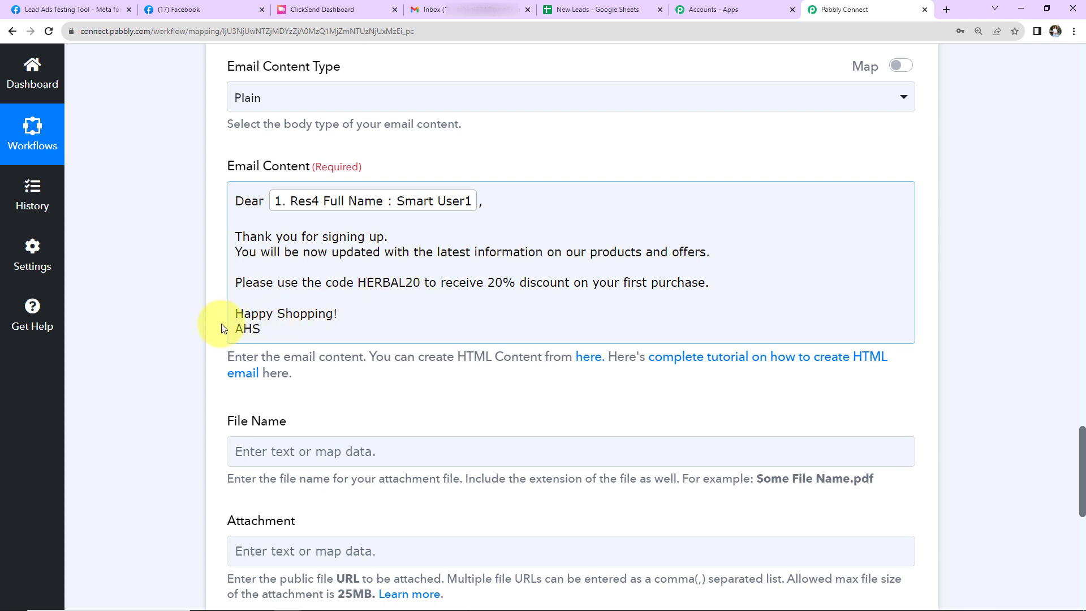
Leave the file name and attachment empty, then save the Gmail action and send its test request
scroll(189, 324, "down", 2)
scroll(188, 327, "down", 2)
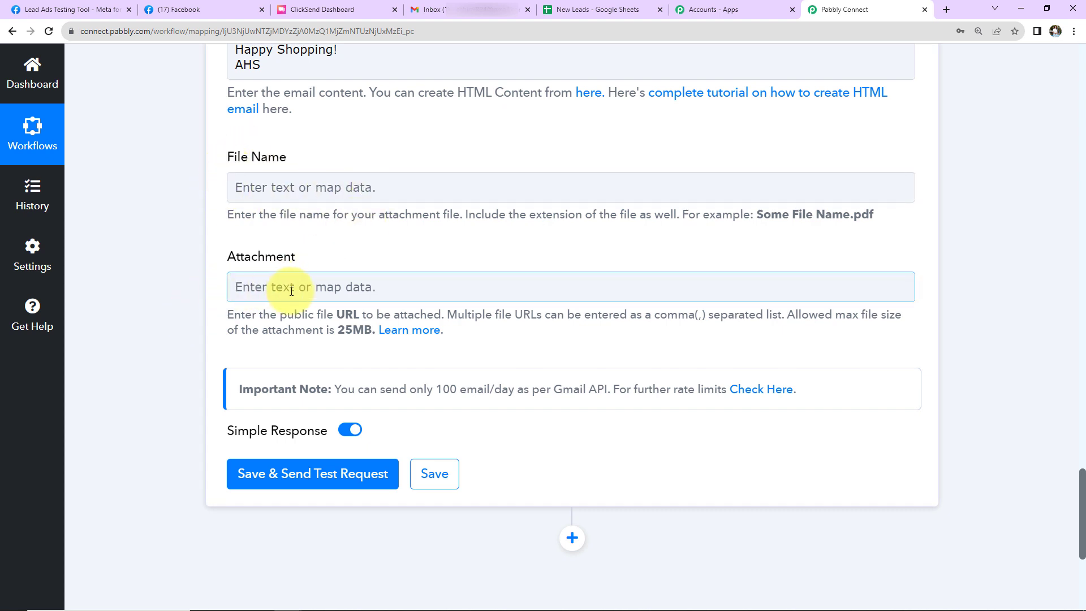
scroll(404, 289, "down", 2)
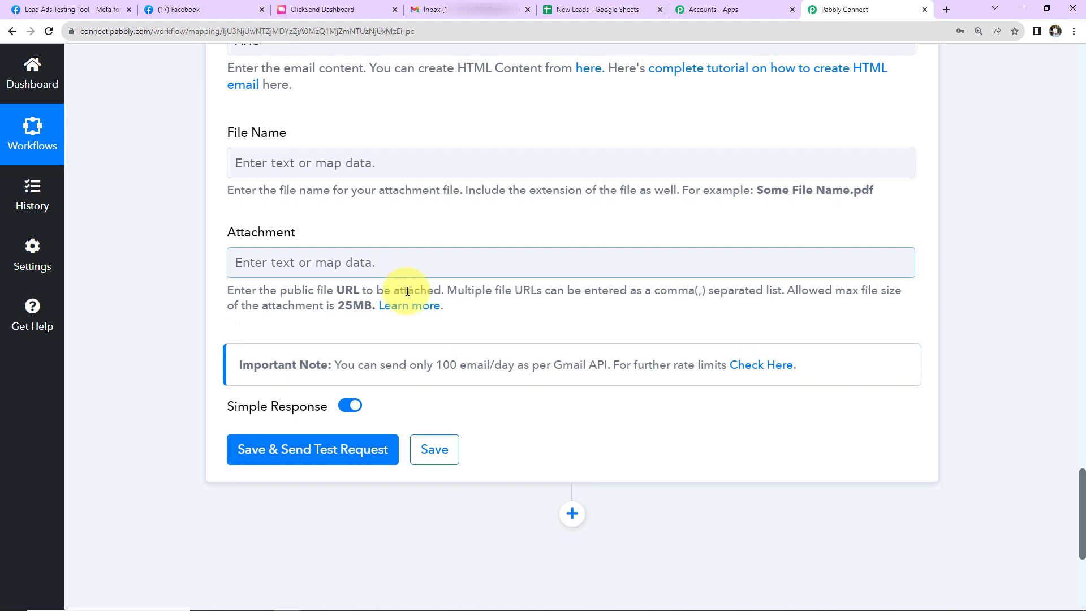
left_click(284, 342)
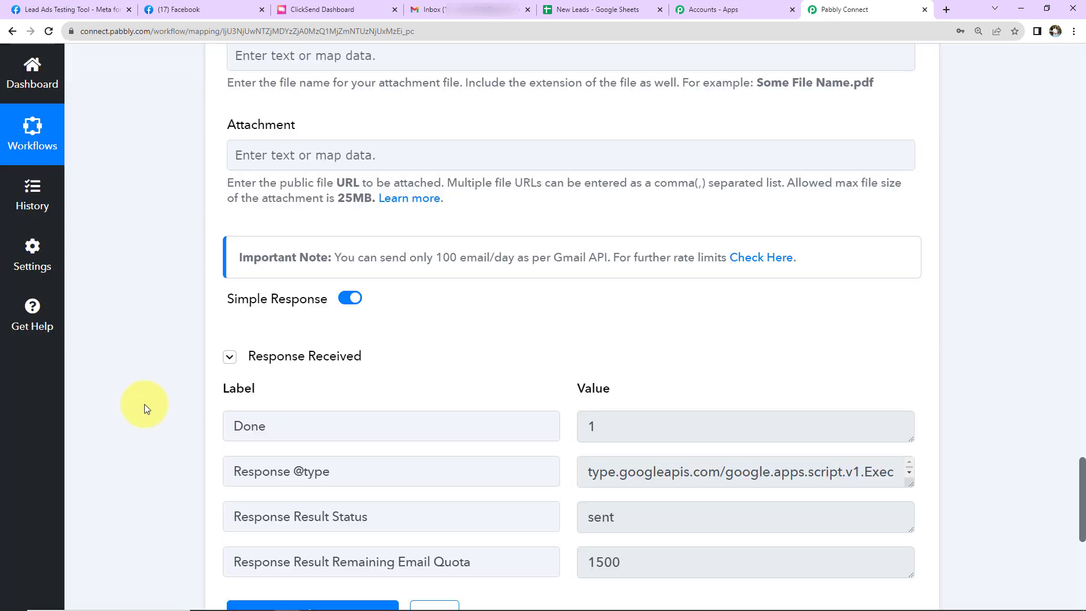
Switch to the Gmail inbox and open the "Welcome Onboard!" test email from Ayush Herbal Store to check its content
scroll(145, 404, "down", 2)
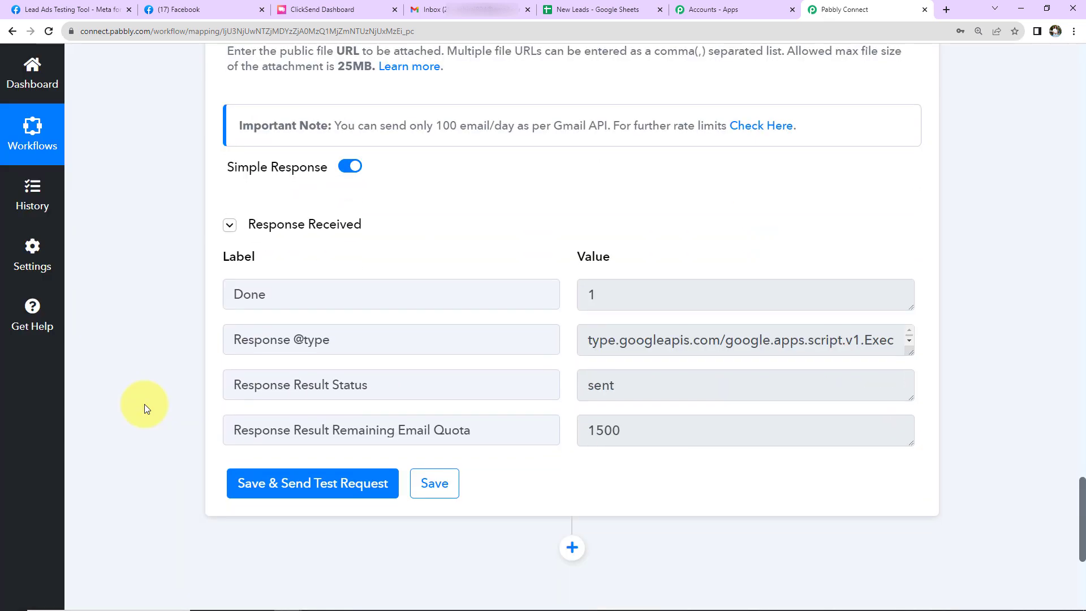
left_click(436, 9)
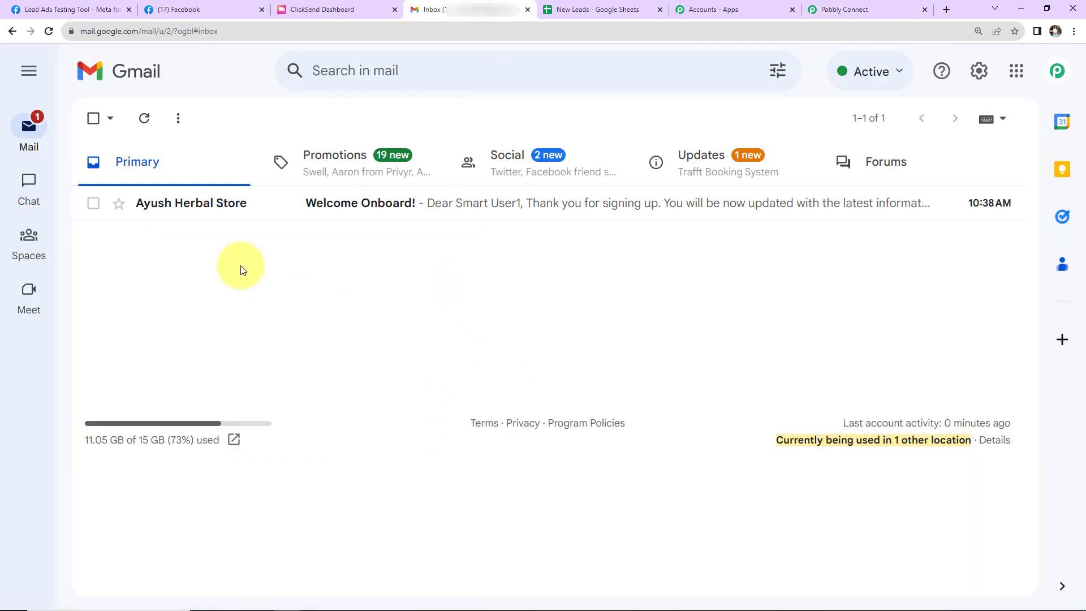
left_click(231, 211)
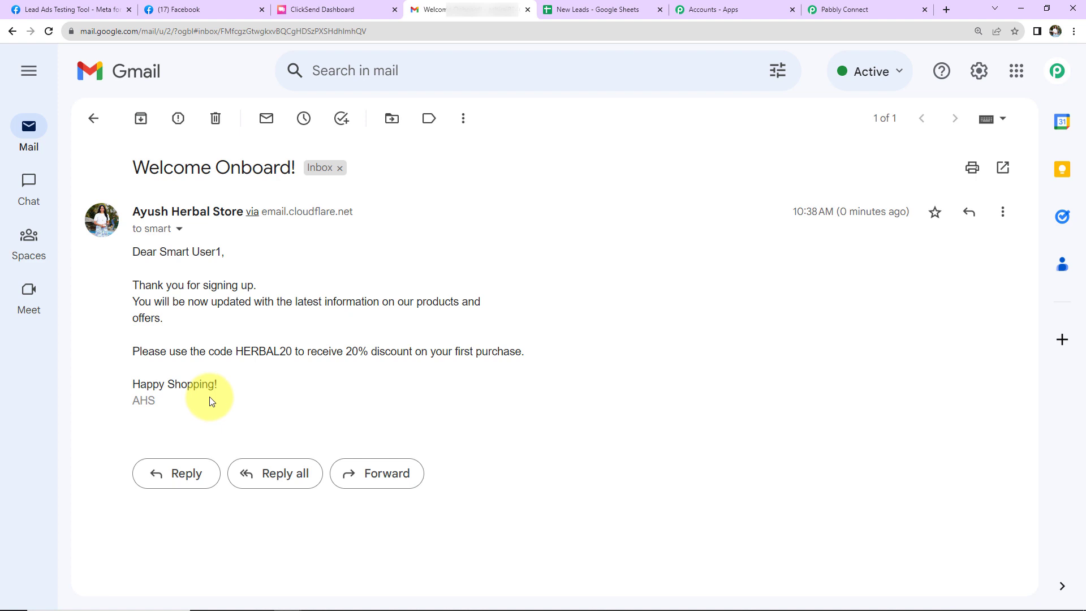
Return to Pabbly Connect and add a ClickSend action step after Gmail with Send SMS as its action event
left_click(844, 10)
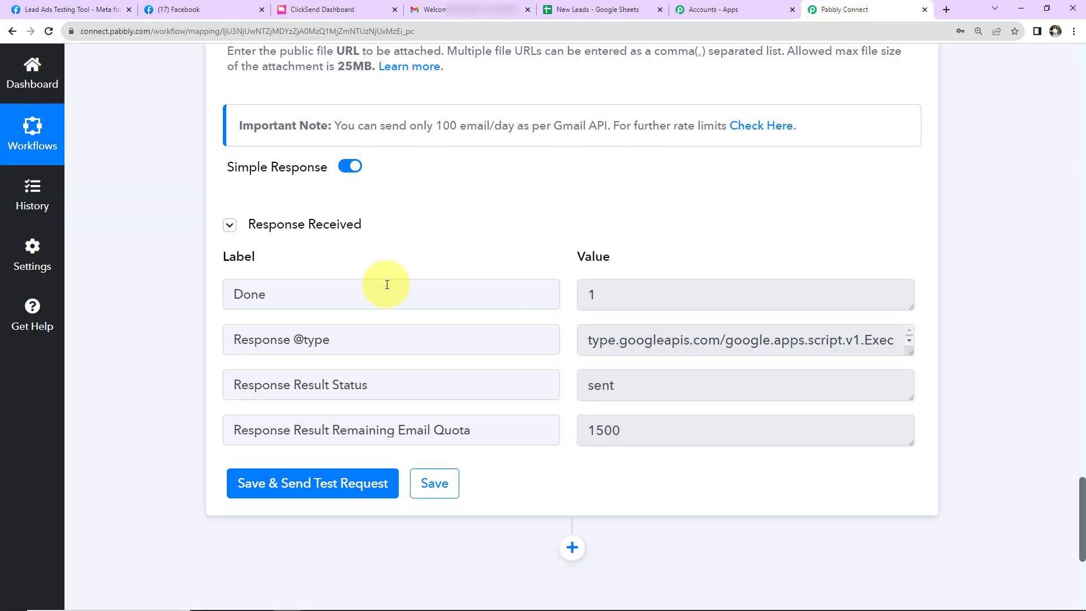
scroll(422, 368, "down", 5)
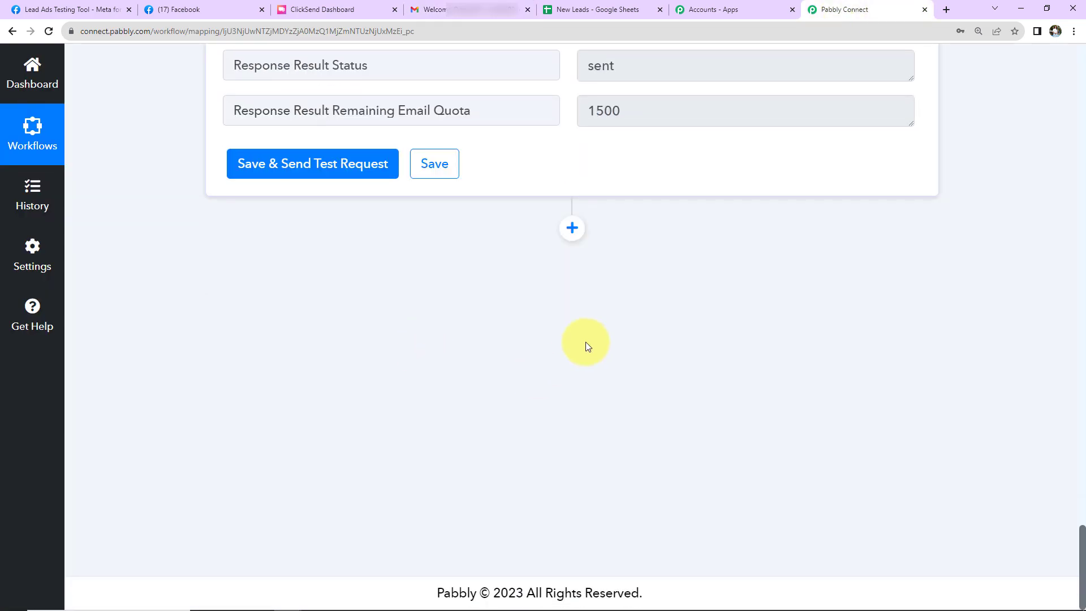
left_click(573, 229)
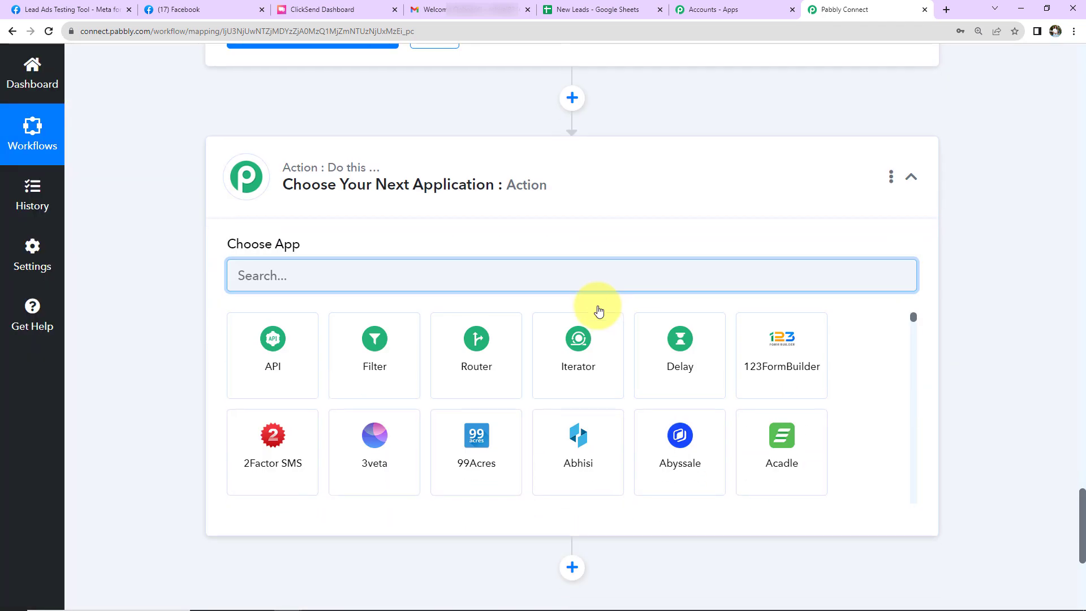
type("click")
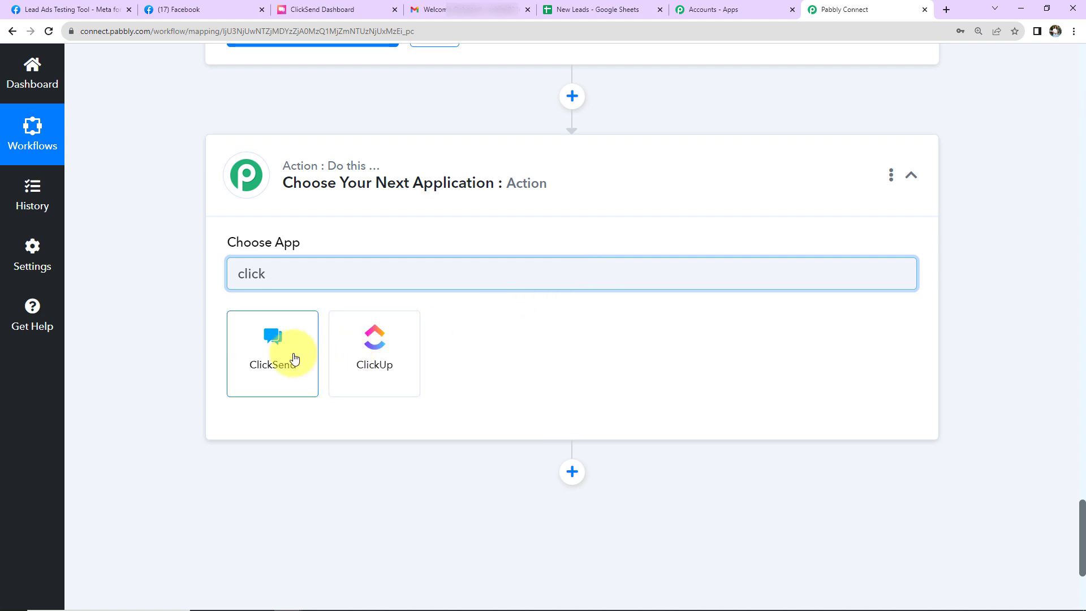
left_click(294, 358)
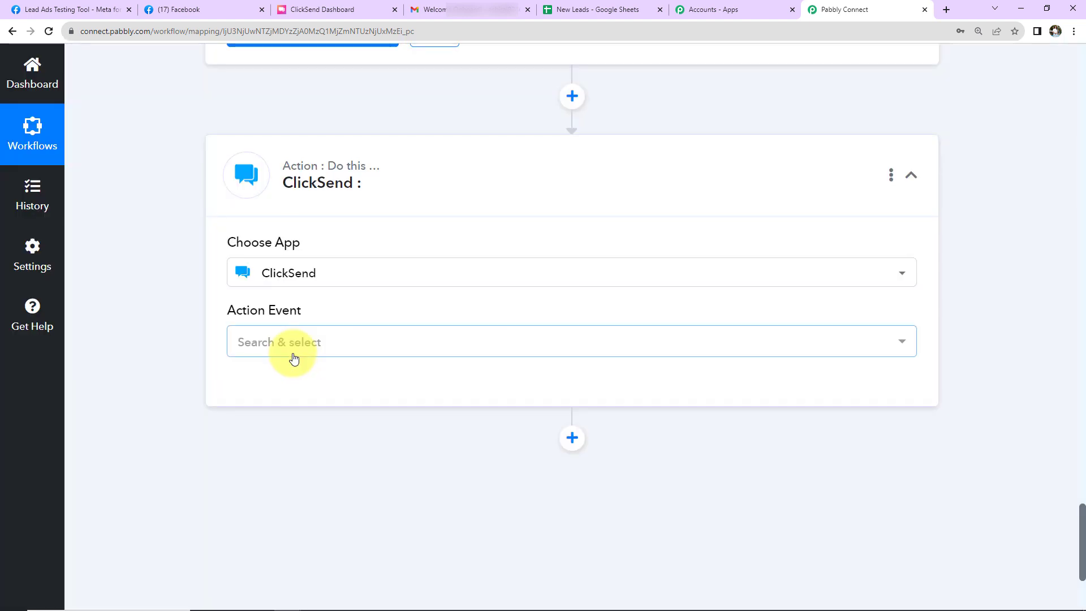
left_click(294, 352)
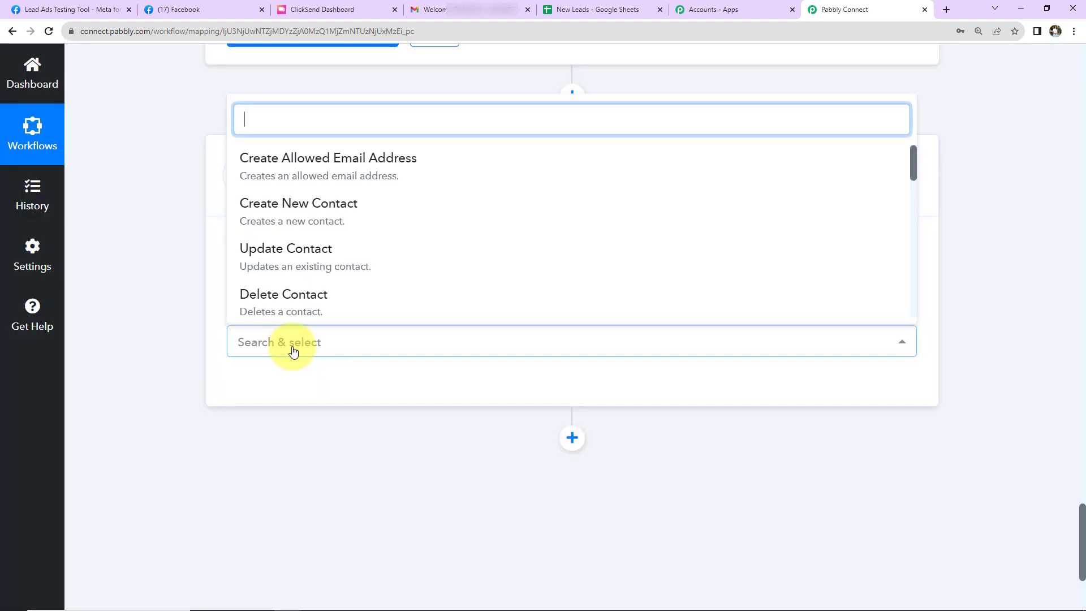
scroll(368, 257, "down", 4)
left_click(327, 223)
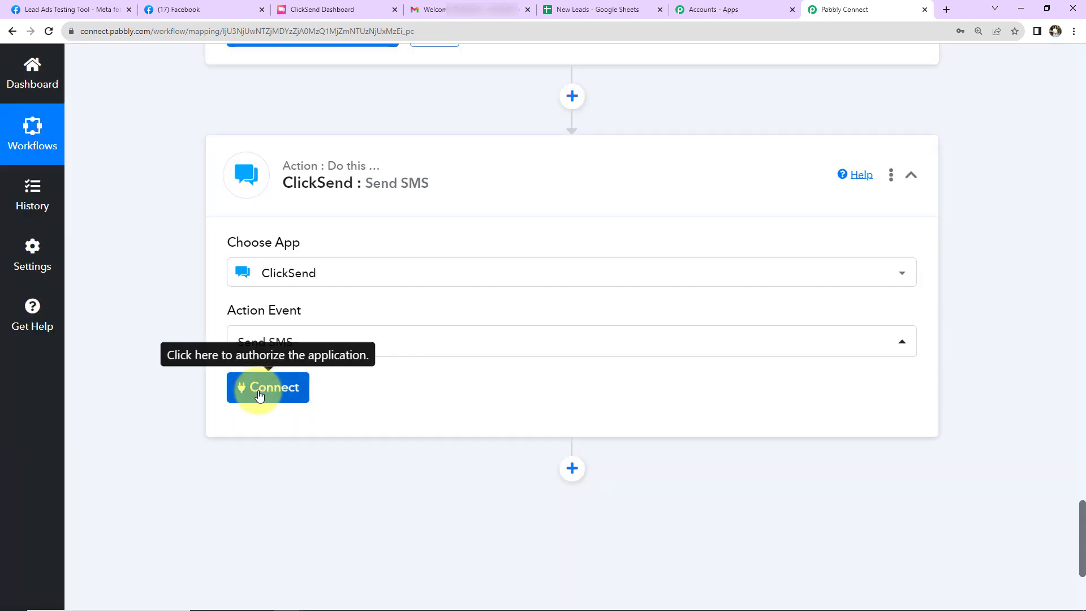
Start connecting the ClickSend action to an account by choosing to add a new connection
left_click(266, 388)
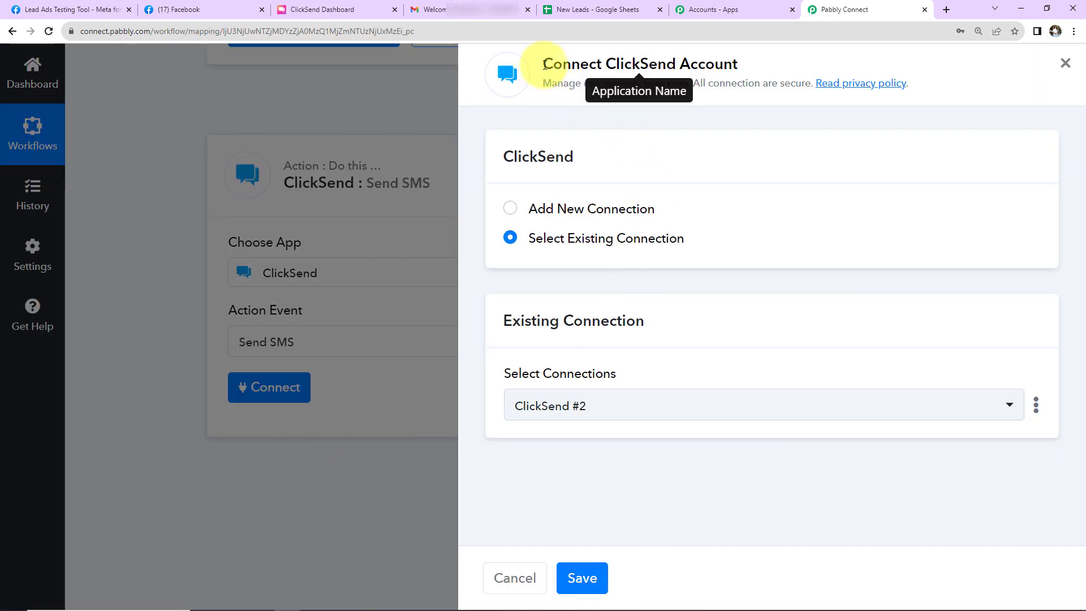
left_click_drag(545, 66, 766, 66)
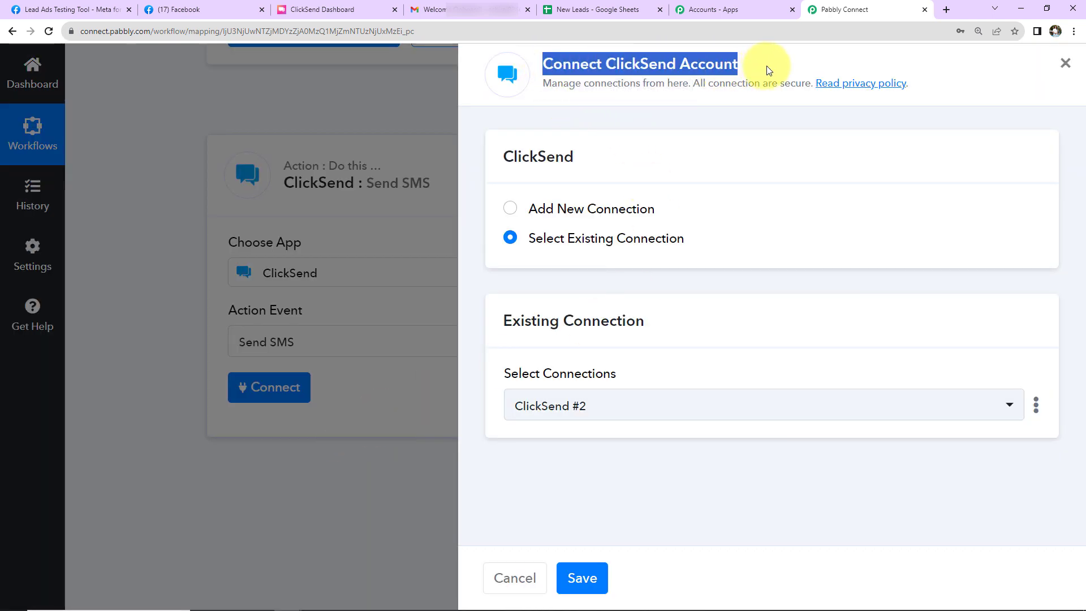
left_click(516, 208)
scroll(762, 228, "down", 2)
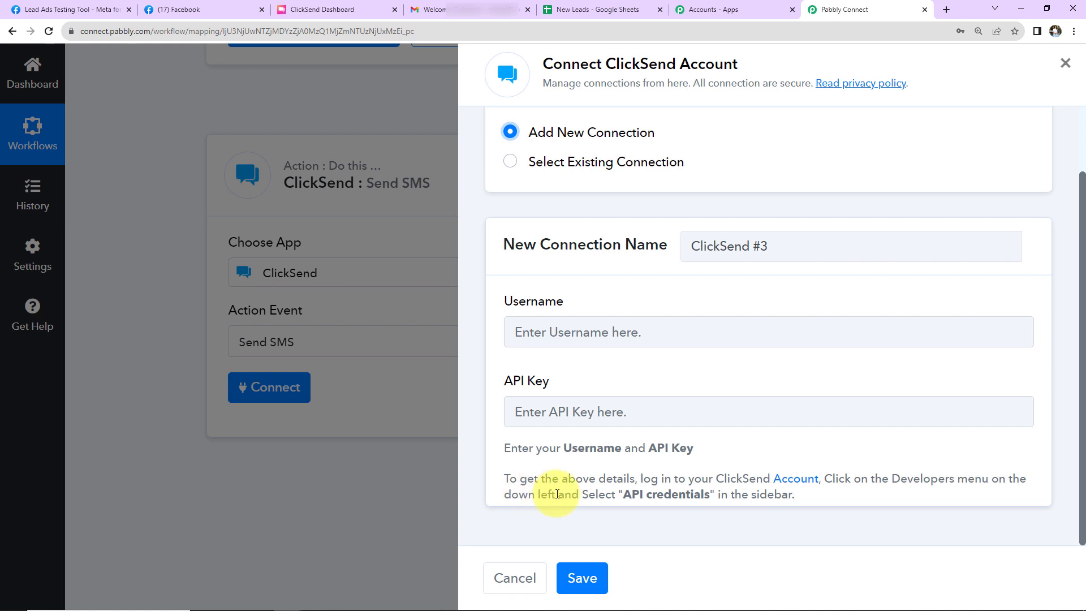
Switch to the ClickSend dashboard and open the API Credentials page for developers
left_click(314, 10)
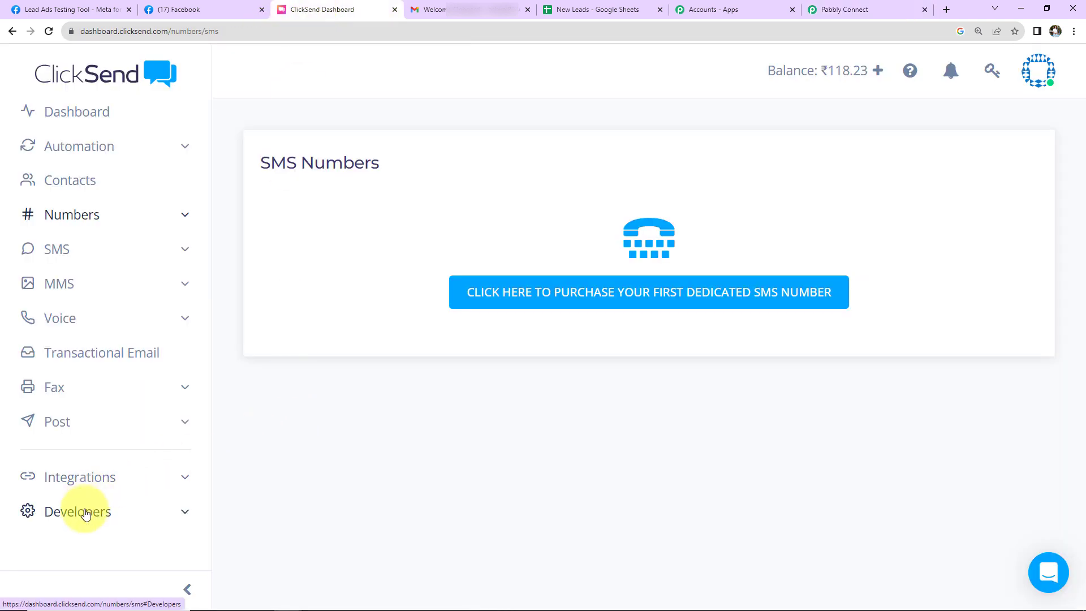
left_click(97, 512)
scroll(107, 498, "down", 1)
scroll(93, 508, "down", 1)
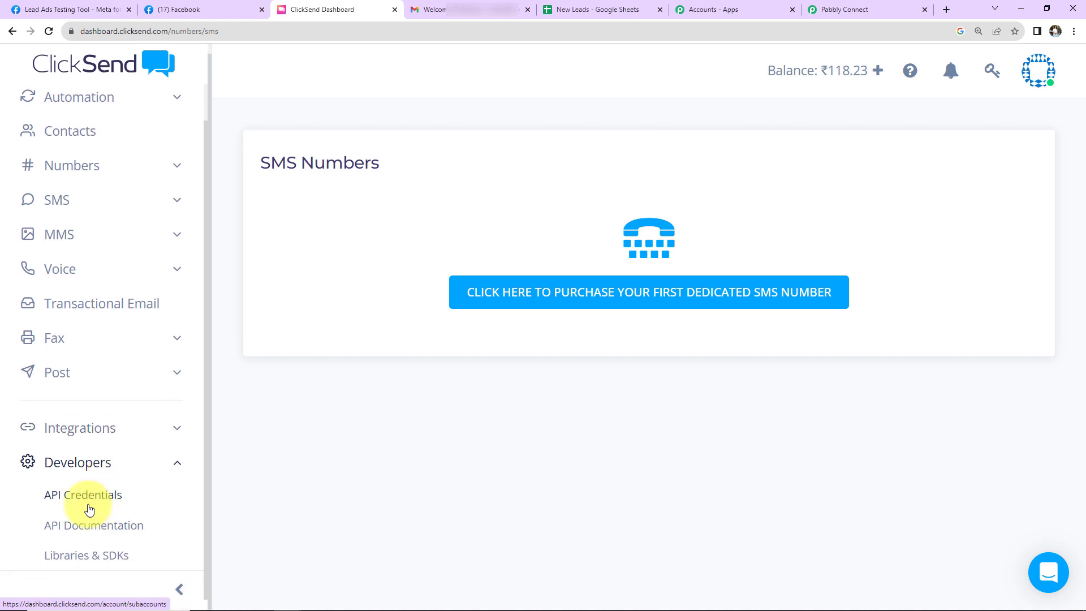
left_click(84, 498)
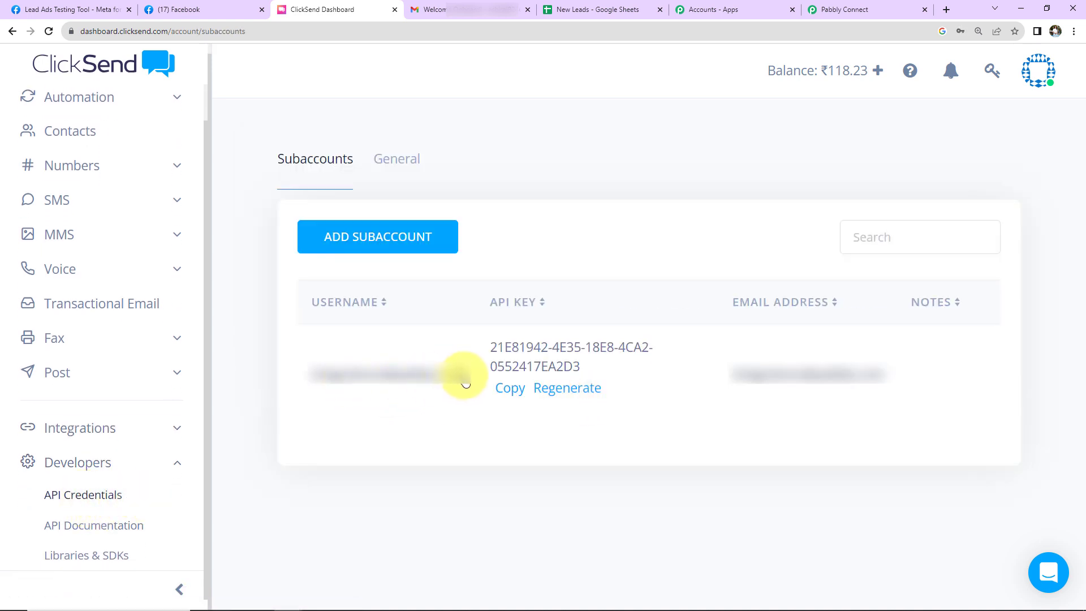
Copy the subaccount's username from ClickSend and paste it into the new Pabbly Connect connection's username
left_click_drag(465, 384, 319, 384)
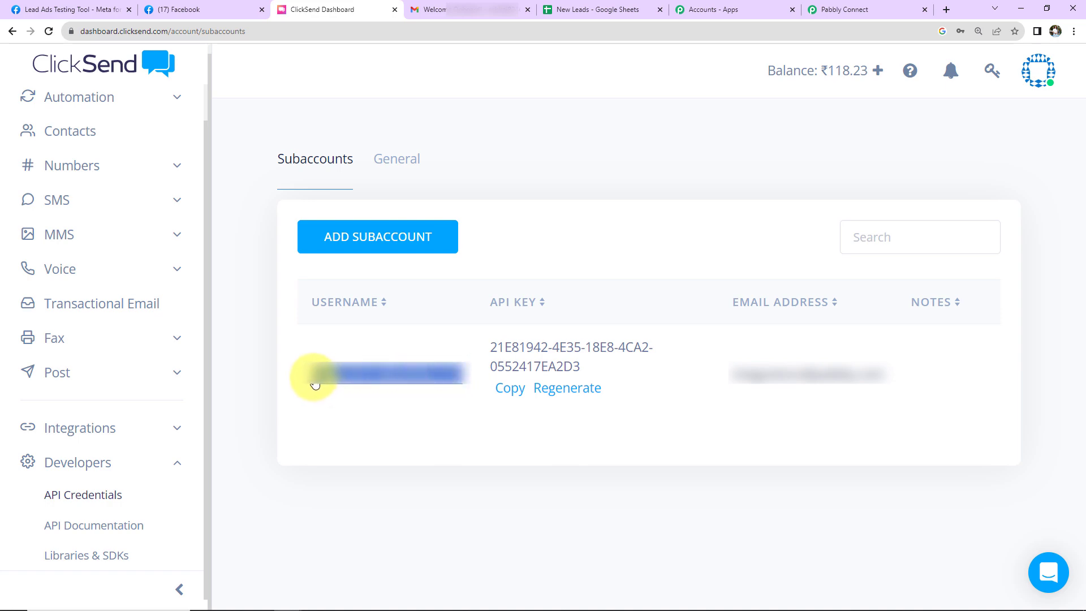
left_click(314, 384)
right_click(334, 371)
triple_click(177, 331)
right_click(177, 330)
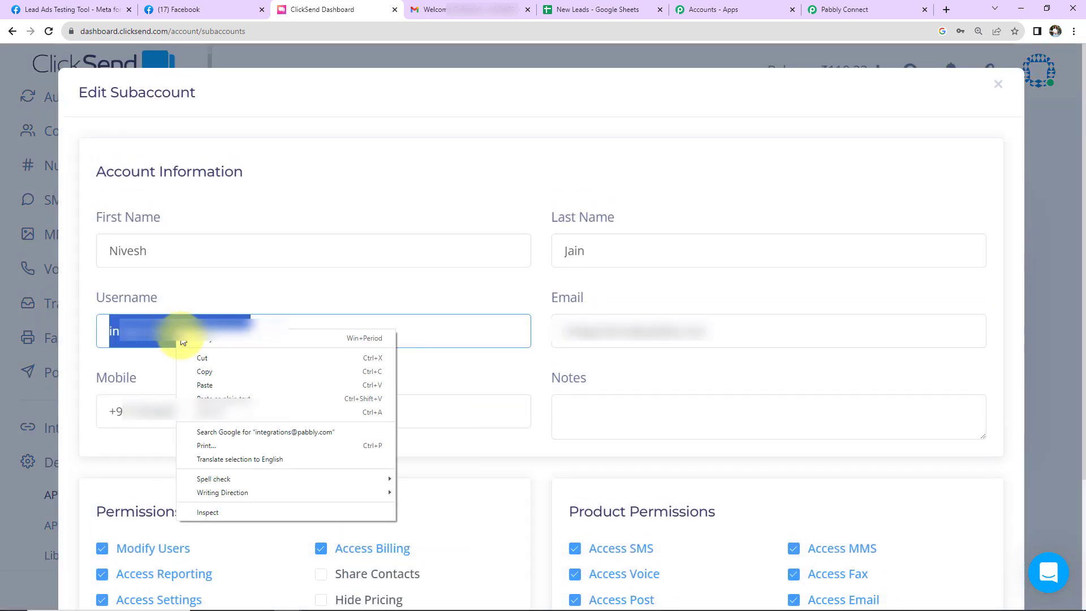
left_click(205, 373)
left_click(998, 84)
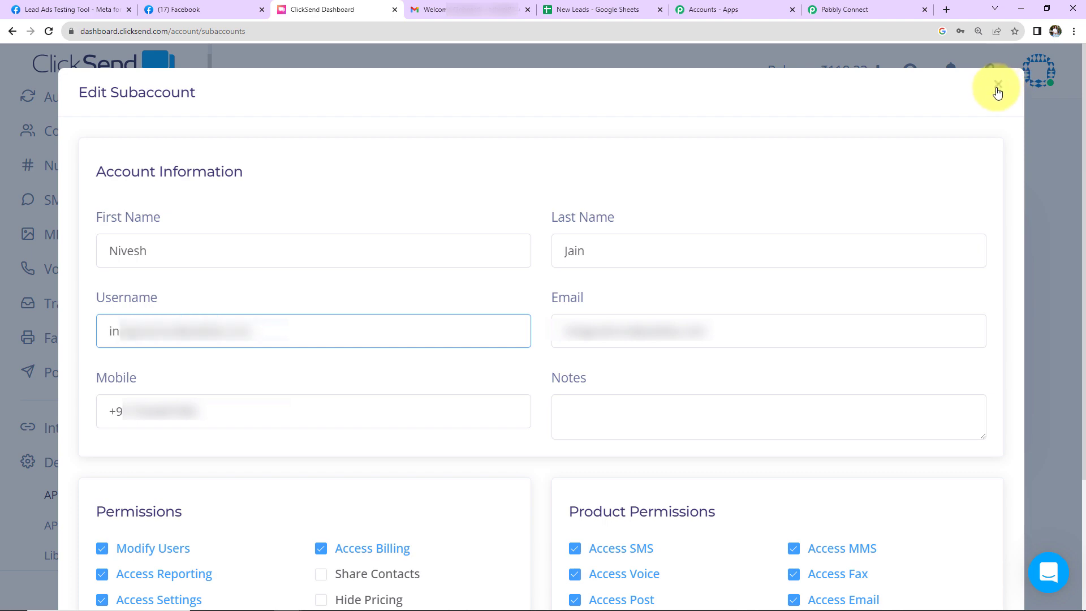
left_click(858, 13)
left_click(534, 337)
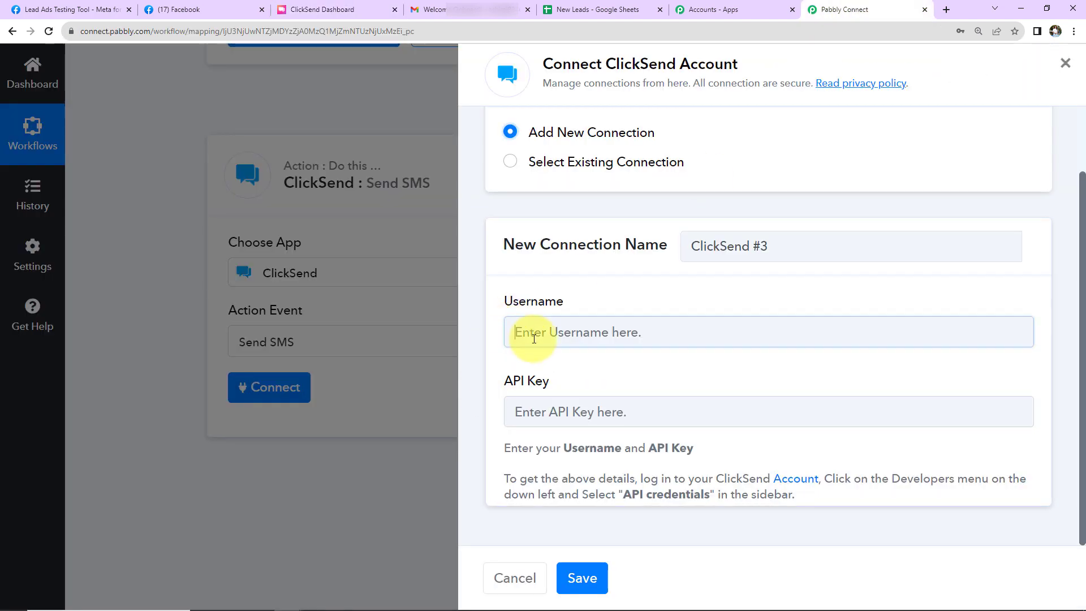
key("ctrl+v")
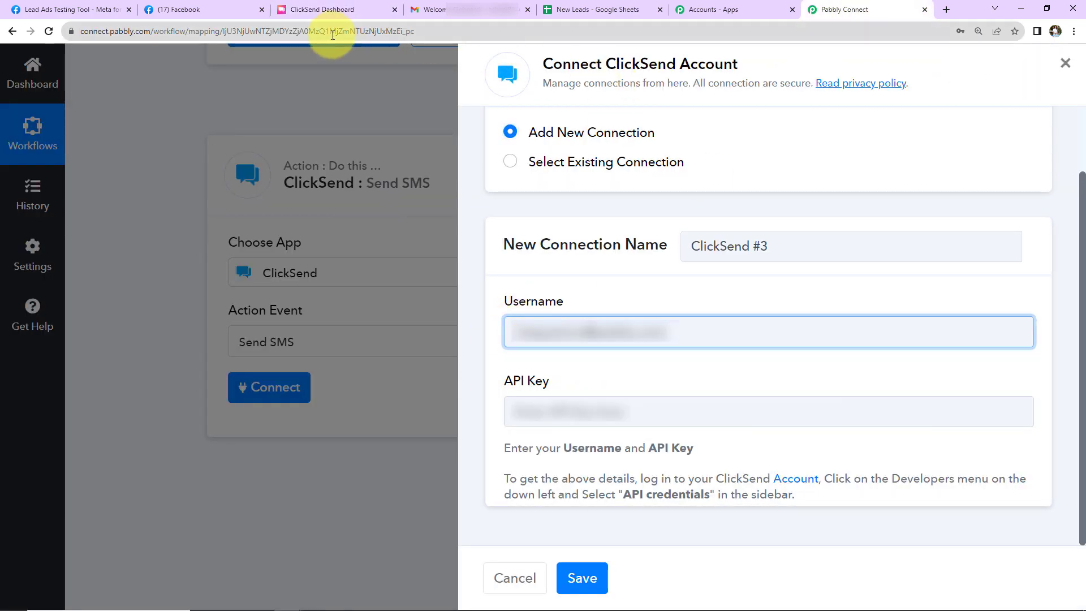
Copy the API key from ClickSend, paste it into the new connection's API key in Pabbly Connect, and save the connection
left_click(321, 12)
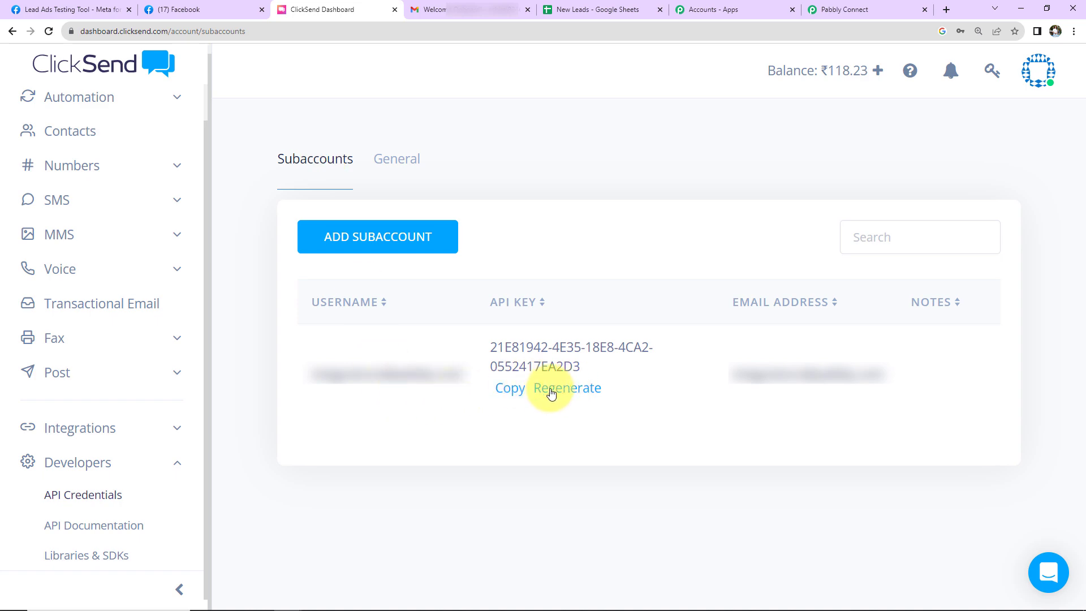
left_click(511, 389)
left_click(871, 10)
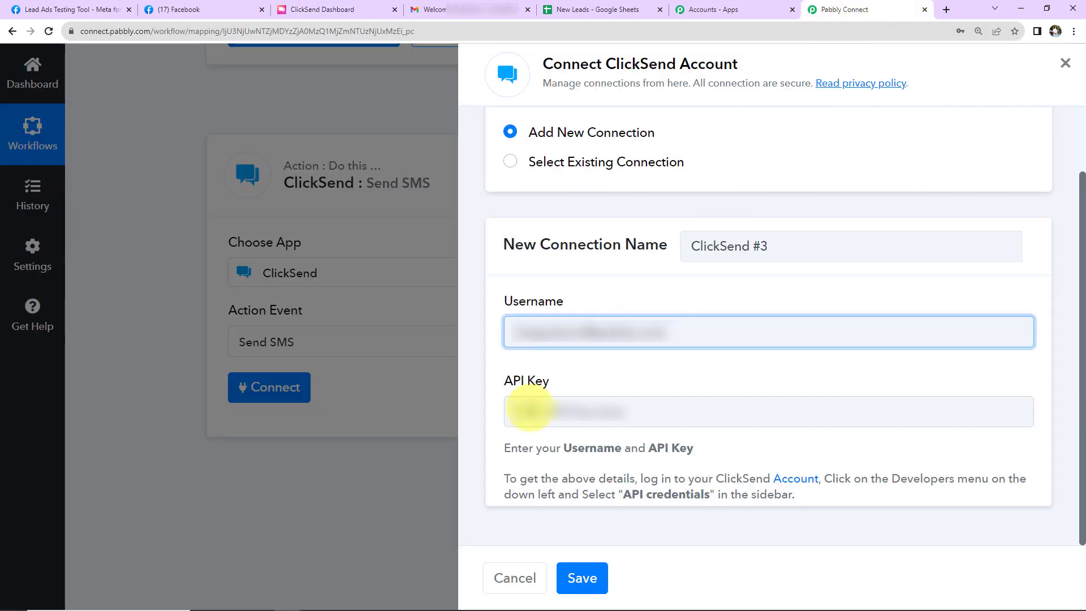
left_click(530, 413)
key("ctrl+v")
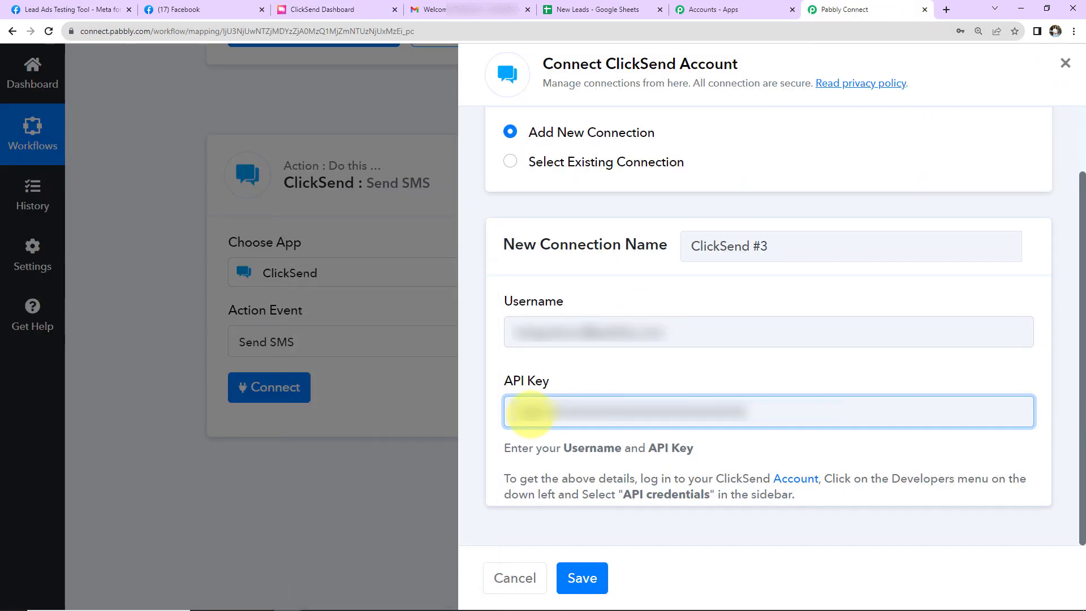
left_click(582, 577)
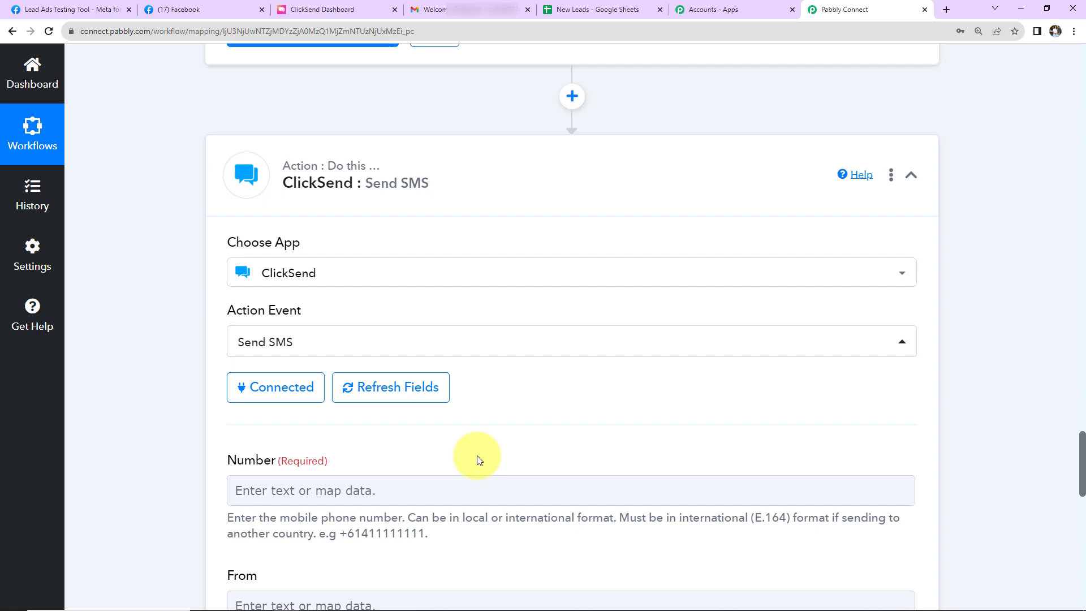
Map the SMS recipient number to Res4 Phone Number from the Facebook Lead Ads step
scroll(498, 402, "down", 7)
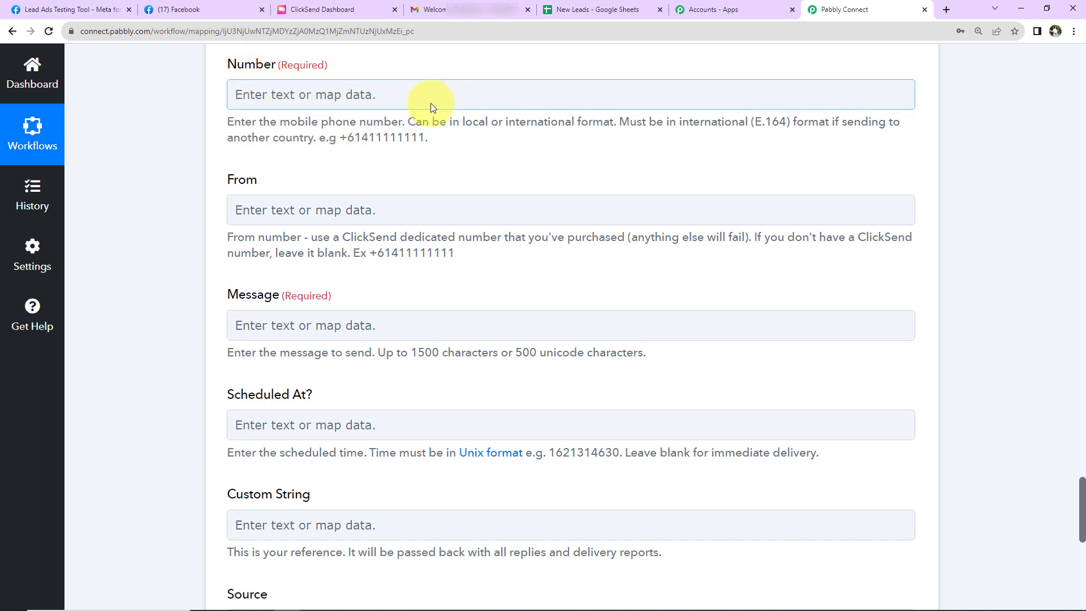
left_click(403, 95)
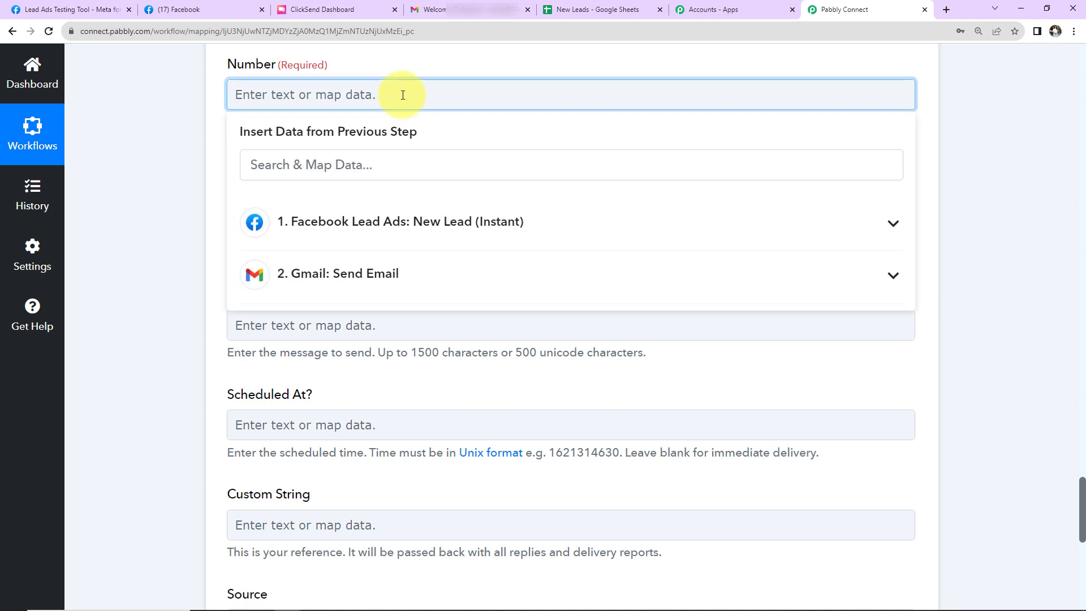
left_click(398, 222)
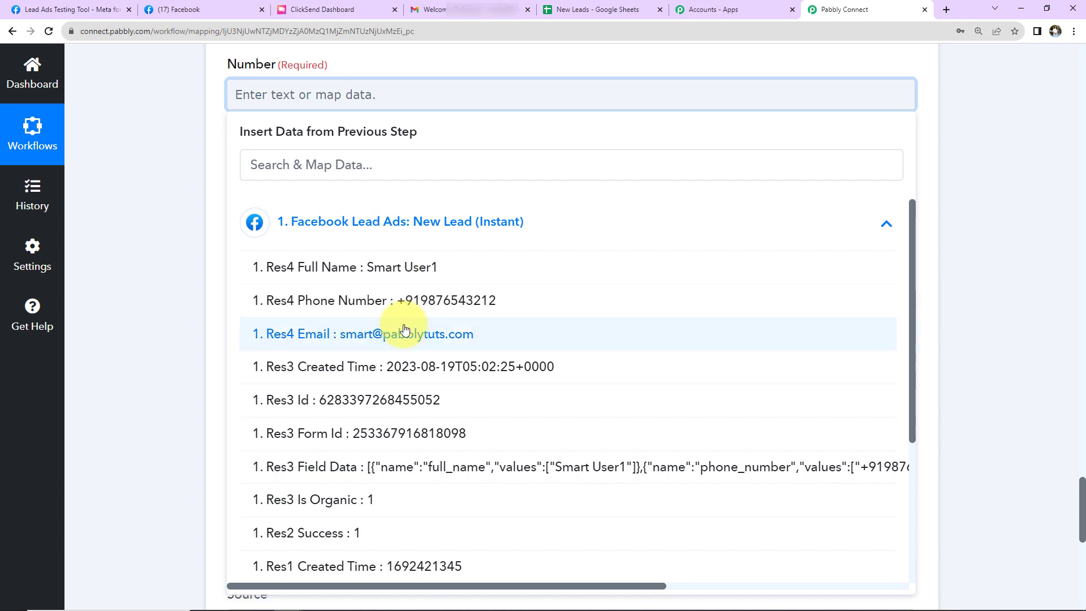
scroll(405, 329, "down", 2)
scroll(399, 324, "up", 2)
left_click(389, 302)
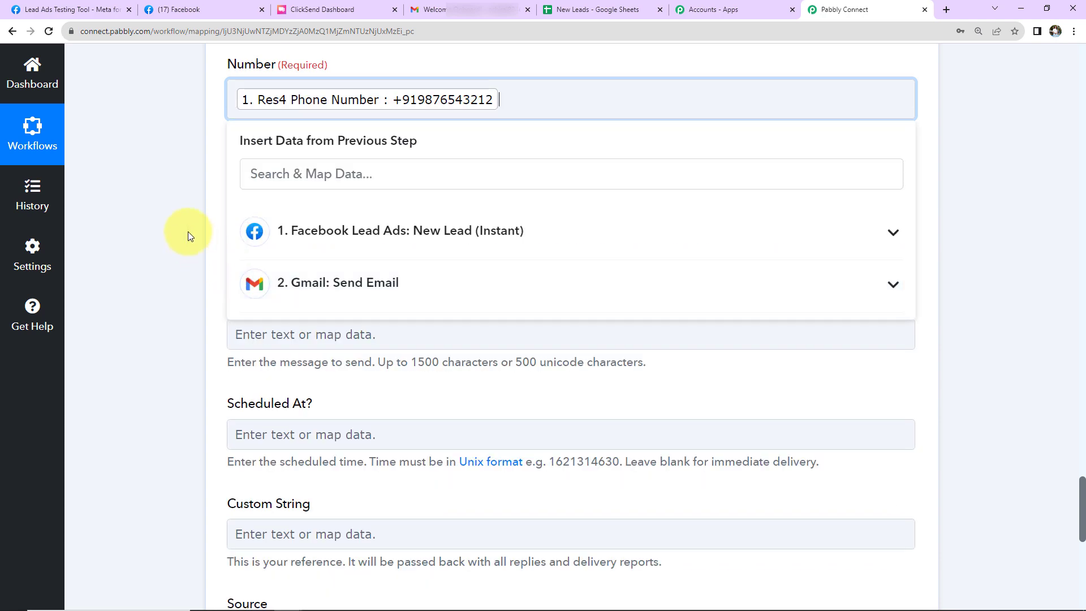
left_click(187, 232)
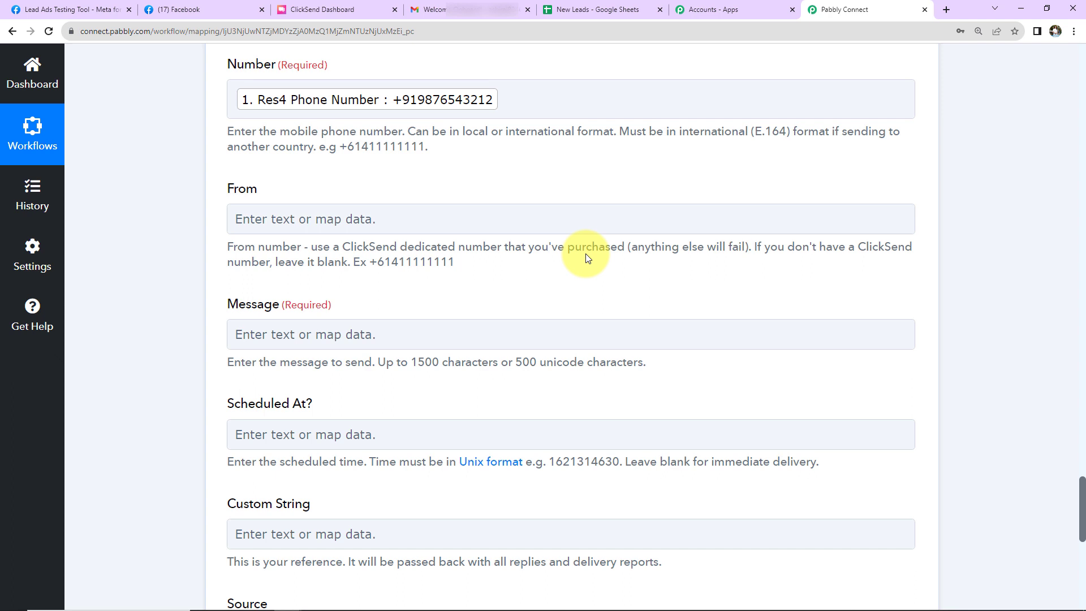
Paste the sign-up thank-you text with code HERBAL20 as the SMS message and insert the mapped Res4 Full Name after "Dear"
left_click(401, 330)
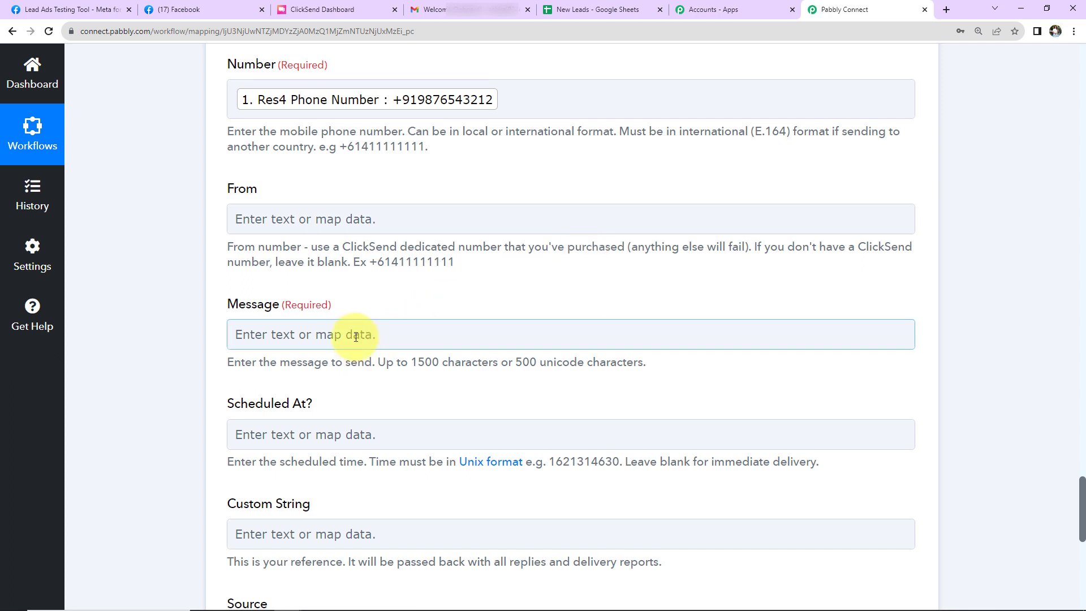
key("ctrl+v")
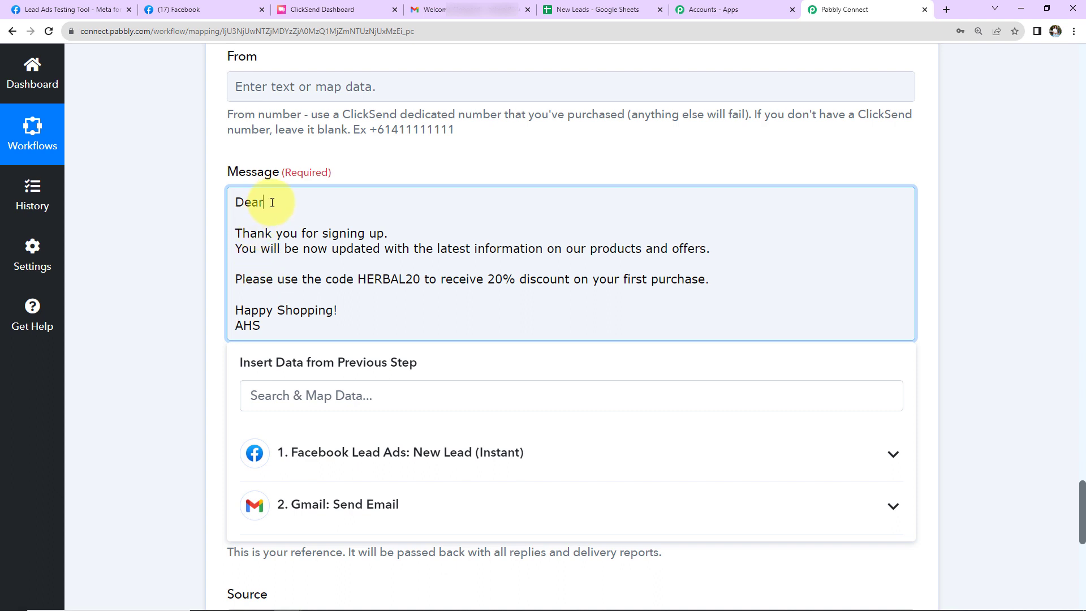
left_click(334, 447)
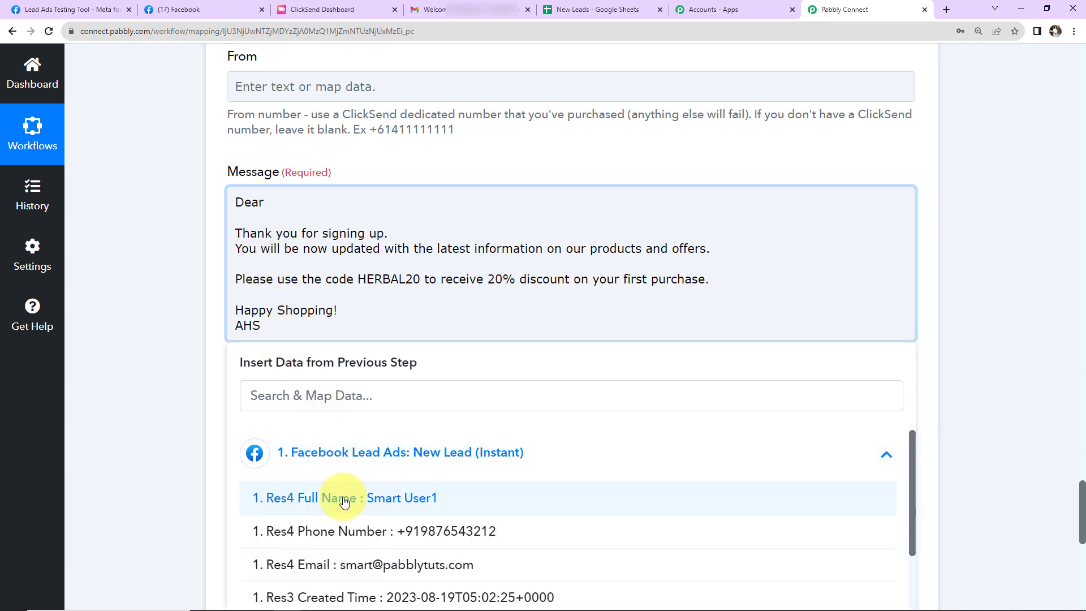
left_click(344, 501)
left_click(189, 274)
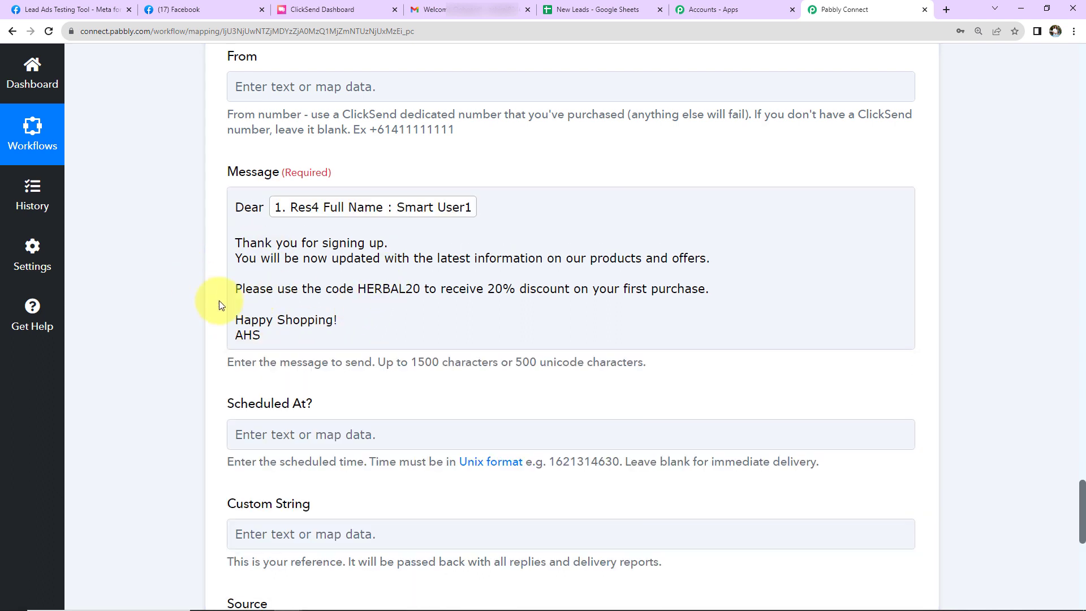
scroll(272, 362, "down", 5)
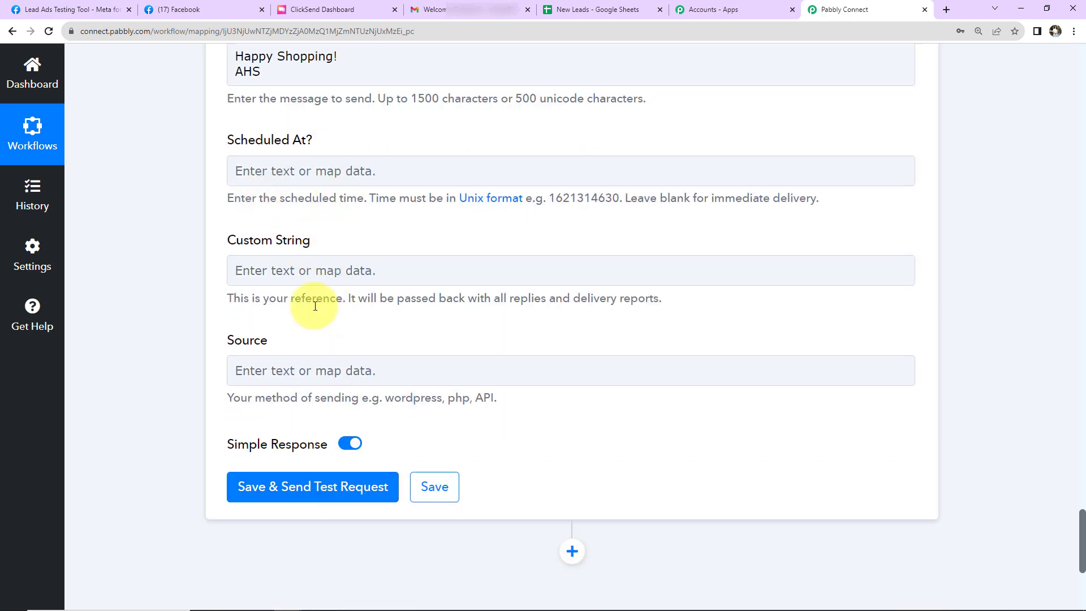
Save the ClickSend SMS step, send its test request, and review the response
scroll(318, 413, "down", 2)
left_click(300, 355)
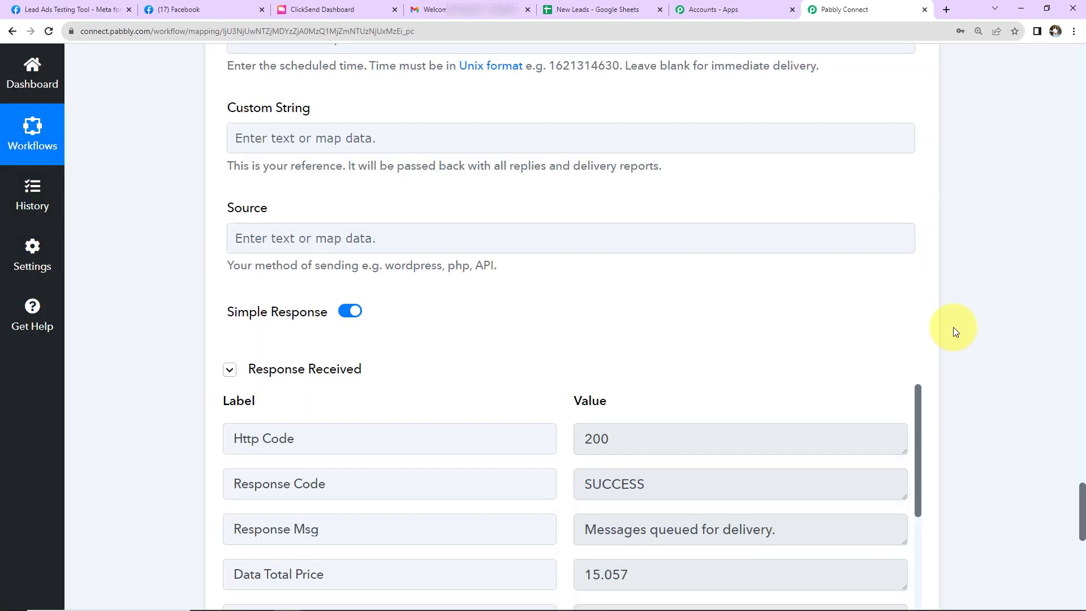
scroll(952, 332, "down", 2)
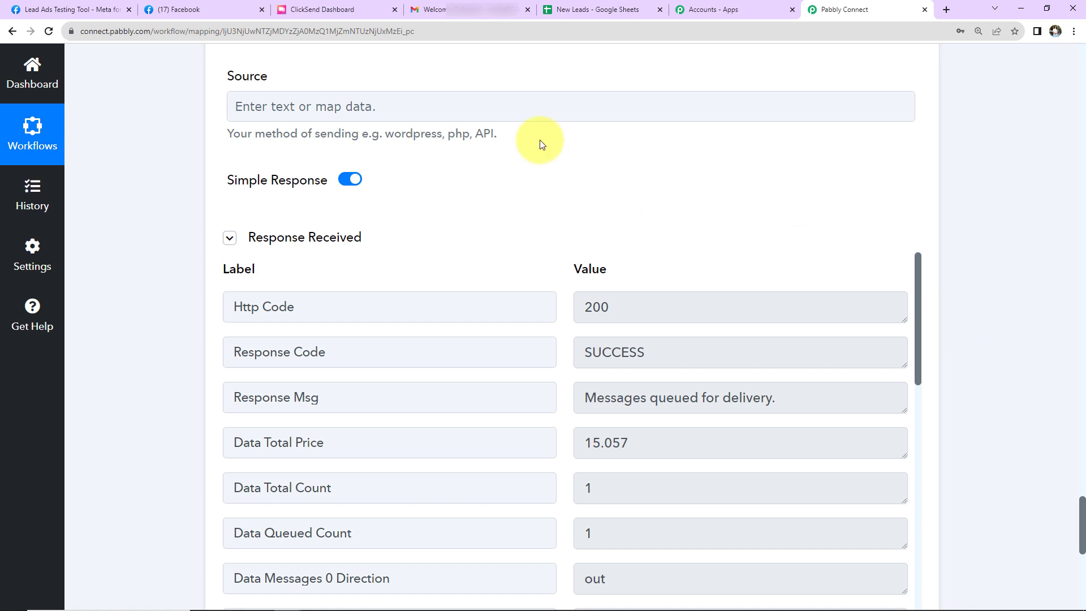
Check the New Leads spreadsheet's columns, then add a Google Sheets action with the Add New Row event after the SMS step in Pabbly Connect
left_click(578, 11)
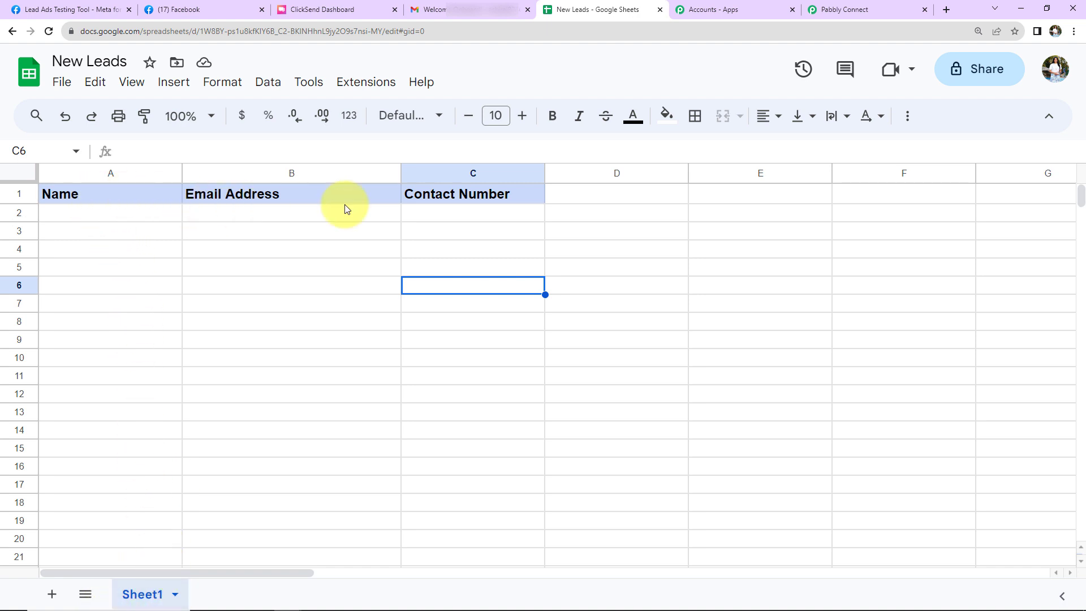
left_click(836, 10)
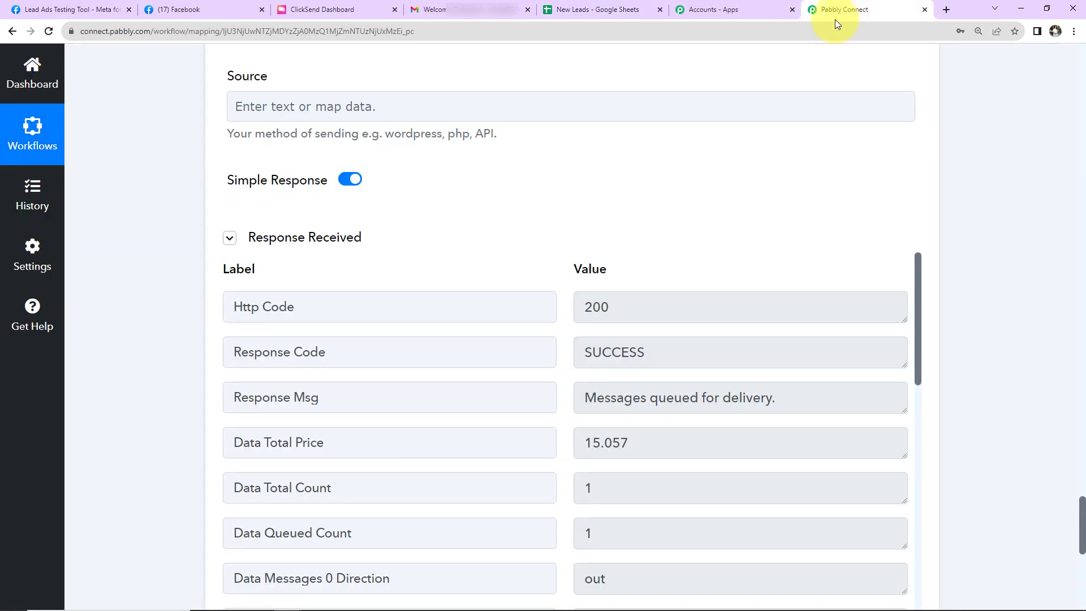
scroll(639, 234, "down", 10)
left_click(572, 227)
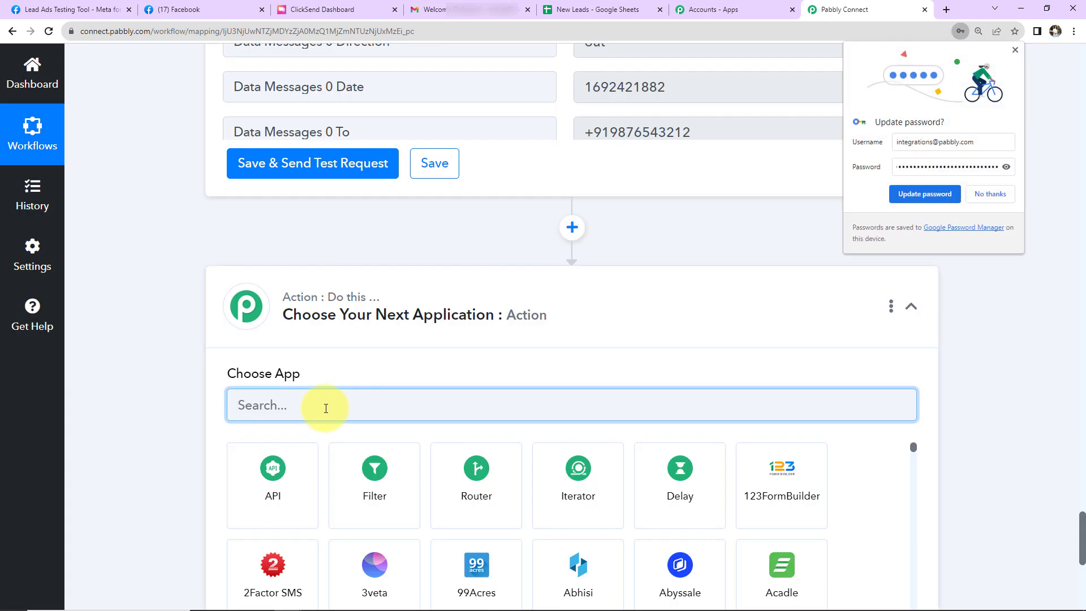
type("Goog")
left_click(389, 447)
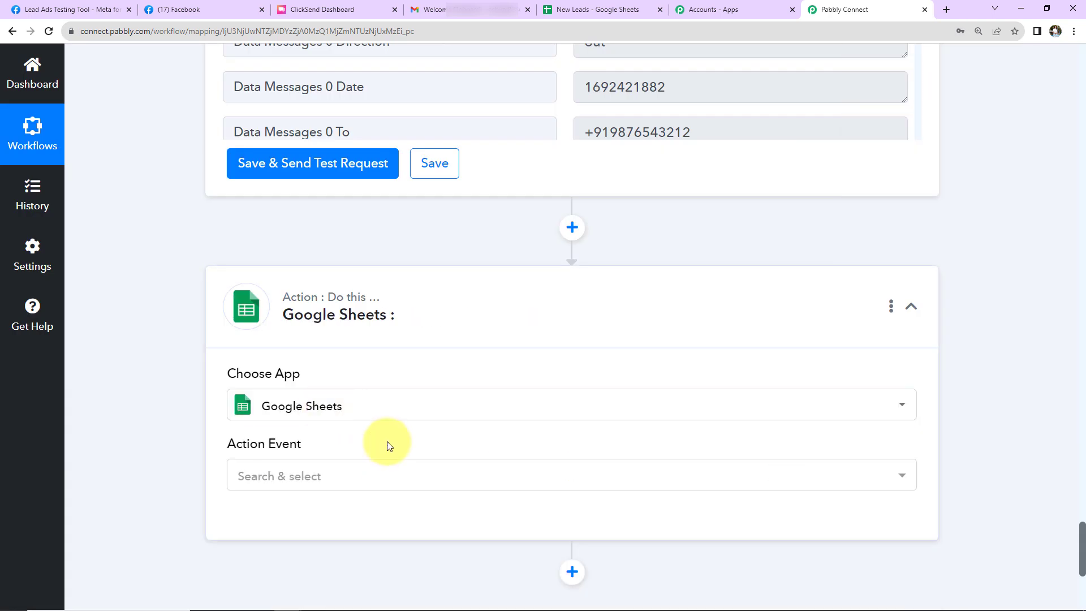
left_click(294, 476)
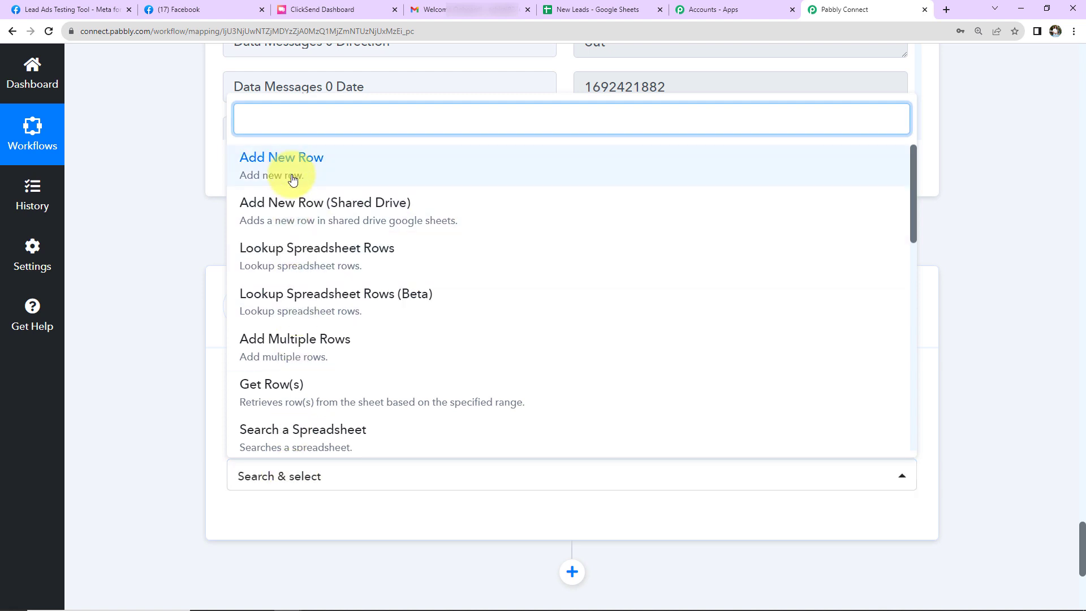
left_click(291, 175)
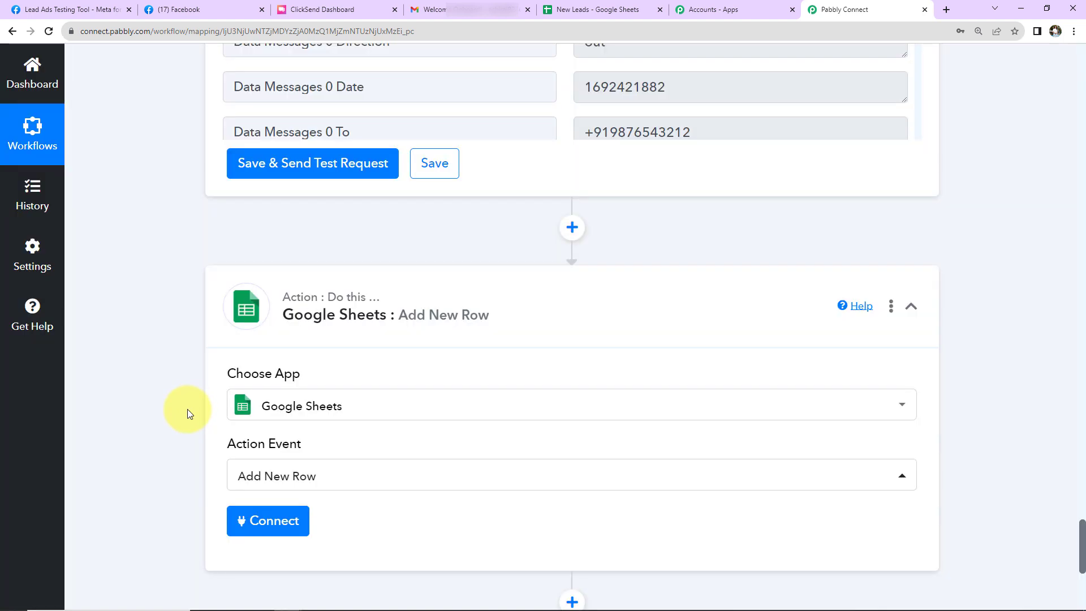
Create a new Google Sheets connection by signing in with the Google account and granting Pabbly Connect Sheets access
scroll(187, 409, "down", 2)
left_click(290, 393)
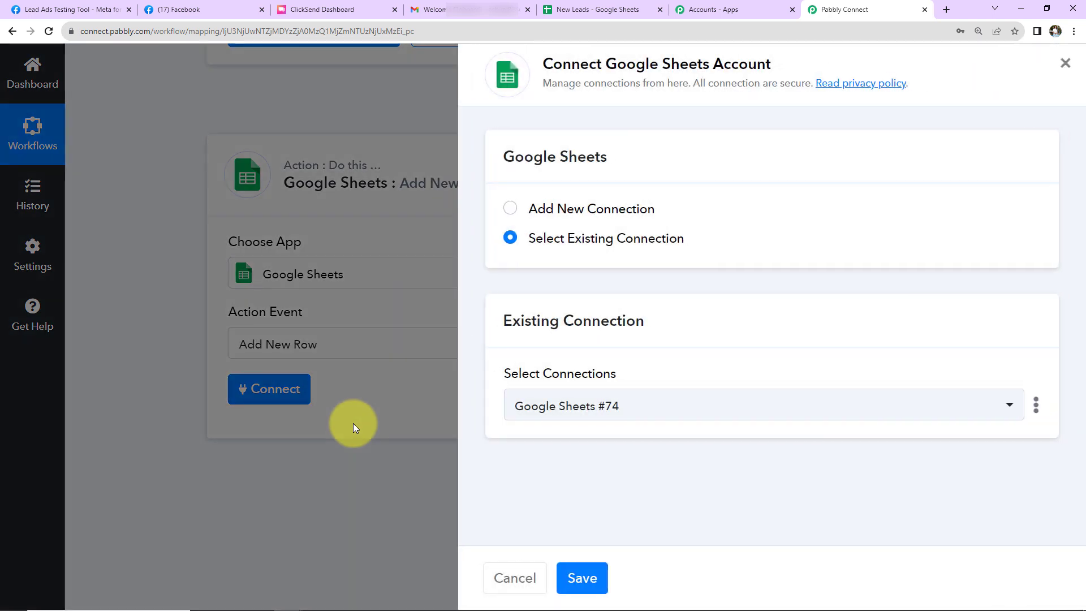
left_click_drag(605, 64, 795, 83)
left_click(509, 208)
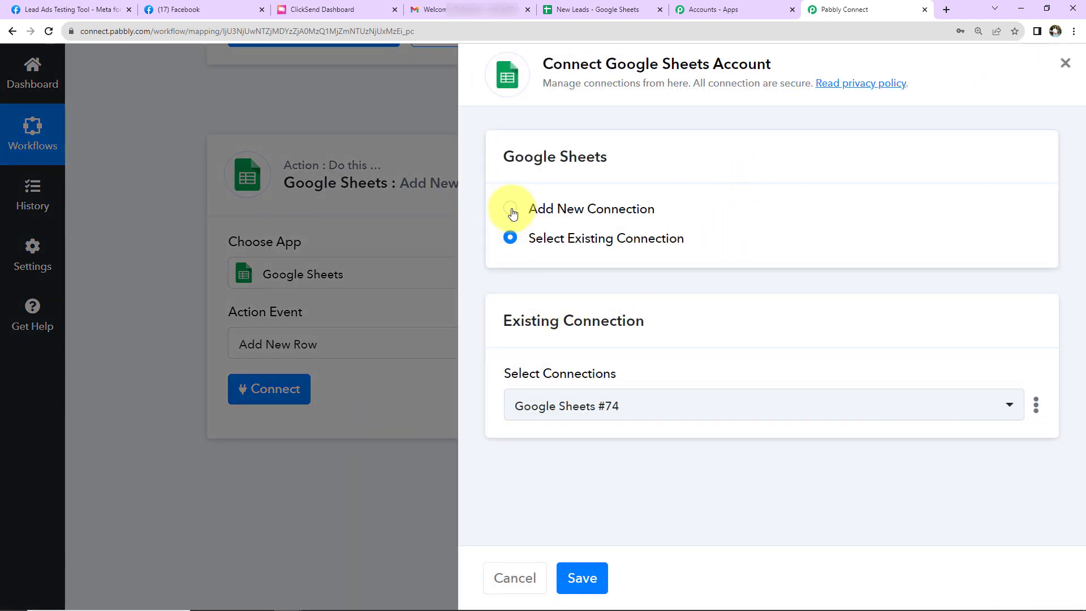
left_click(666, 395)
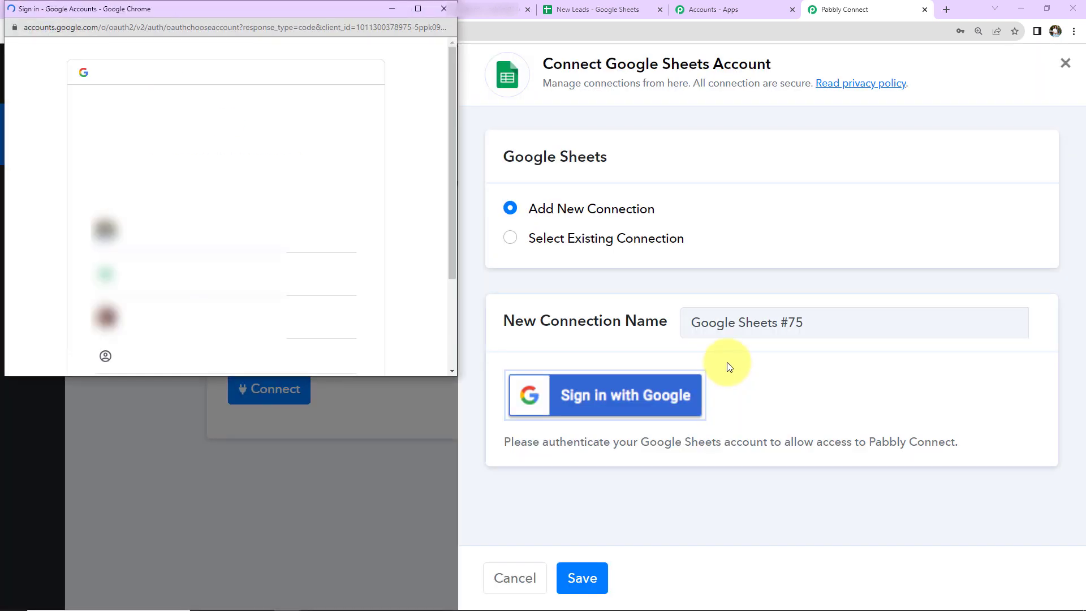
left_click(289, 243)
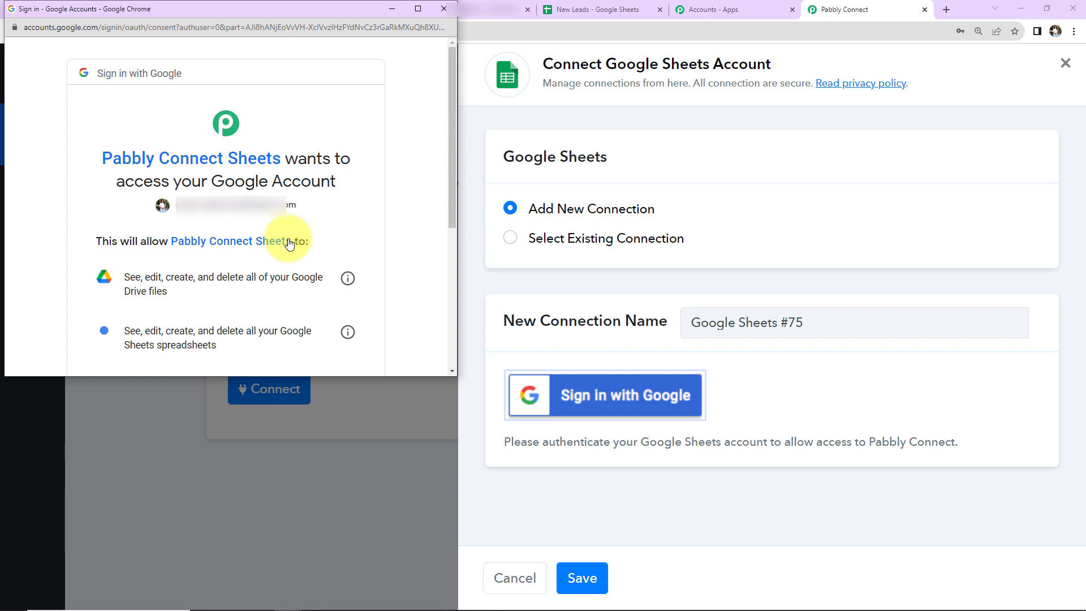
scroll(289, 244, "down", 4)
left_click(286, 274)
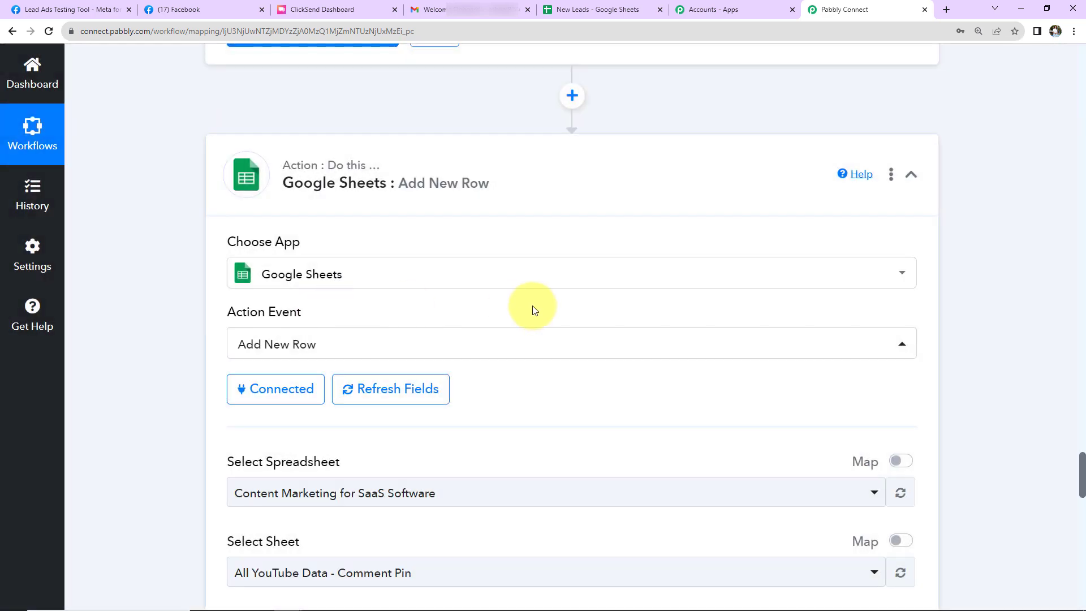
Select New Leads as the spreadsheet for the Add New Row action
scroll(531, 305, "down", 7)
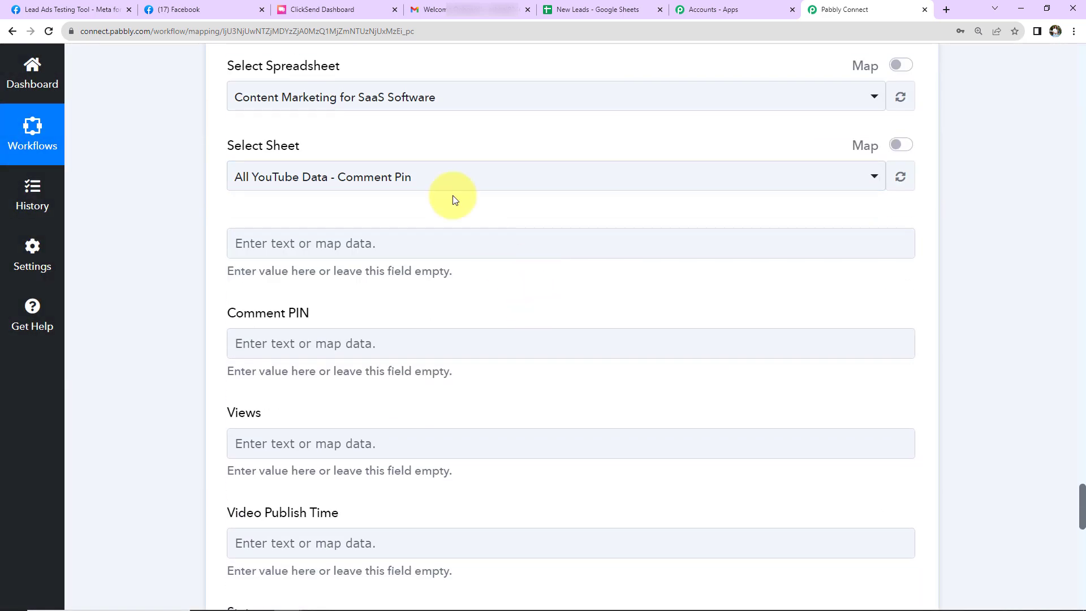
left_click(440, 97)
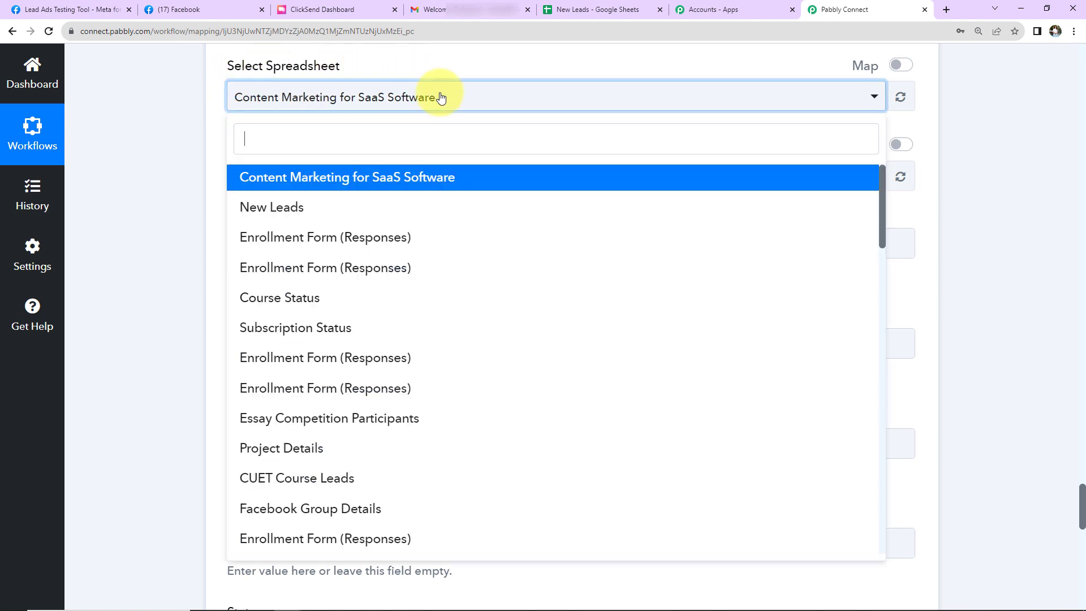
left_click(299, 207)
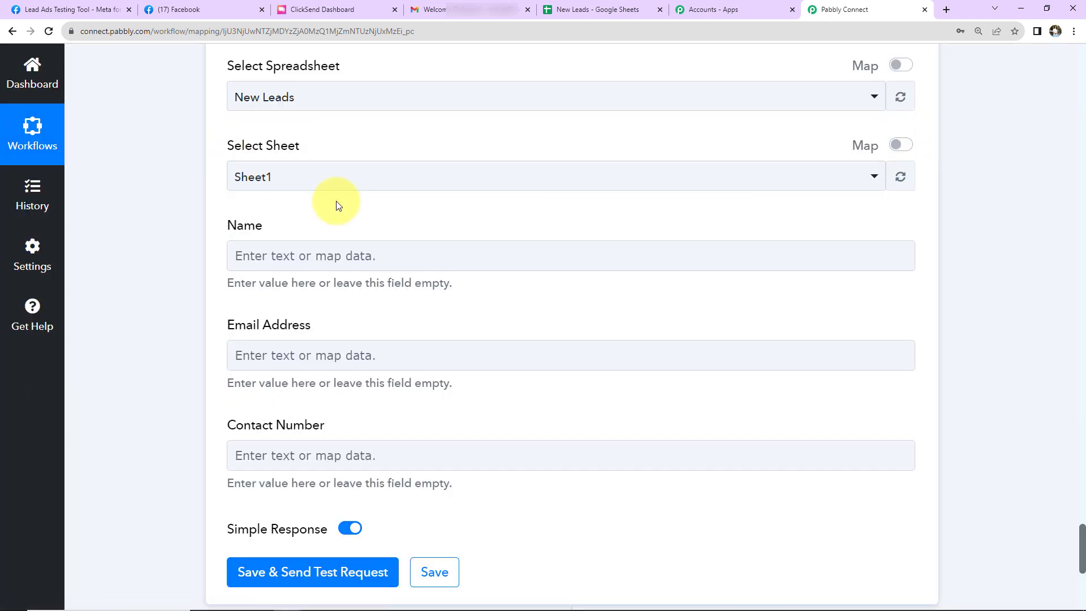
Map the row's Name to Res4 Full Name from the Facebook Lead Ads step
scroll(336, 201, "down", 2)
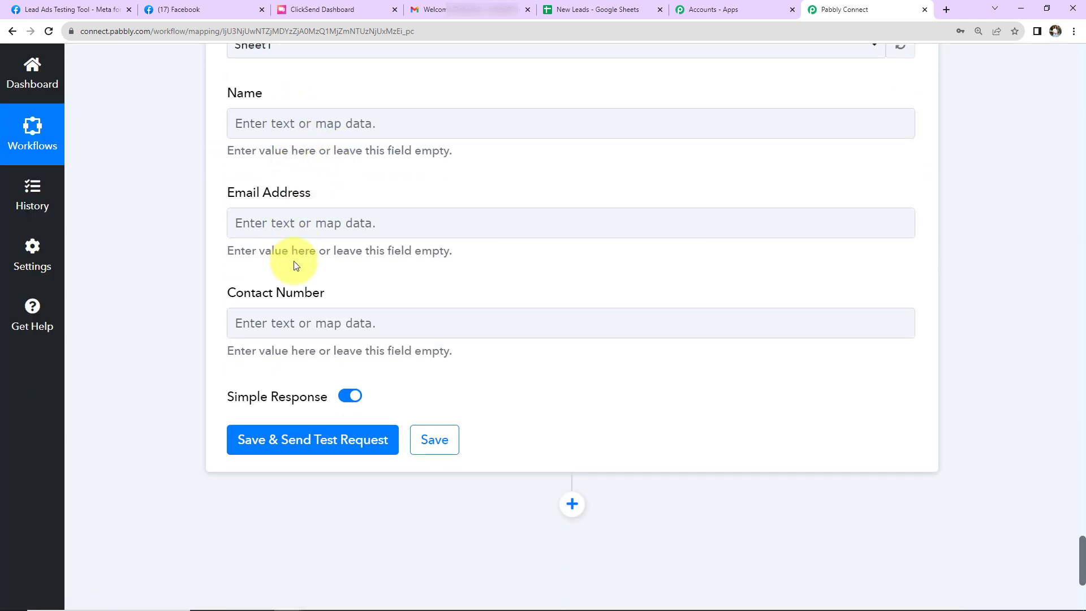
left_click(279, 124)
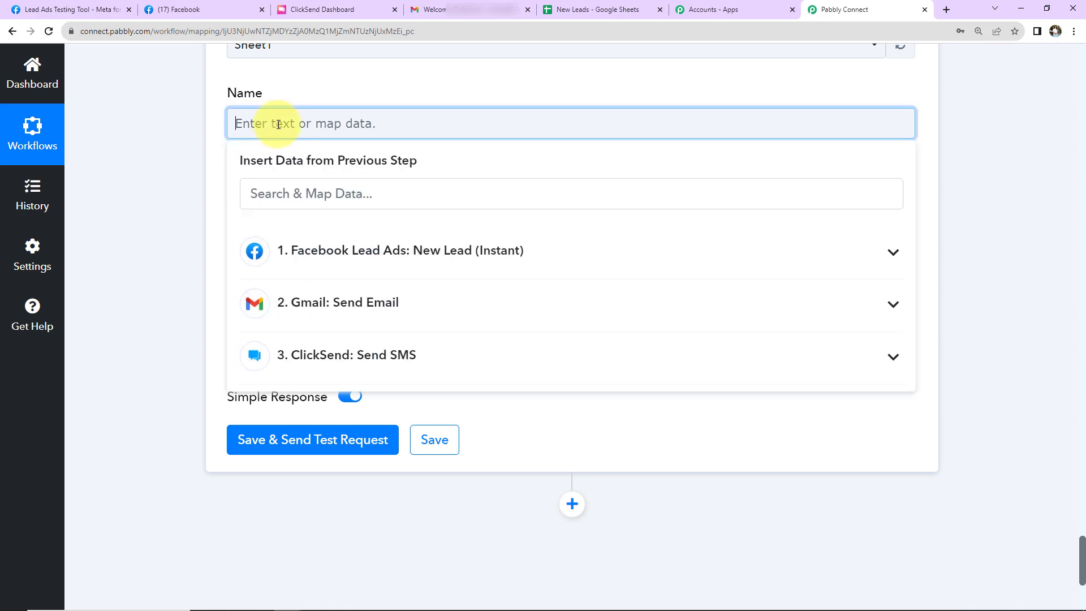
left_click(375, 271)
left_click(381, 304)
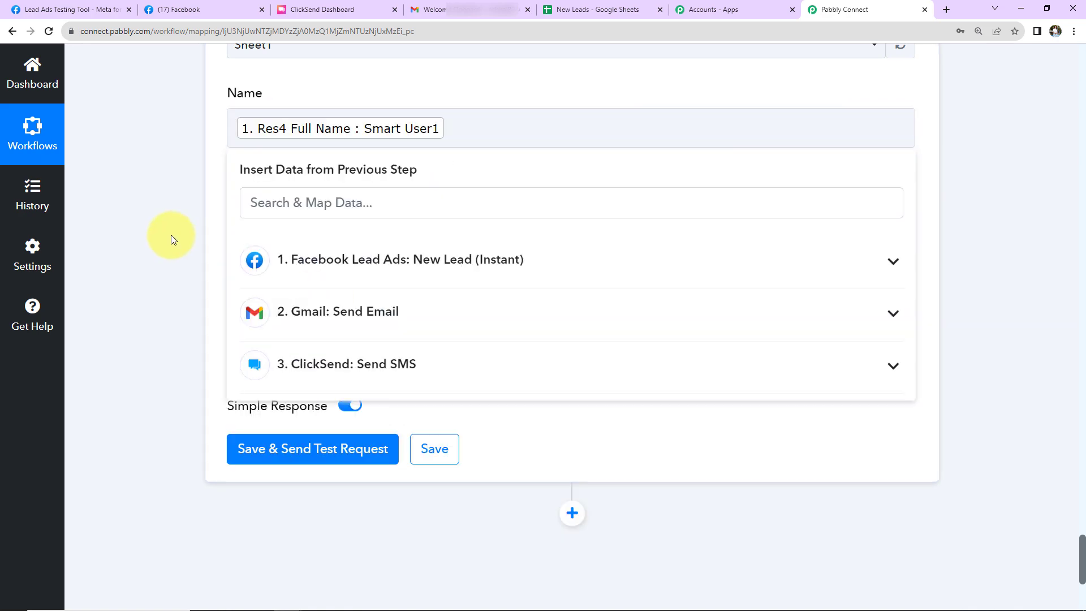
left_click(171, 236)
Map the row's Email Address to Res4 Email from the Facebook Lead Ads step
left_click(278, 231)
left_click(303, 359)
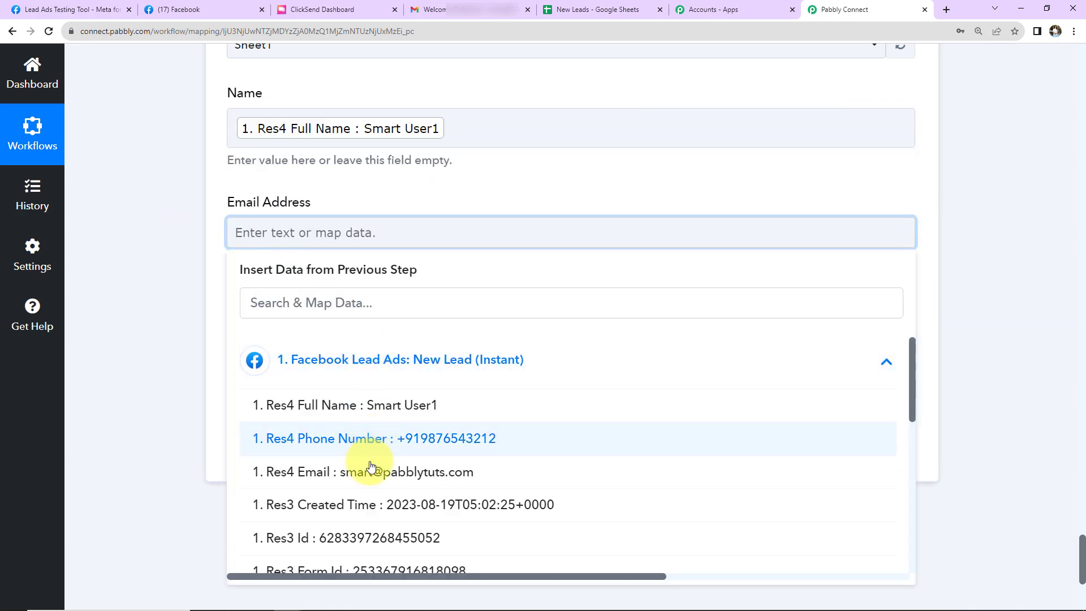
left_click(367, 473)
scroll(134, 329, "down", 3)
left_click(179, 287)
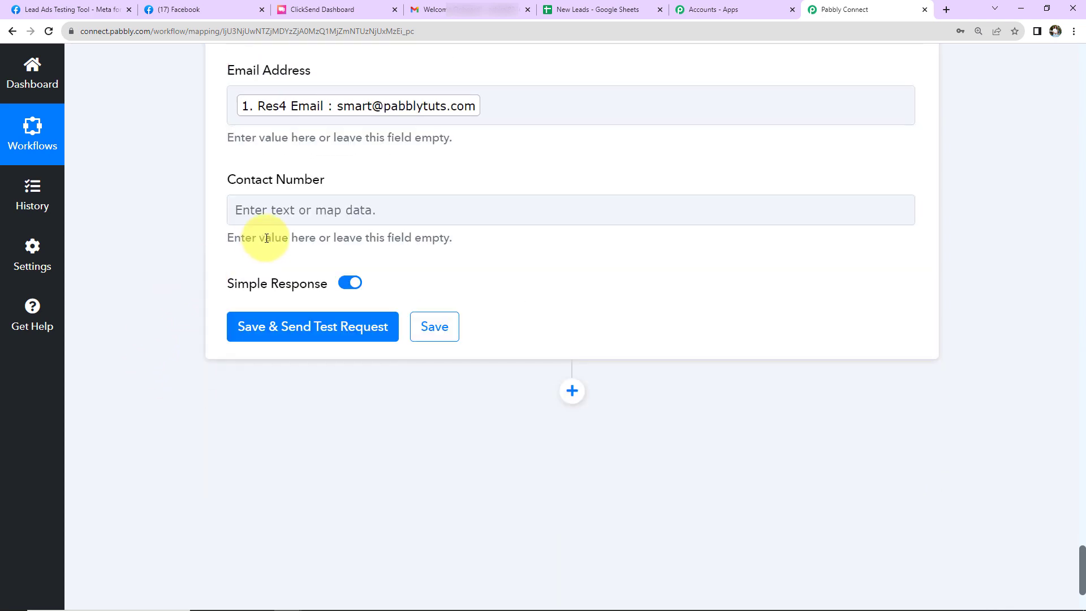
Map the row's Contact Number to Res4 Phone Number from the Facebook Lead Ads step
left_click(270, 212)
left_click(330, 337)
left_click(363, 415)
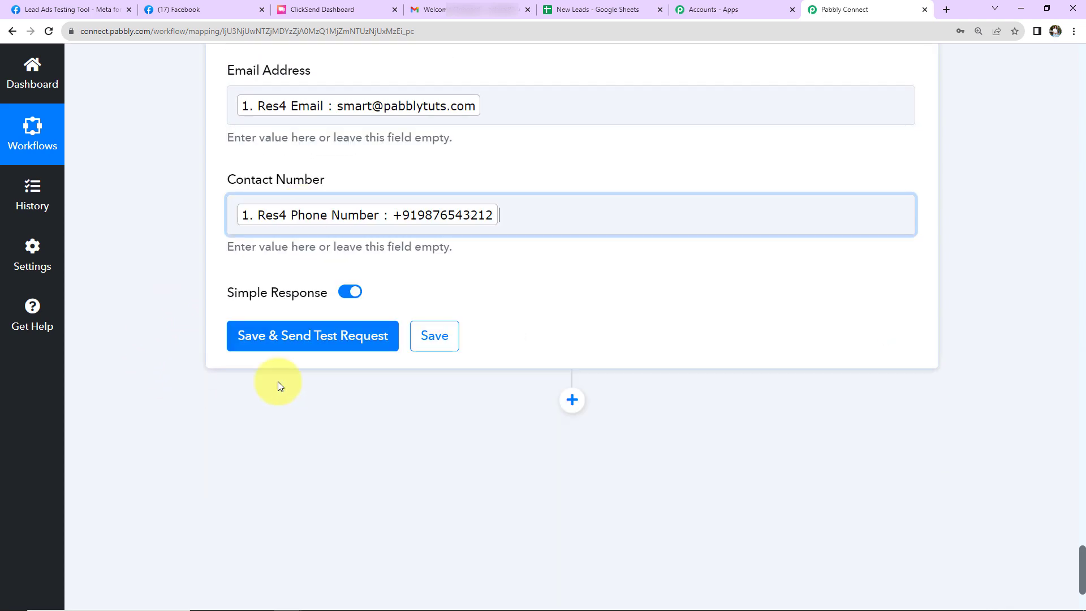
left_click(145, 290)
Save the Google Sheets step with a test request and check the added row in the New Leads spreadsheet
left_click(259, 340)
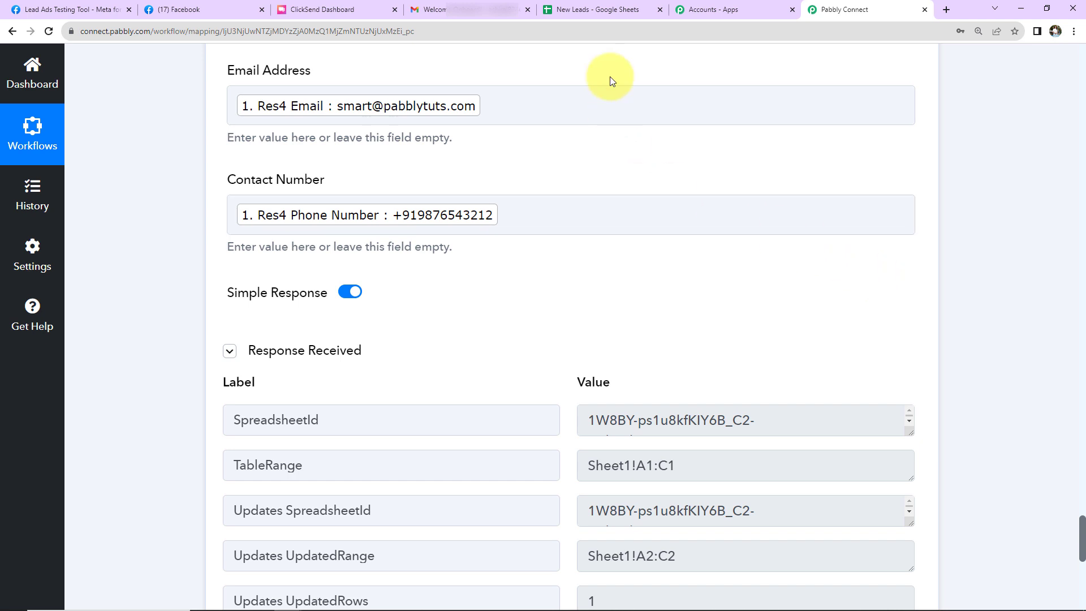
left_click(600, 9)
left_click(367, 362)
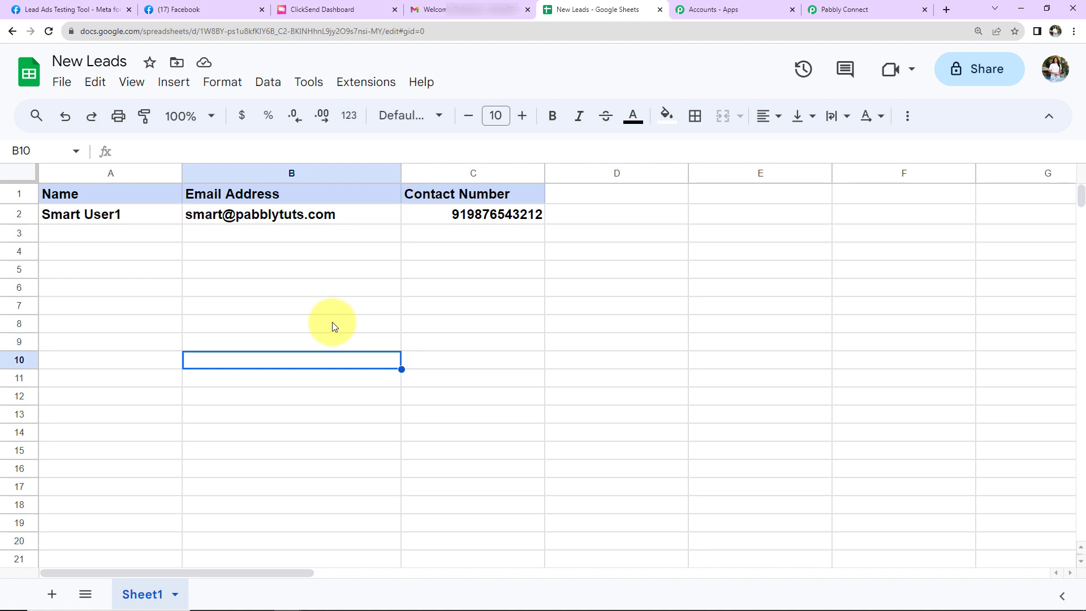
Delete the existing test lead in Meta's Lead Ads Testing Tool and reload the page
left_click(66, 10)
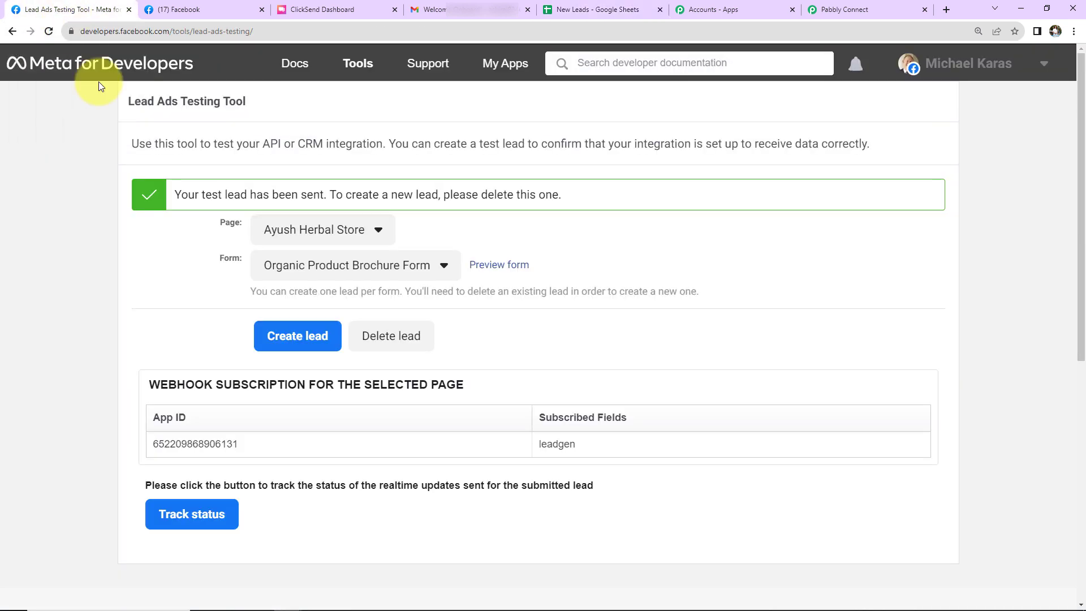
left_click(410, 341)
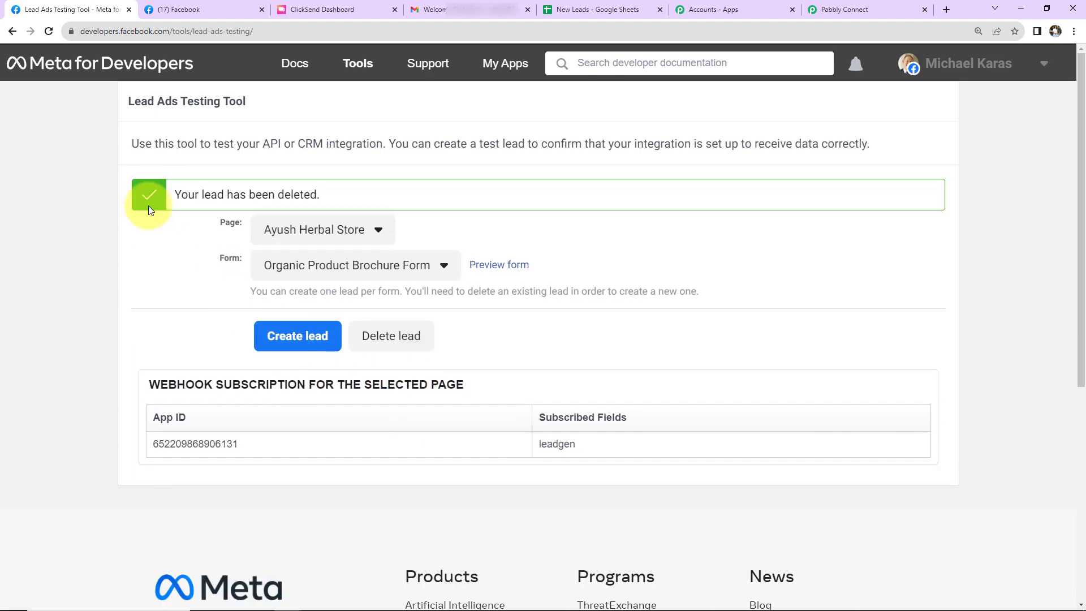
left_click(49, 31)
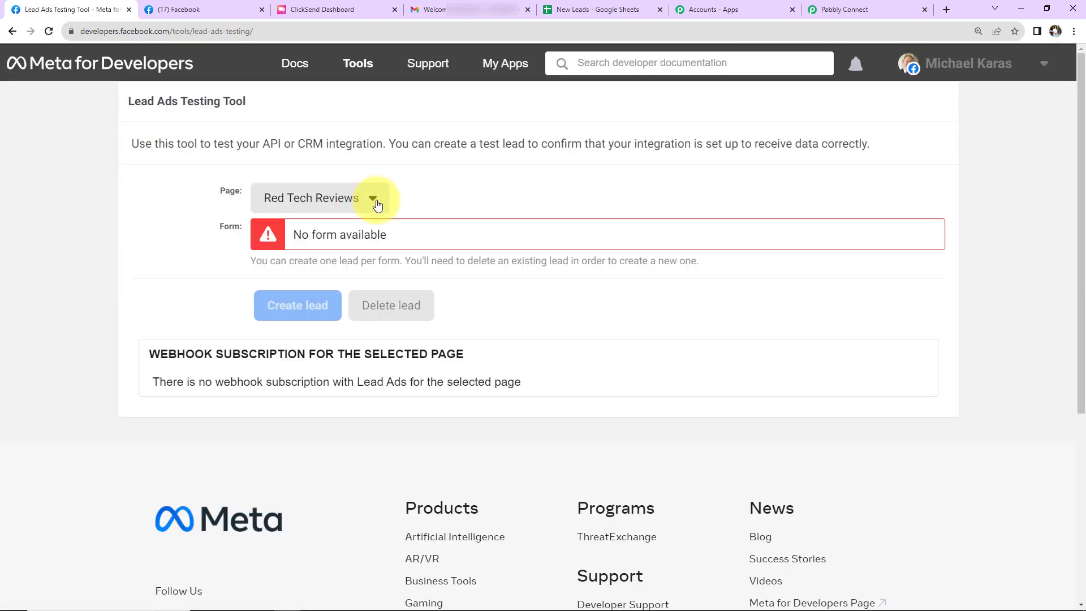
Select the Ayush Herbal Store page in the Lead Ads Testing Tool
left_click(373, 203)
scroll(424, 473, "down", 5)
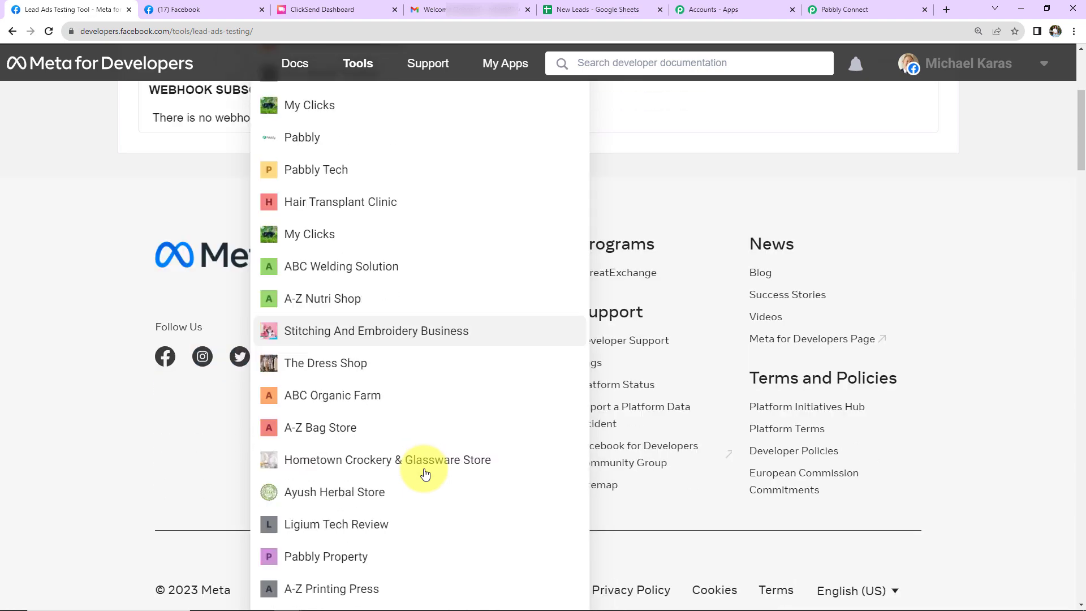
left_click(363, 492)
scroll(450, 334, "up", 3)
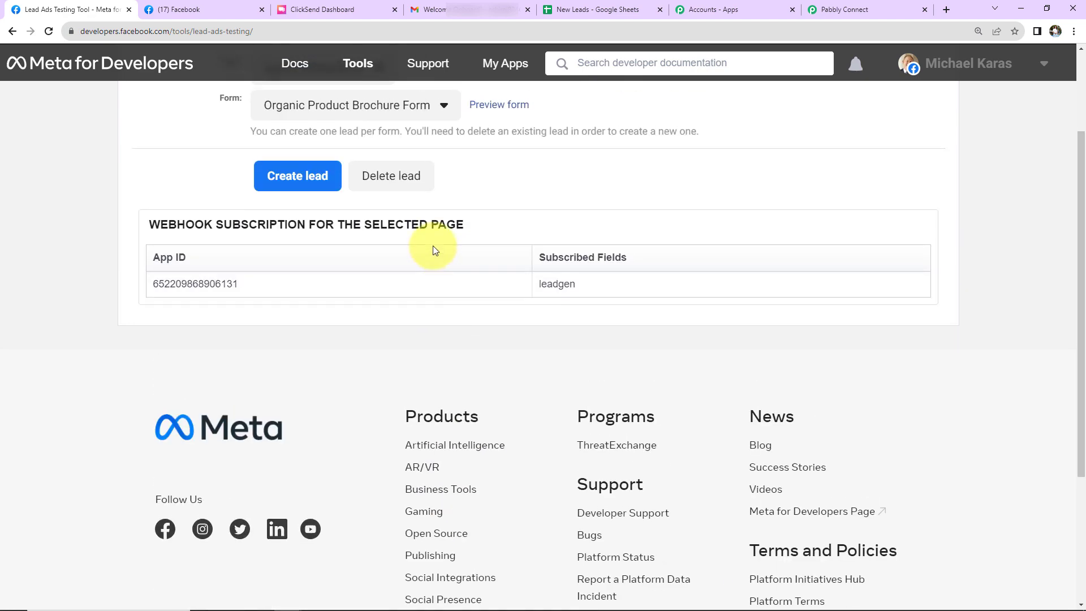
scroll(470, 249, "up", 2)
Preview the Organic Product Brochure Form, fill in the lead's phone number, submit the test lead, and close the form
left_click(500, 234)
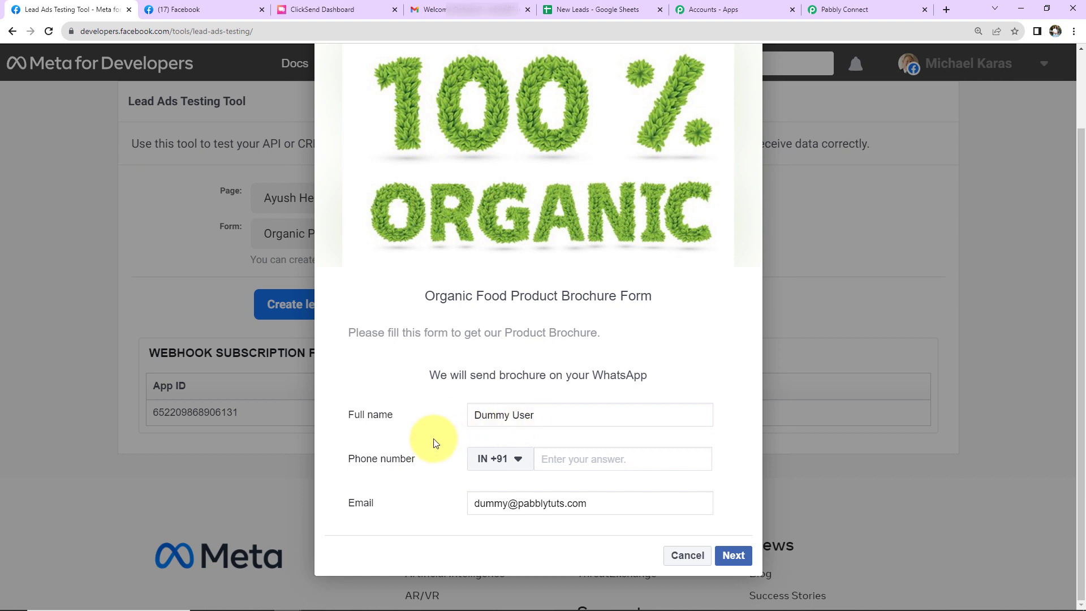
left_click(564, 459)
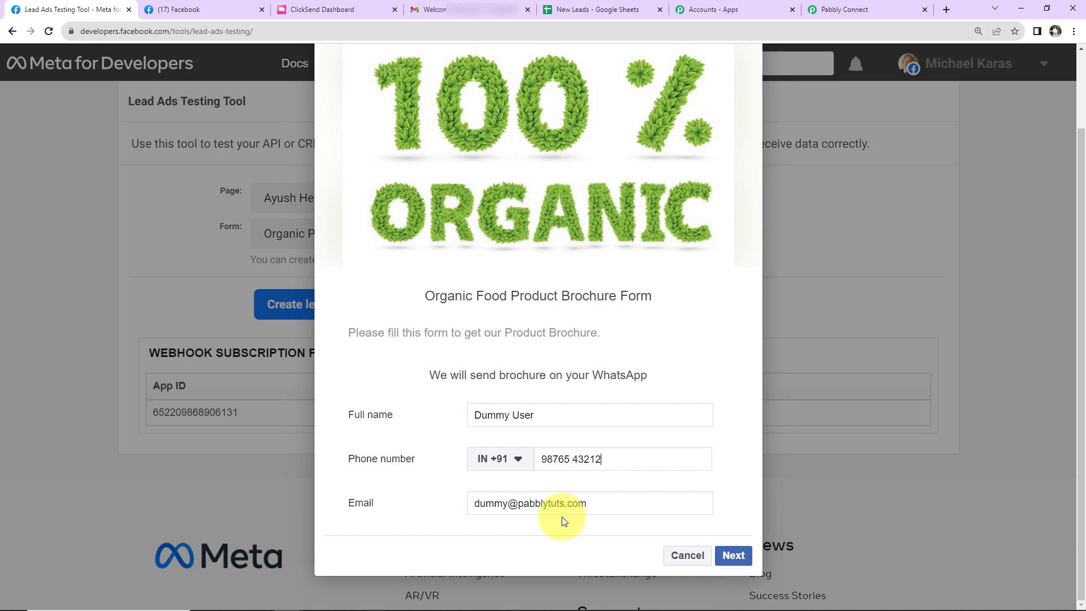
left_click(736, 556)
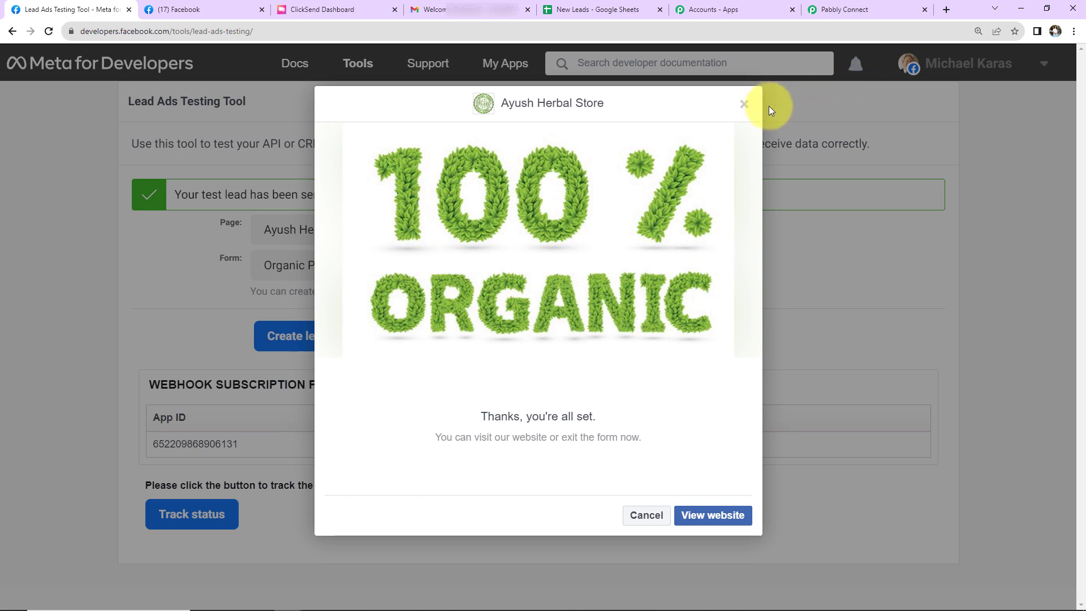
left_click(744, 104)
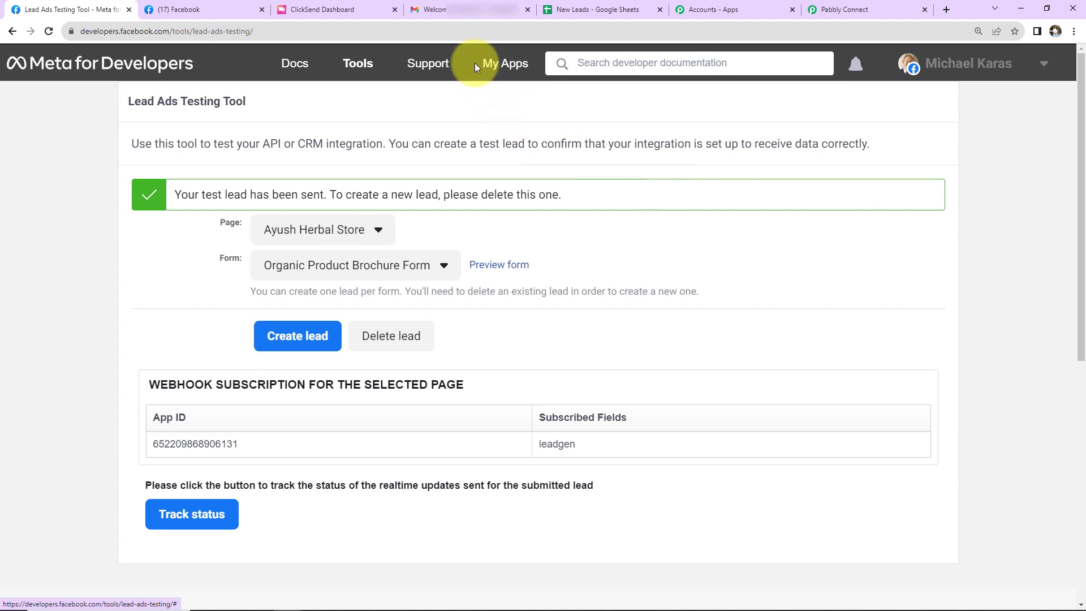
Check the Gmail inbox for the new Welcome Onboard! email, open it, and check the New Leads spreadsheet for the lead's row
left_click(486, 10)
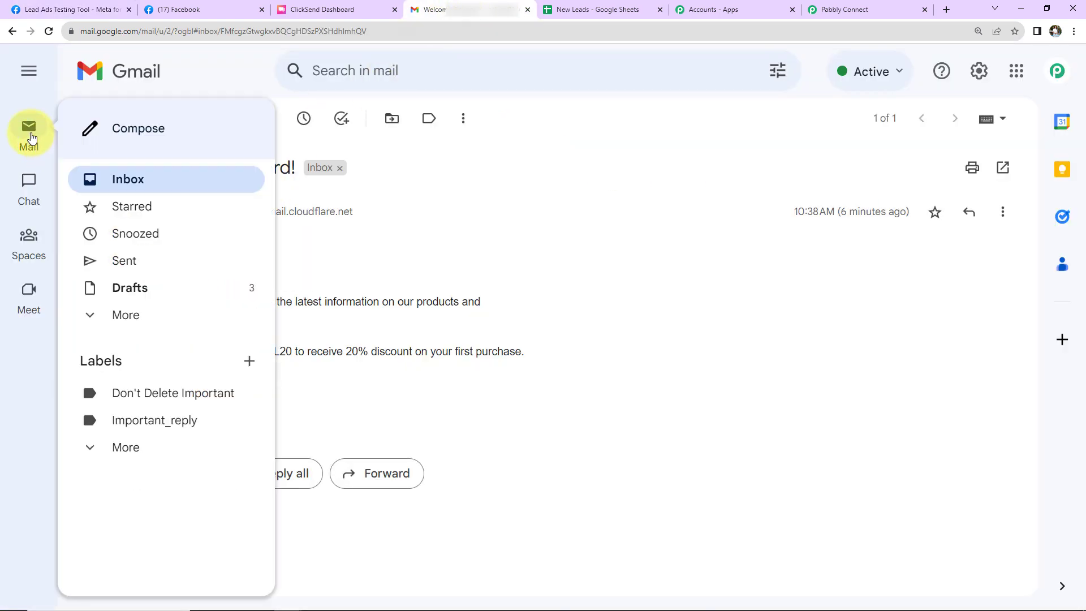
left_click(31, 137)
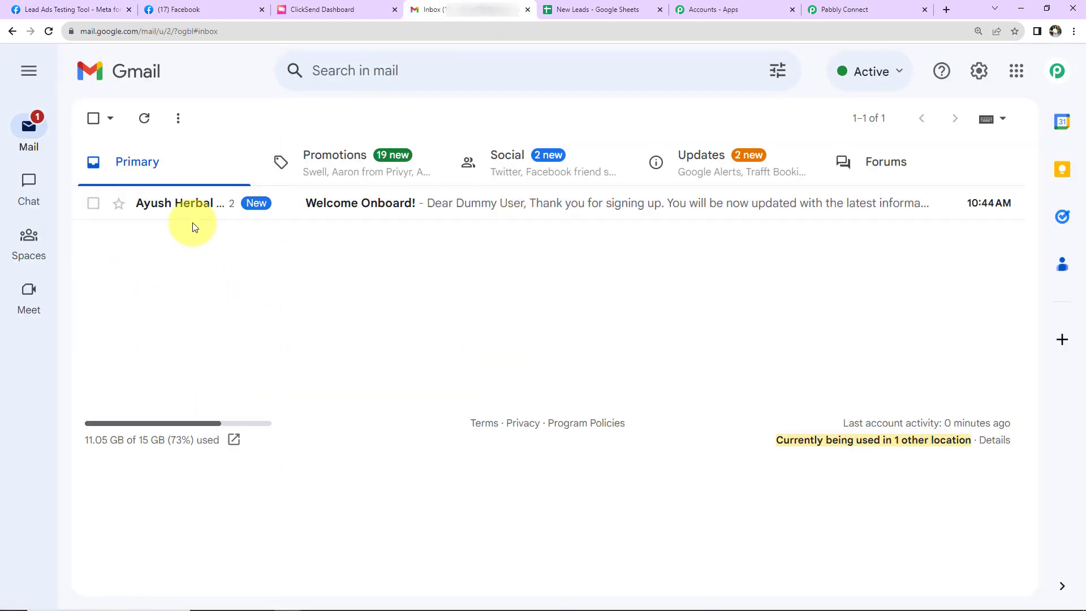
left_click(351, 203)
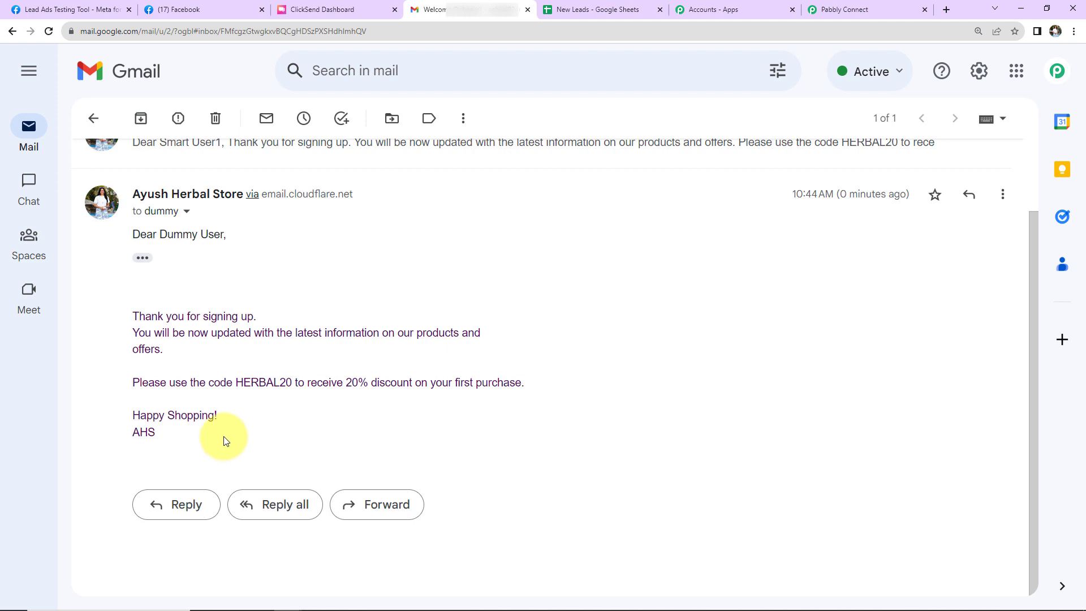
left_click(601, 13)
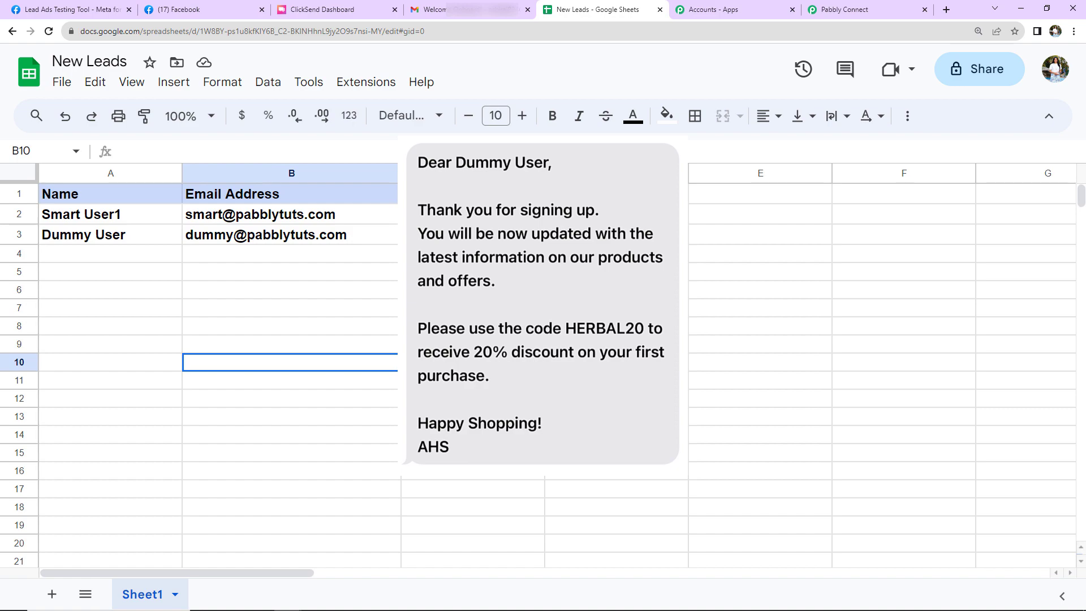
Return to the Pabbly Connect workflow and collapse the Facebook Lead Ads trigger and the Gmail, ClickSend and Google Sheets action steps
left_click(879, 6)
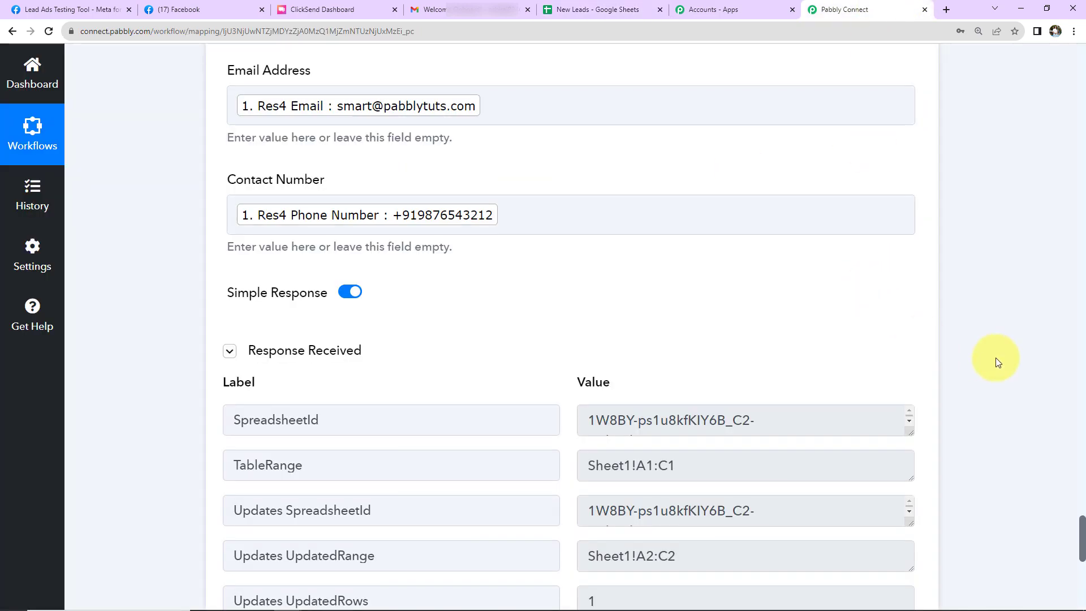
scroll(996, 358, "down", 5)
scroll(997, 357, "up", 20)
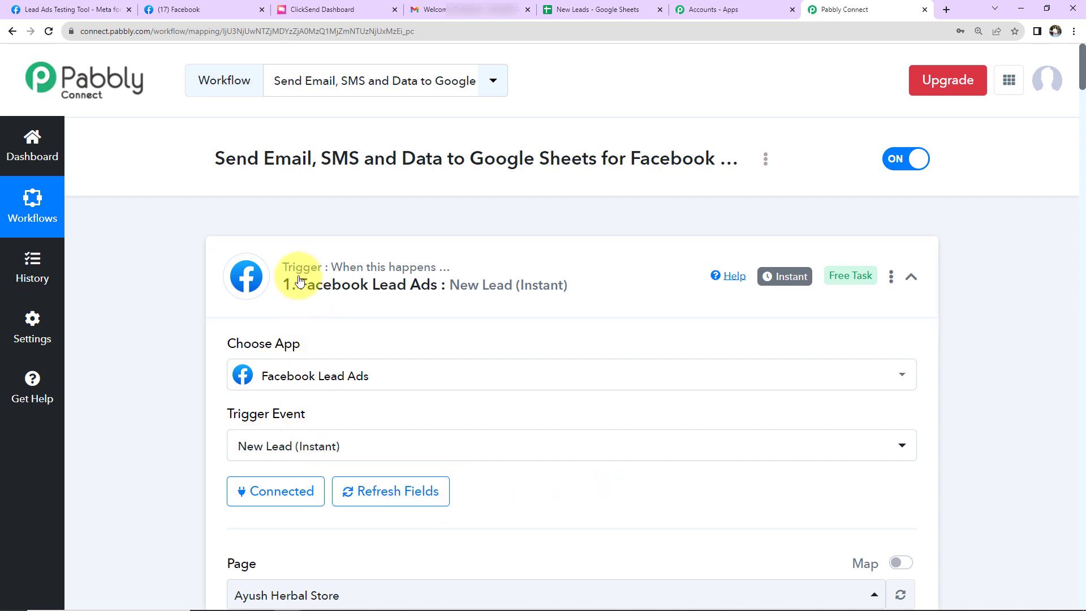
left_click(912, 278)
scroll(953, 323, "down", 2)
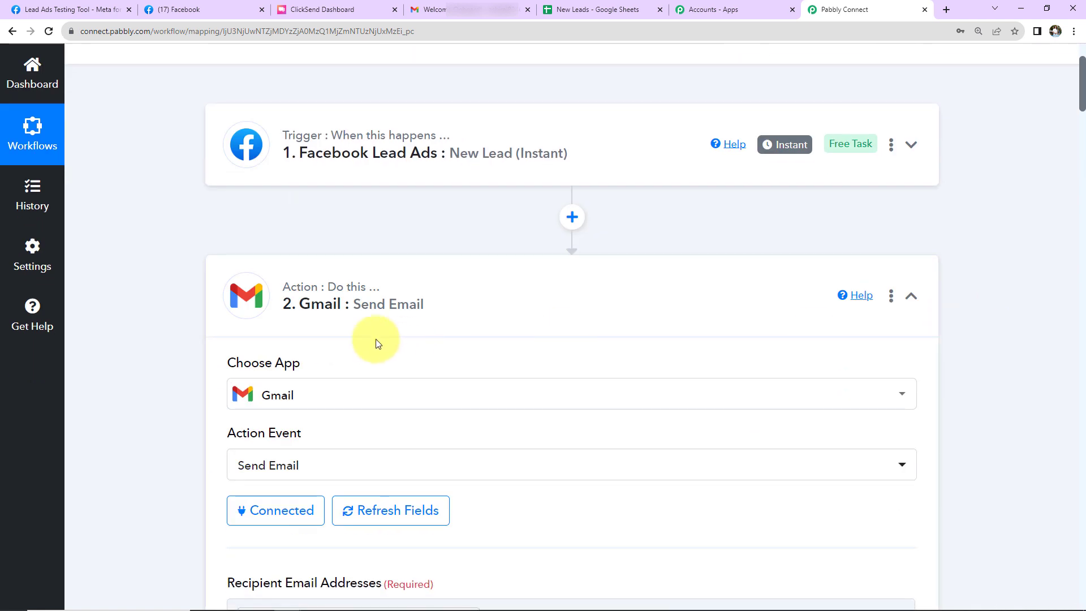
left_click(911, 296)
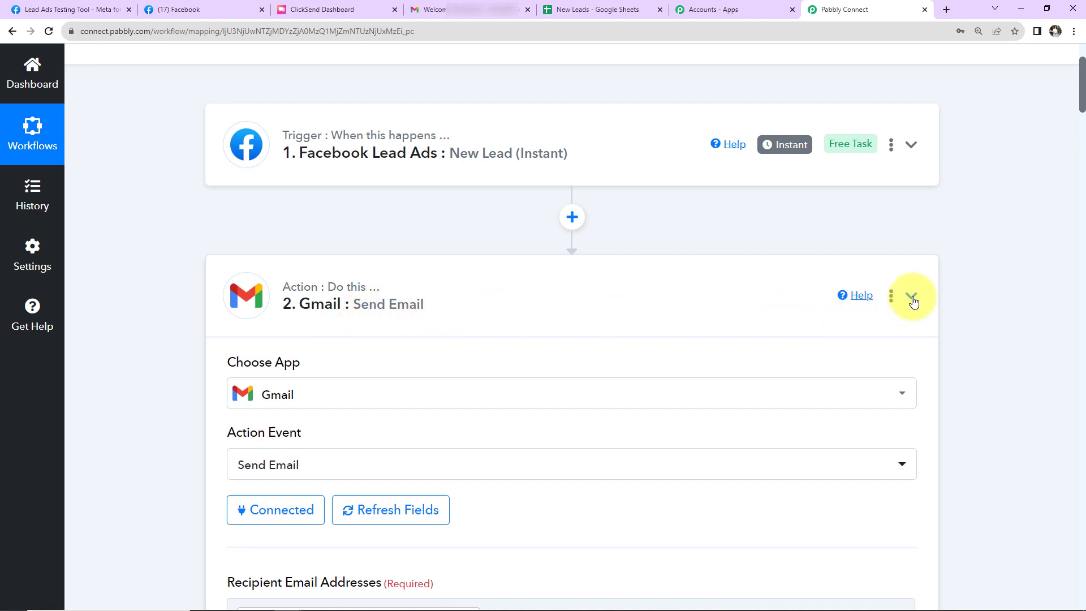
scroll(922, 340, "down", 2)
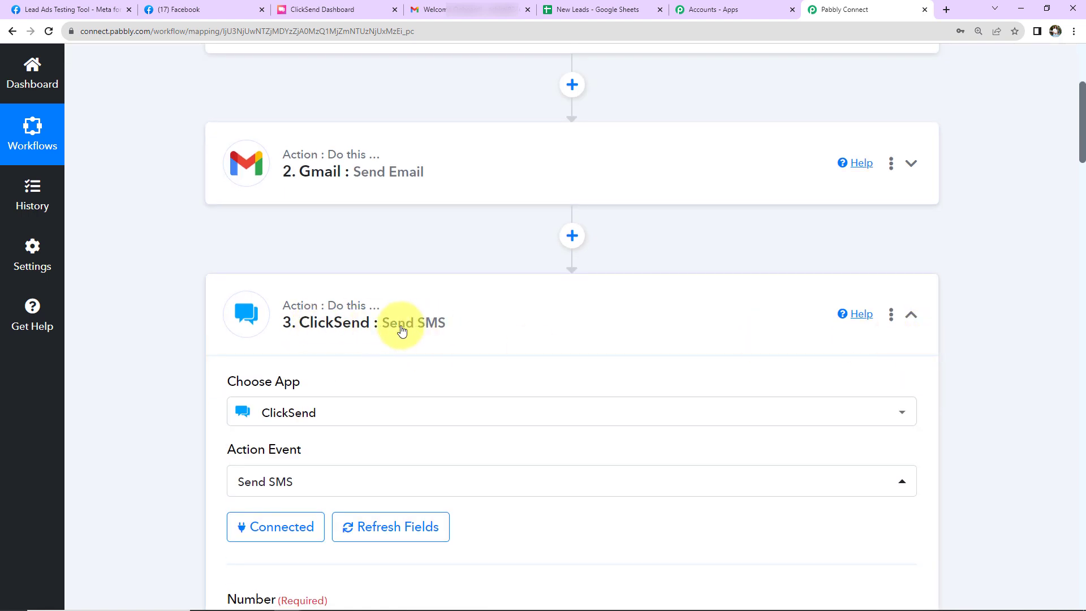
left_click(915, 315)
scroll(967, 332, "down", 4)
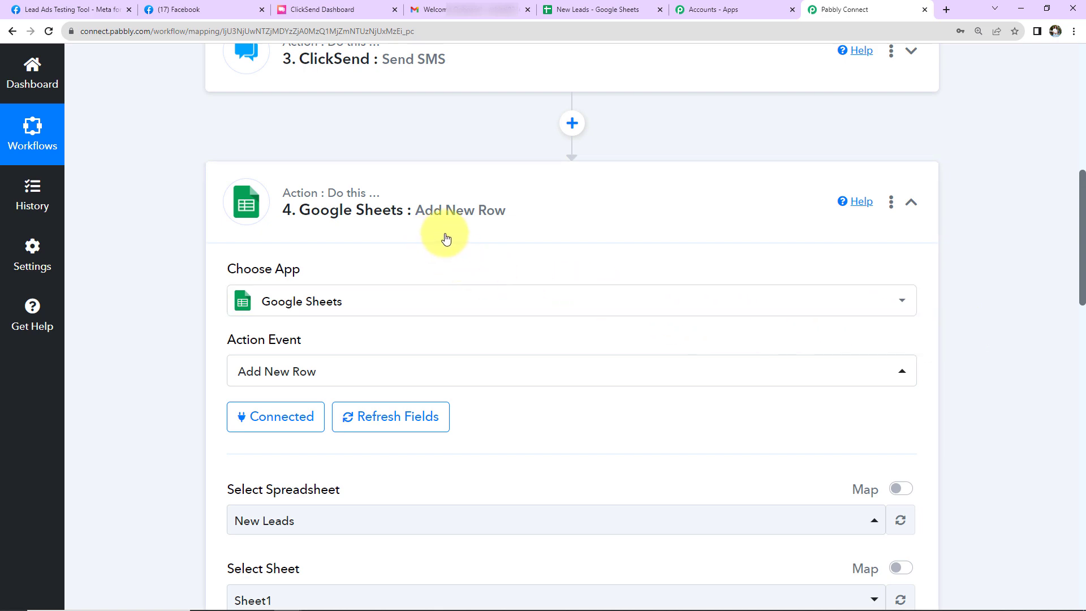
left_click(912, 205)
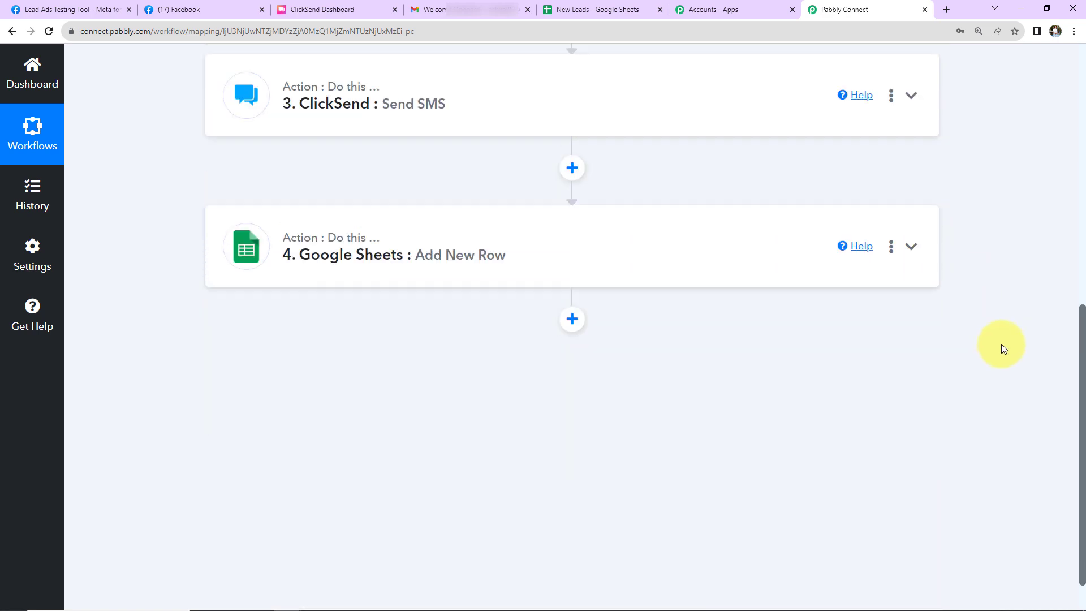
scroll(1002, 346, "up", 8)
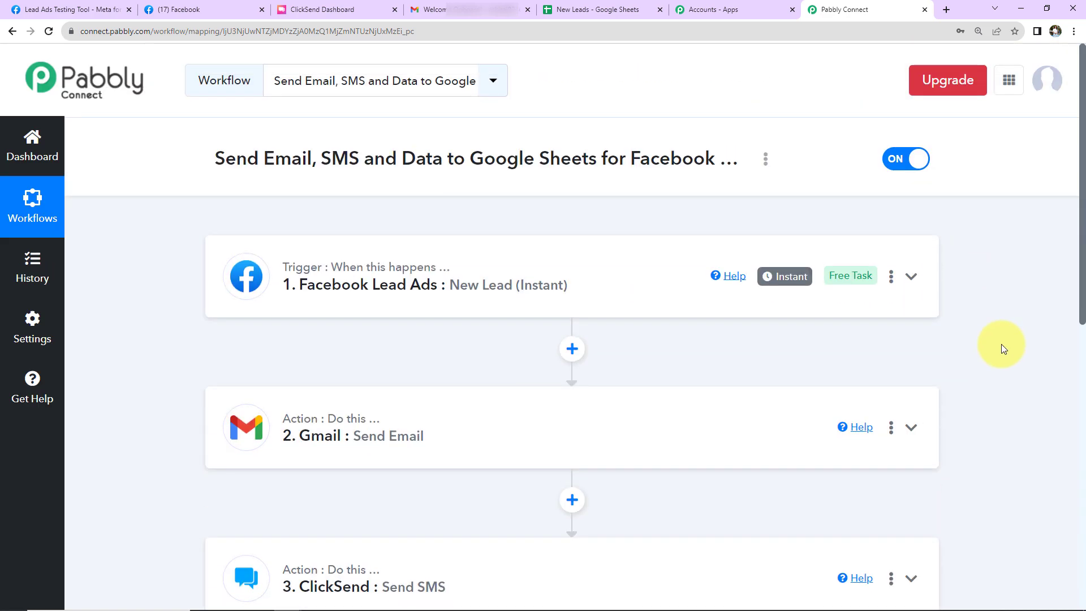